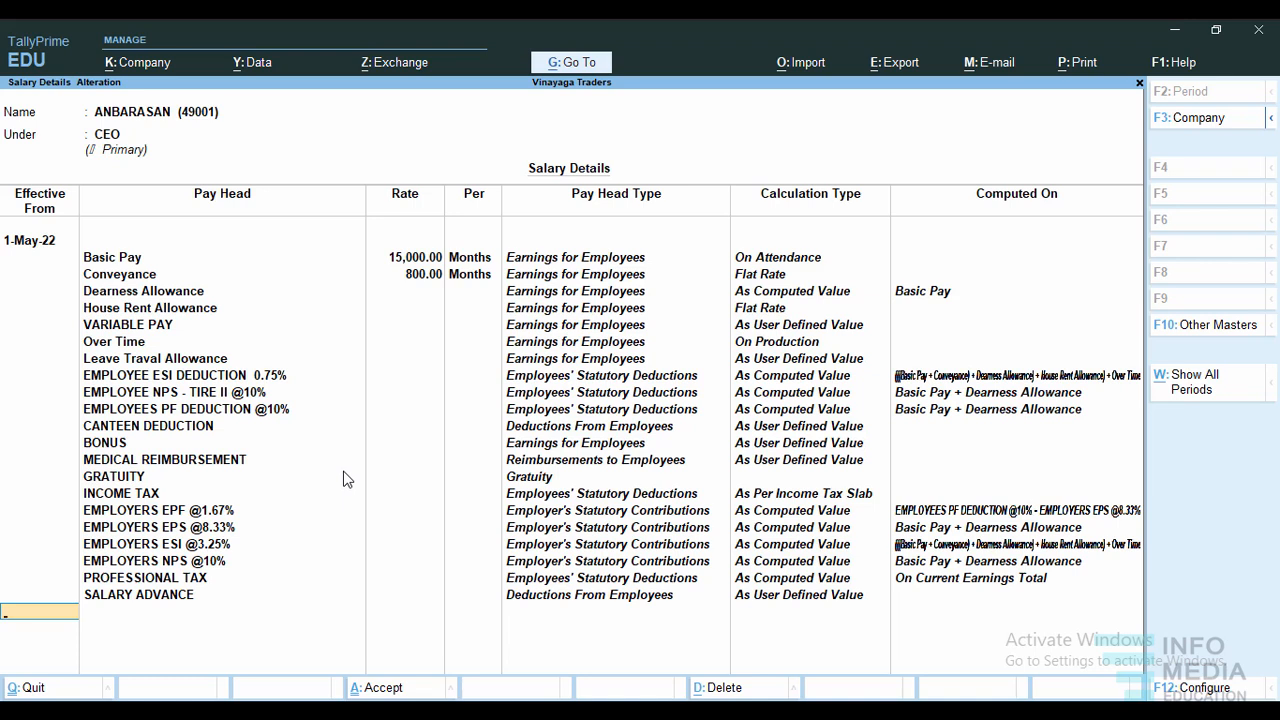
- Stay in the salary details of the employee under CEO and accept the record
key("Escape")
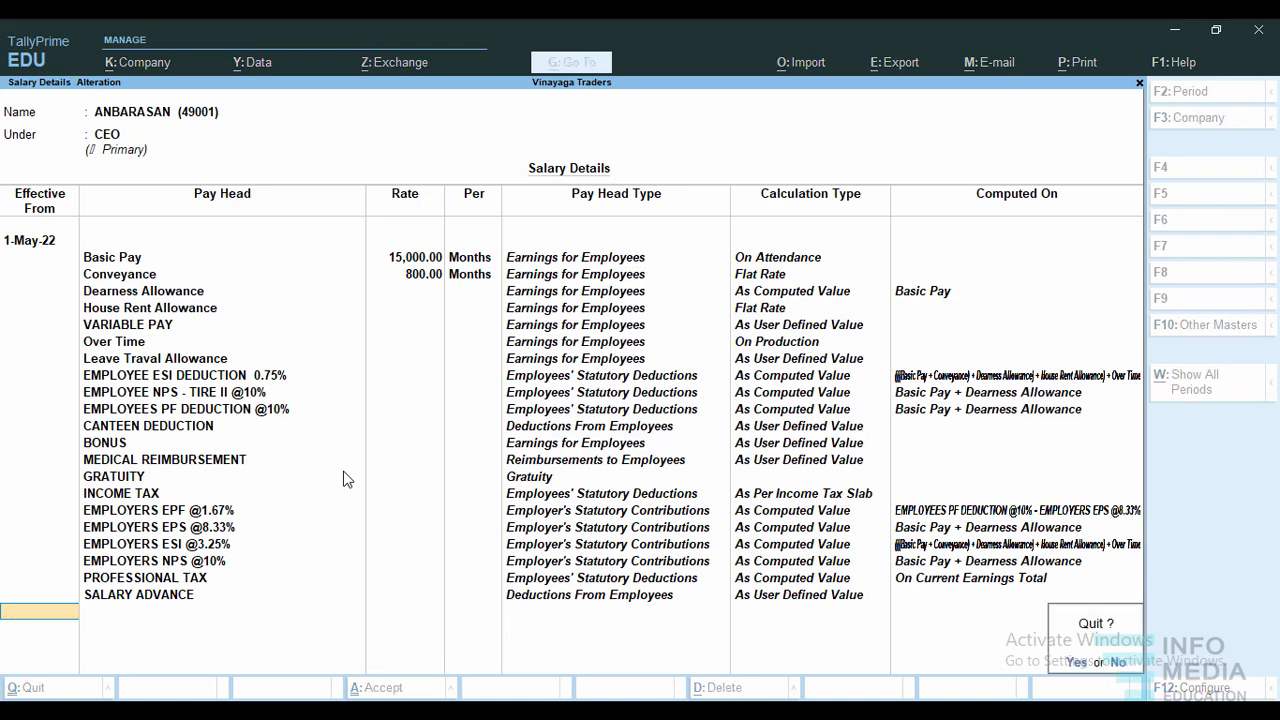
left_click(1116, 664)
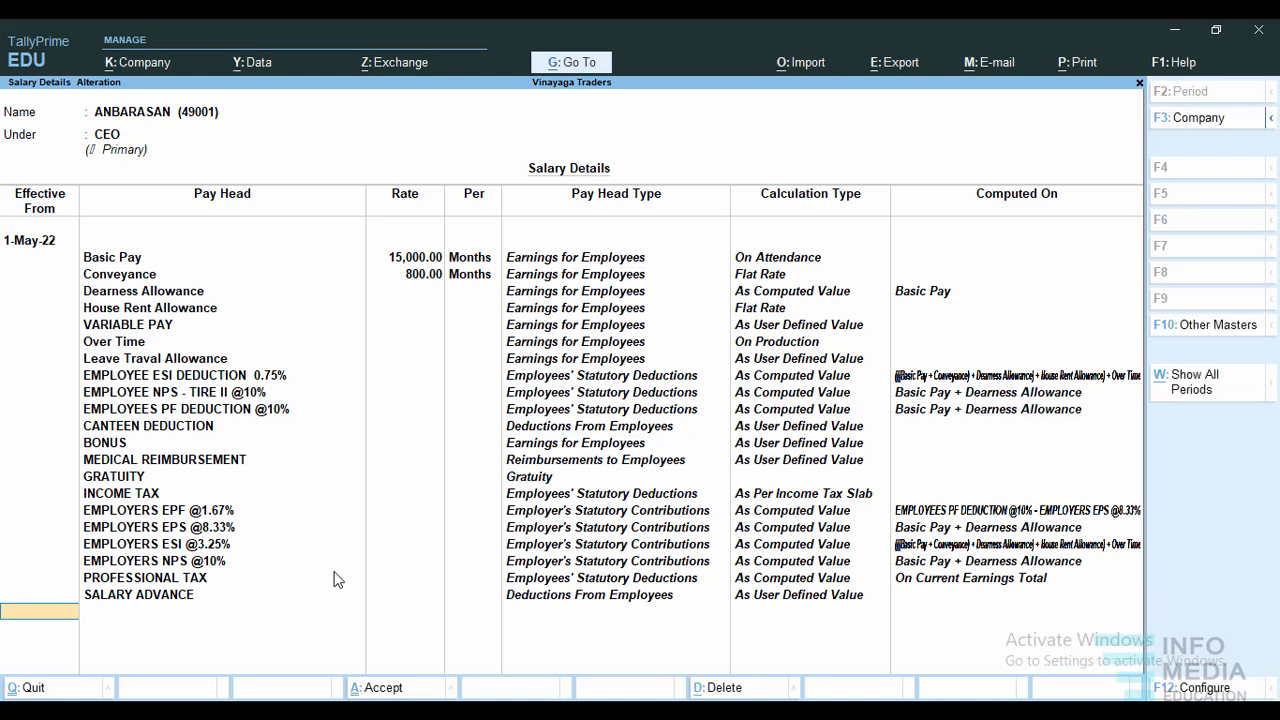
key("ctrl")
key("Return")
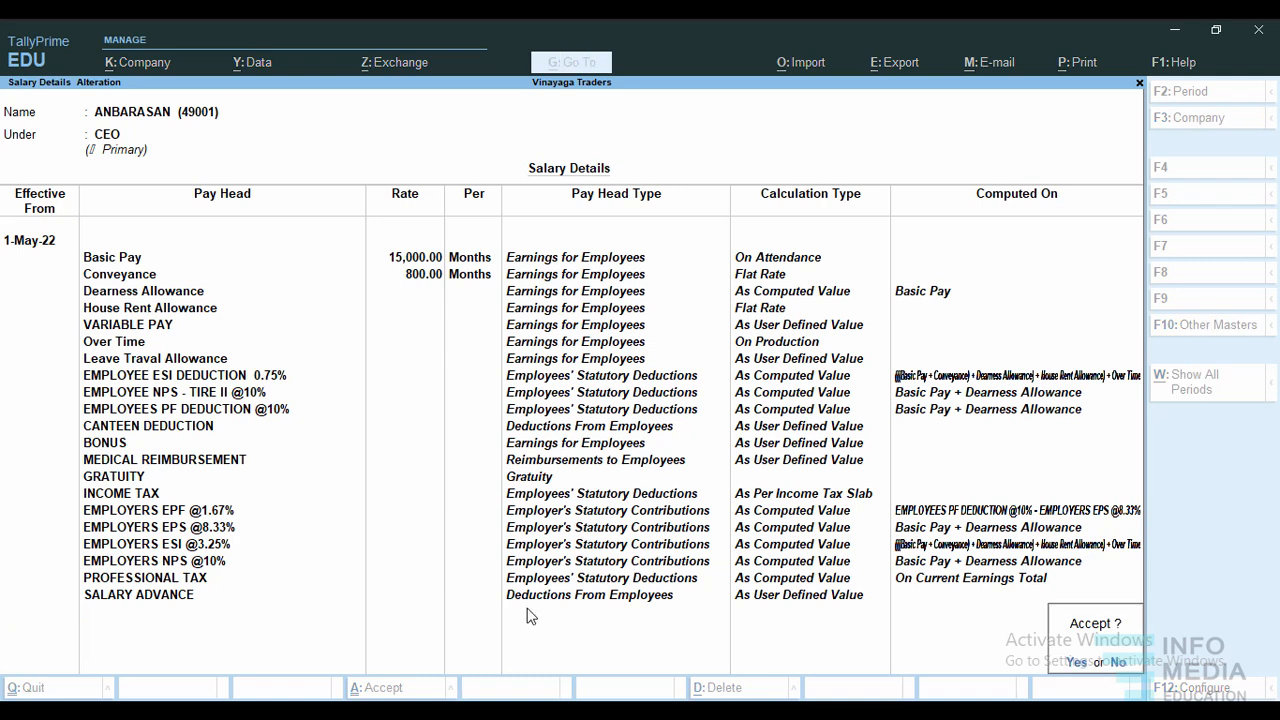
left_click(1078, 665)
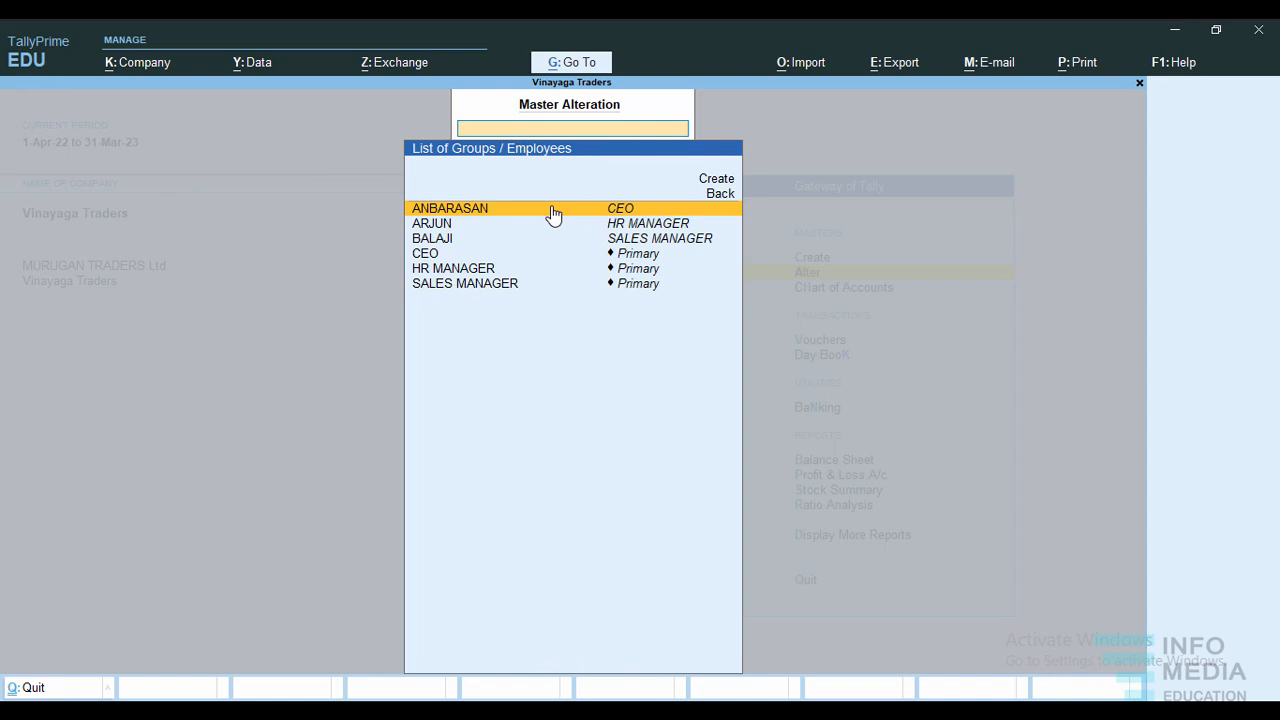
- Open the salary details of the employee under CEO and review the Basic Pay, Conveyance and Dearness Allowance entries
left_click(553, 210)
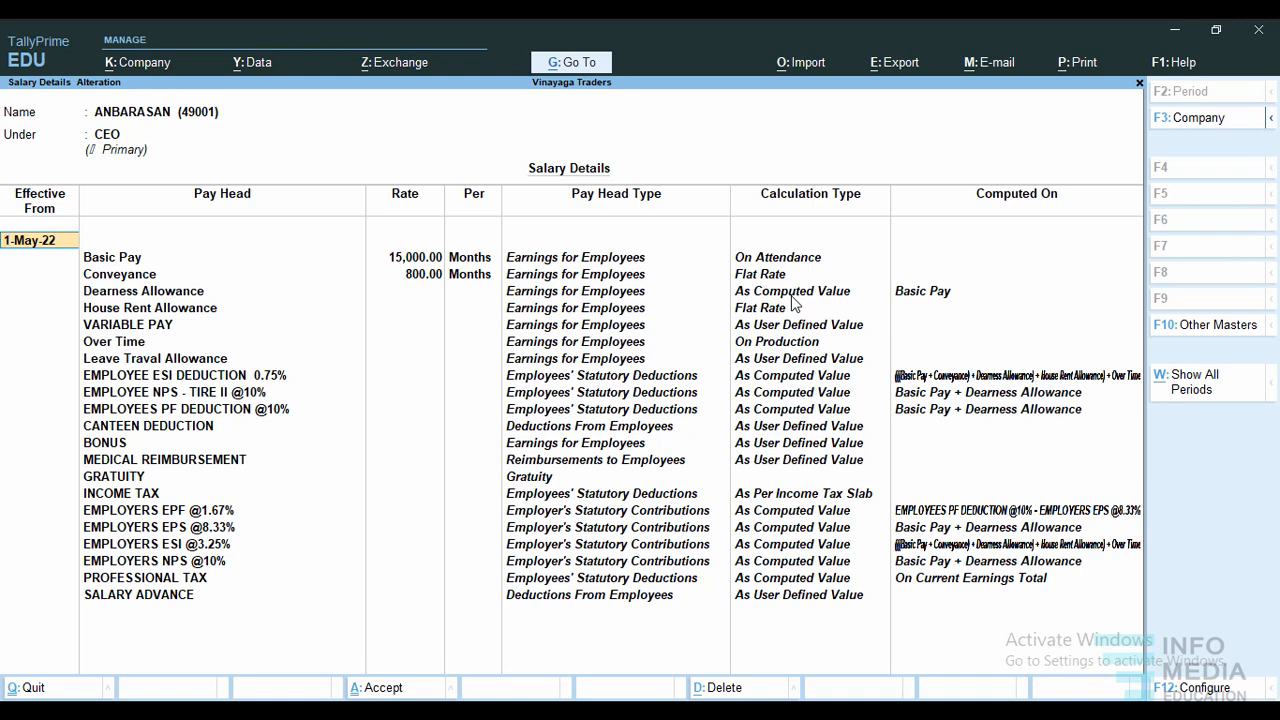
left_click(137, 262)
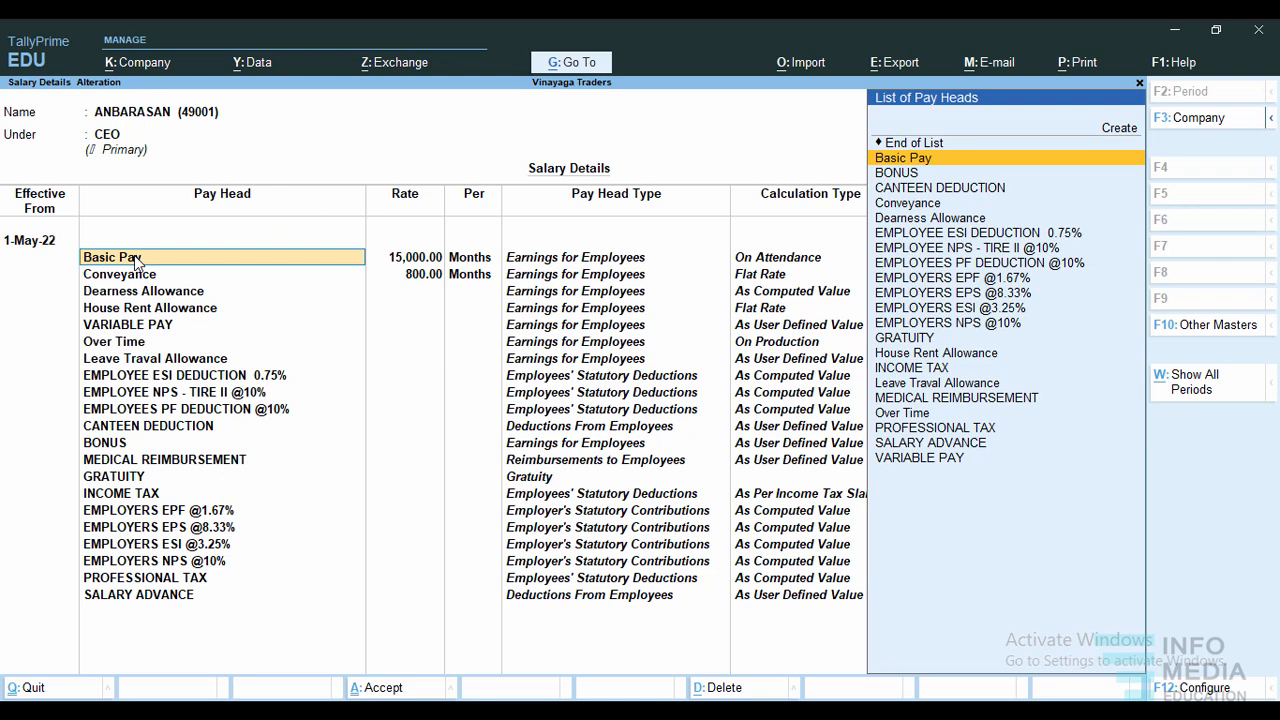
key("Return")
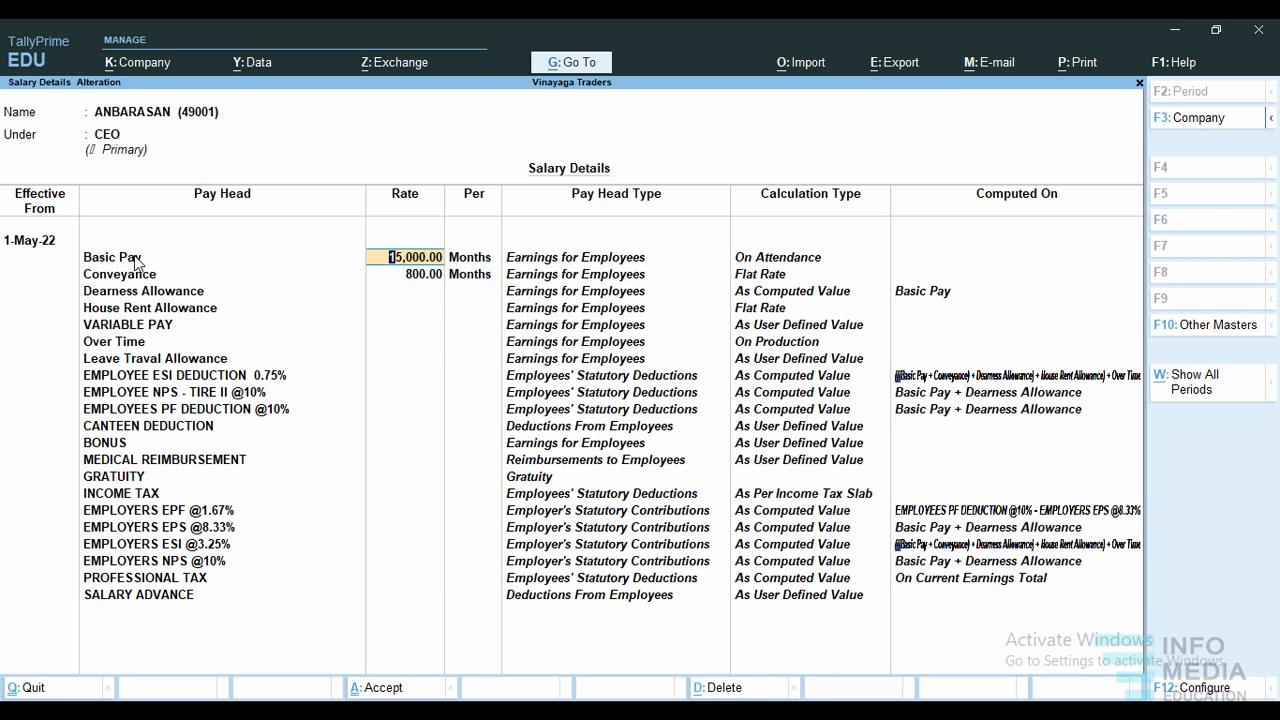
key("Return")
key("Return")
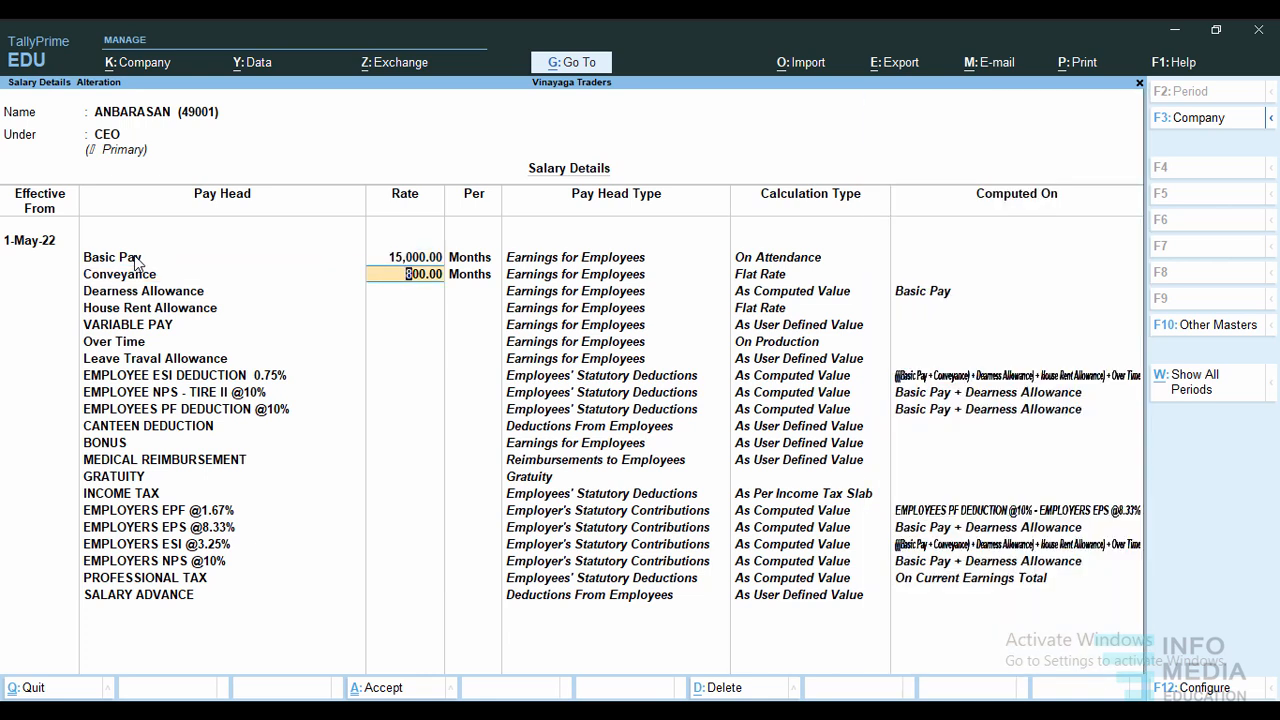
key("Return")
key("Return")
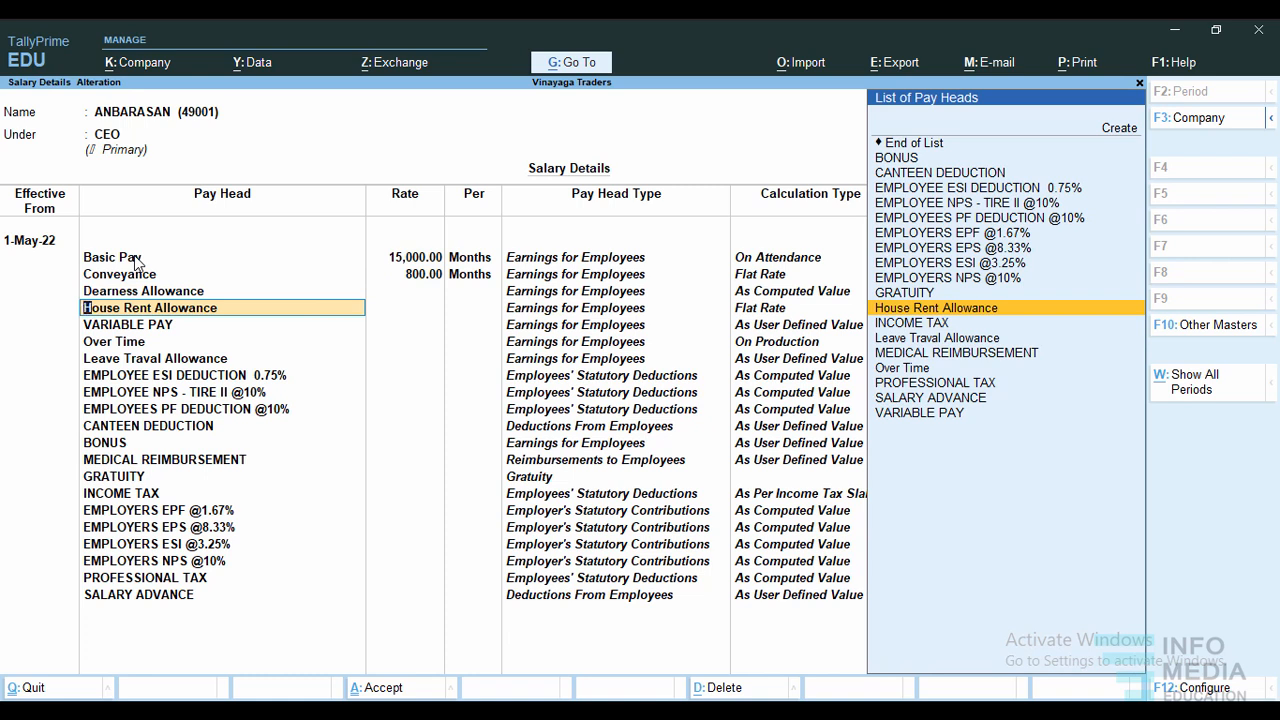
key("Up")
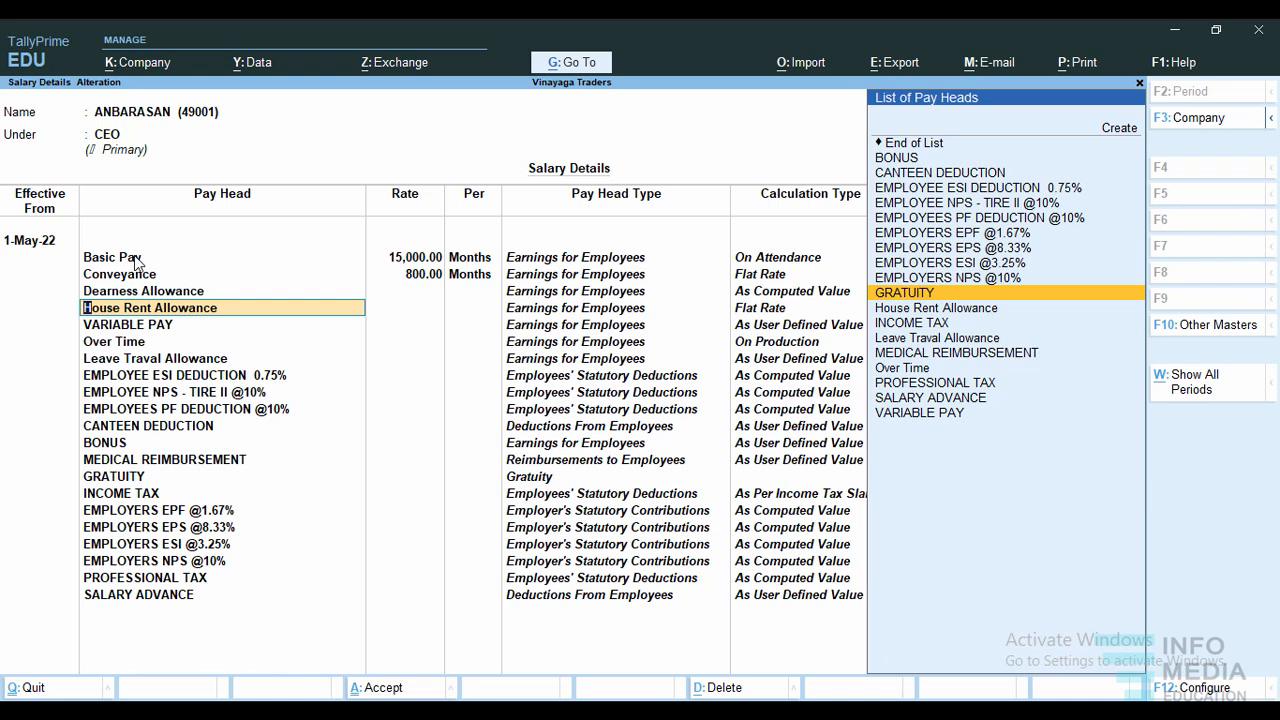
left_click(162, 290)
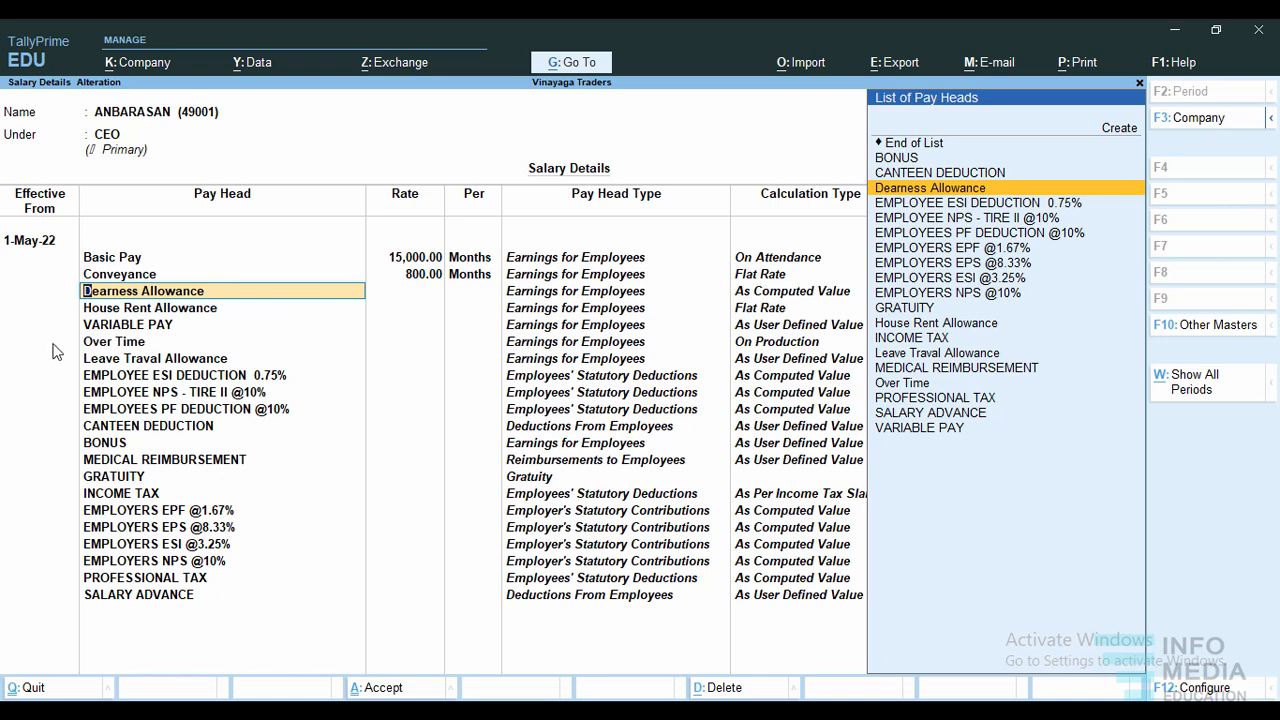
left_click(88, 341)
left_click(424, 279)
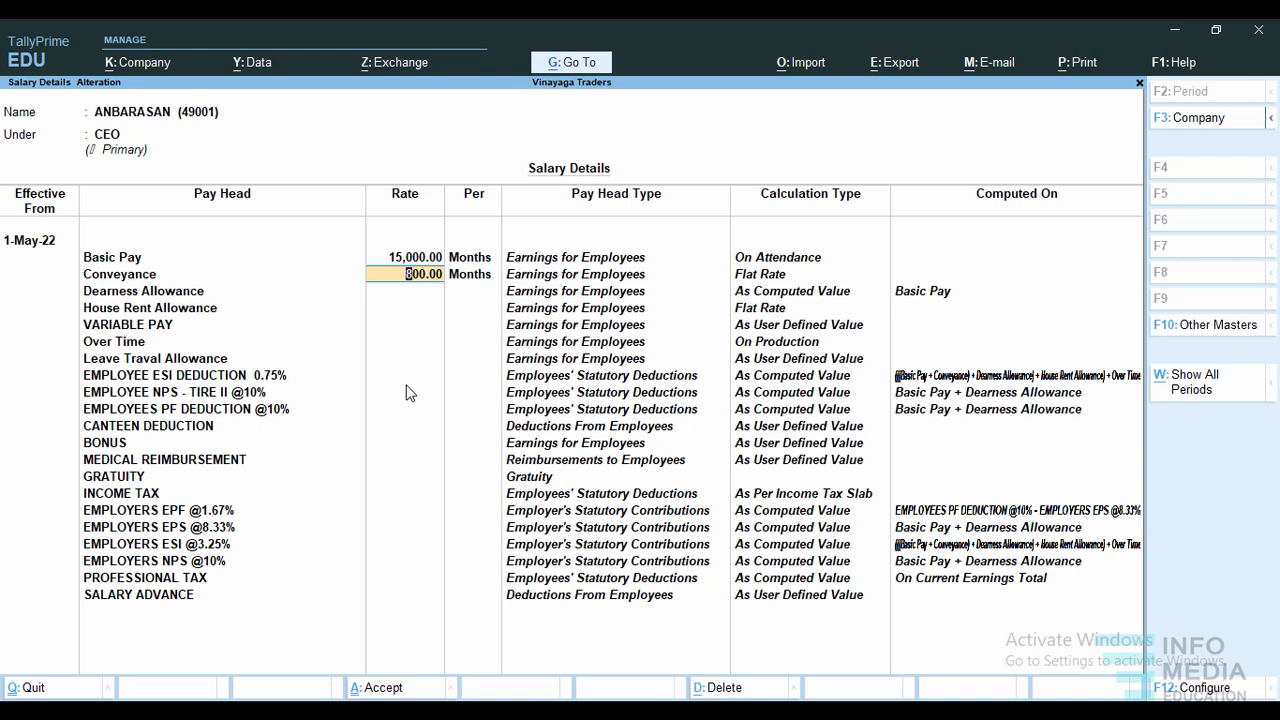
- Set Allow to Override Slab Percentage to Yes in the salary details configuration, keeping the other options
key("F12")
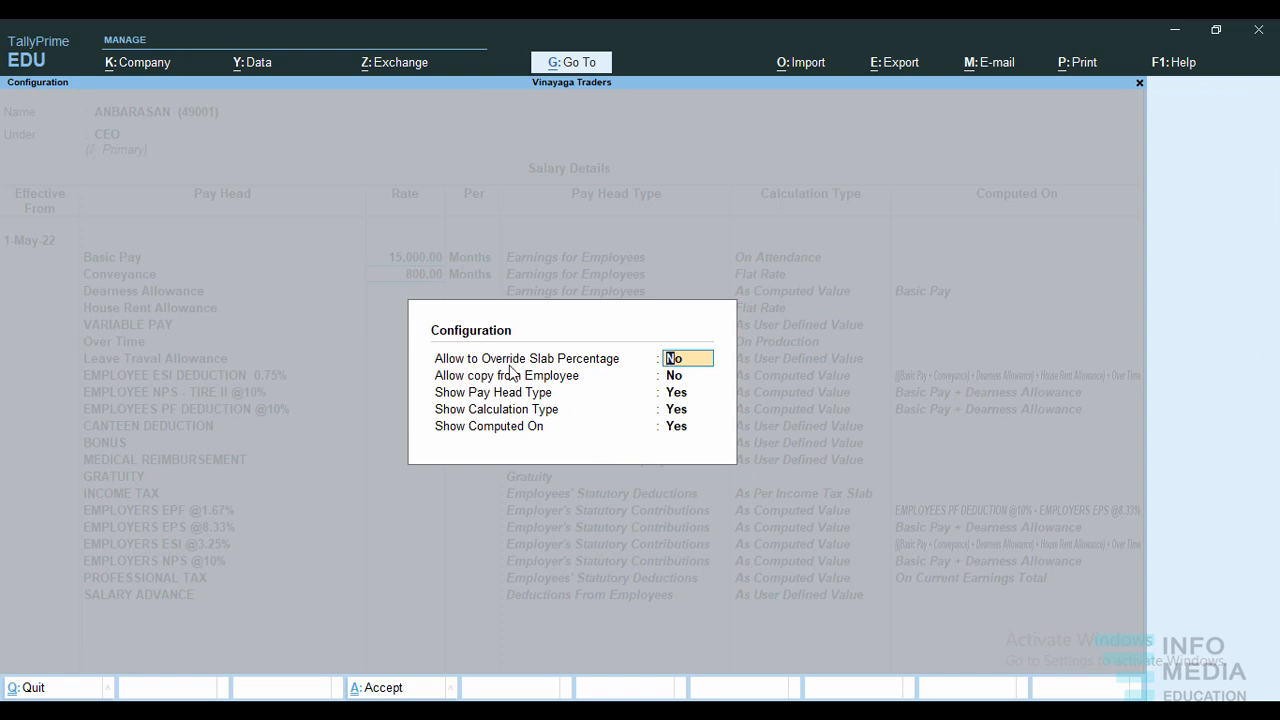
type("yes")
key("Return")
key("Return")
key("Return")
key("Return")
key("Return")
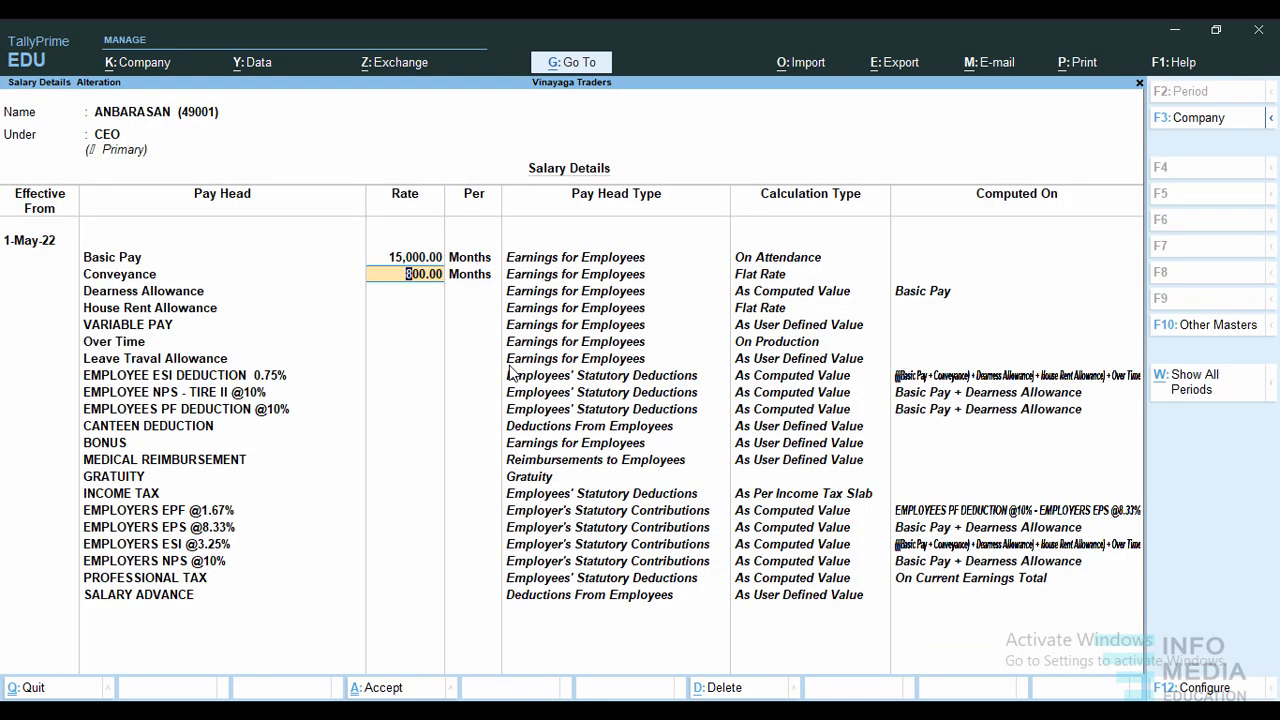
- Keep the Conveyance rate and set the Dearness Allowance to 20% in the 1-May-22 salary structure
key("Return")
key("Return")
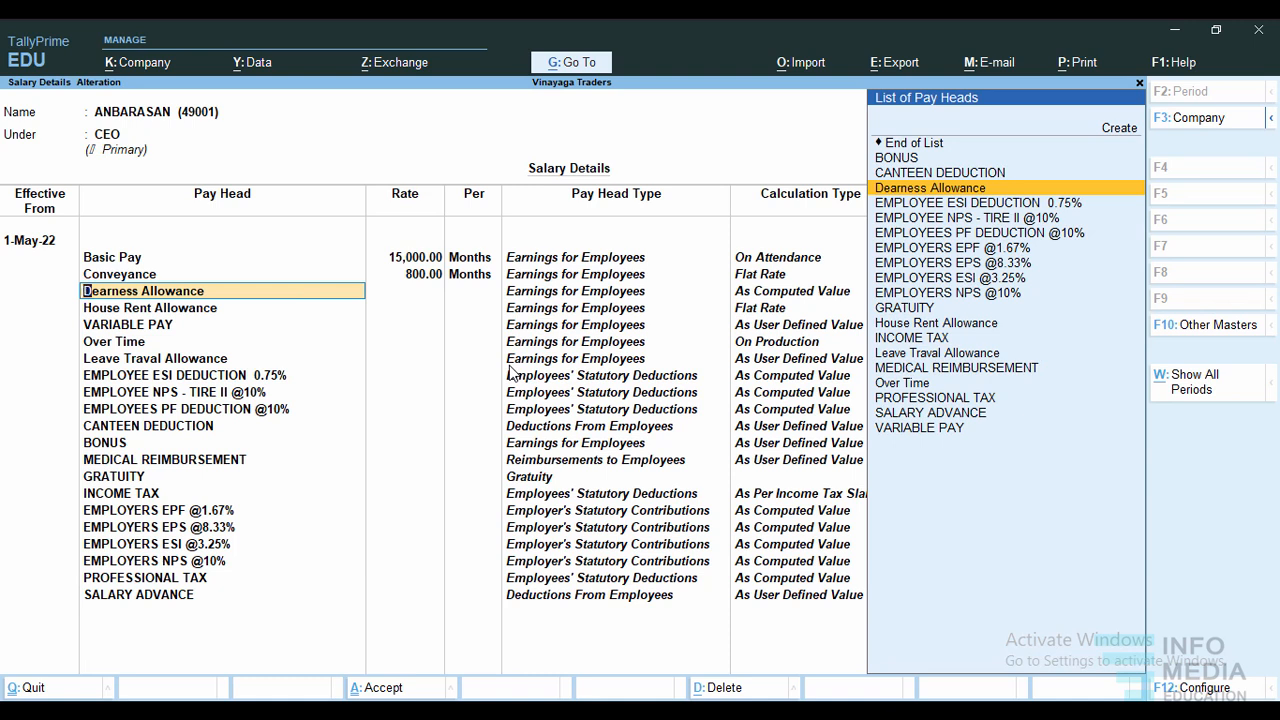
key("Return")
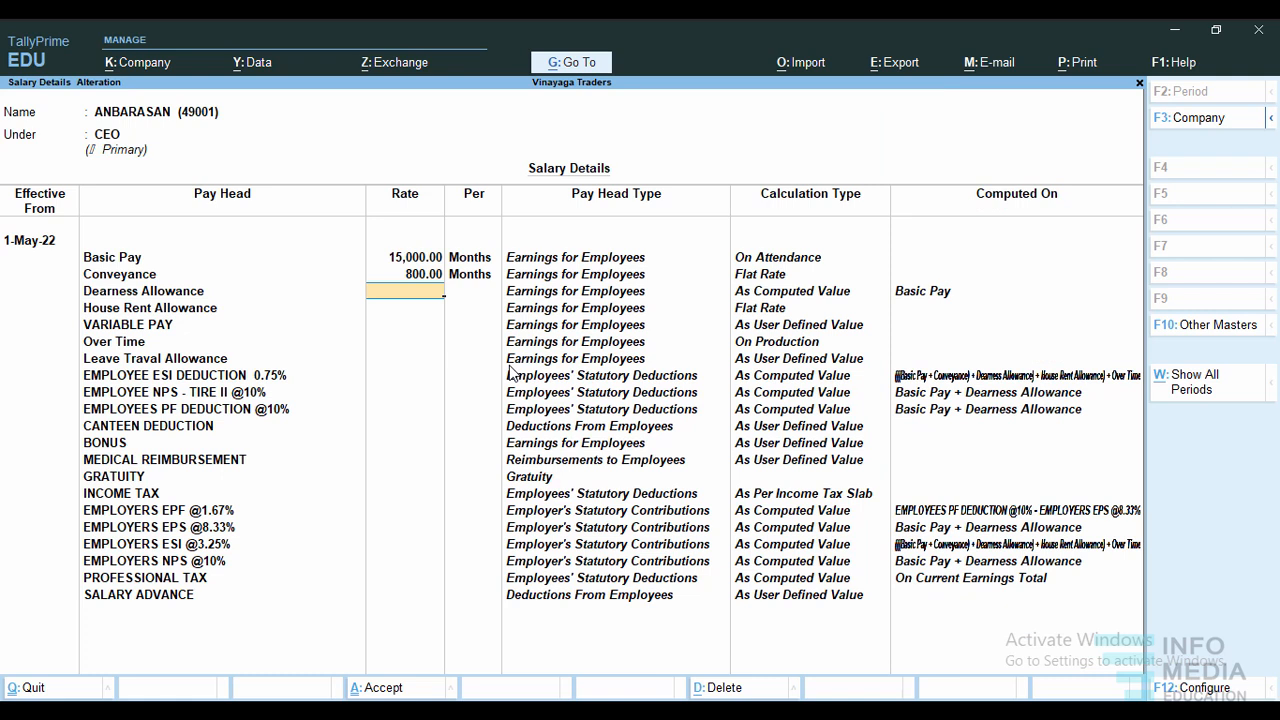
type("20")
key("Return")
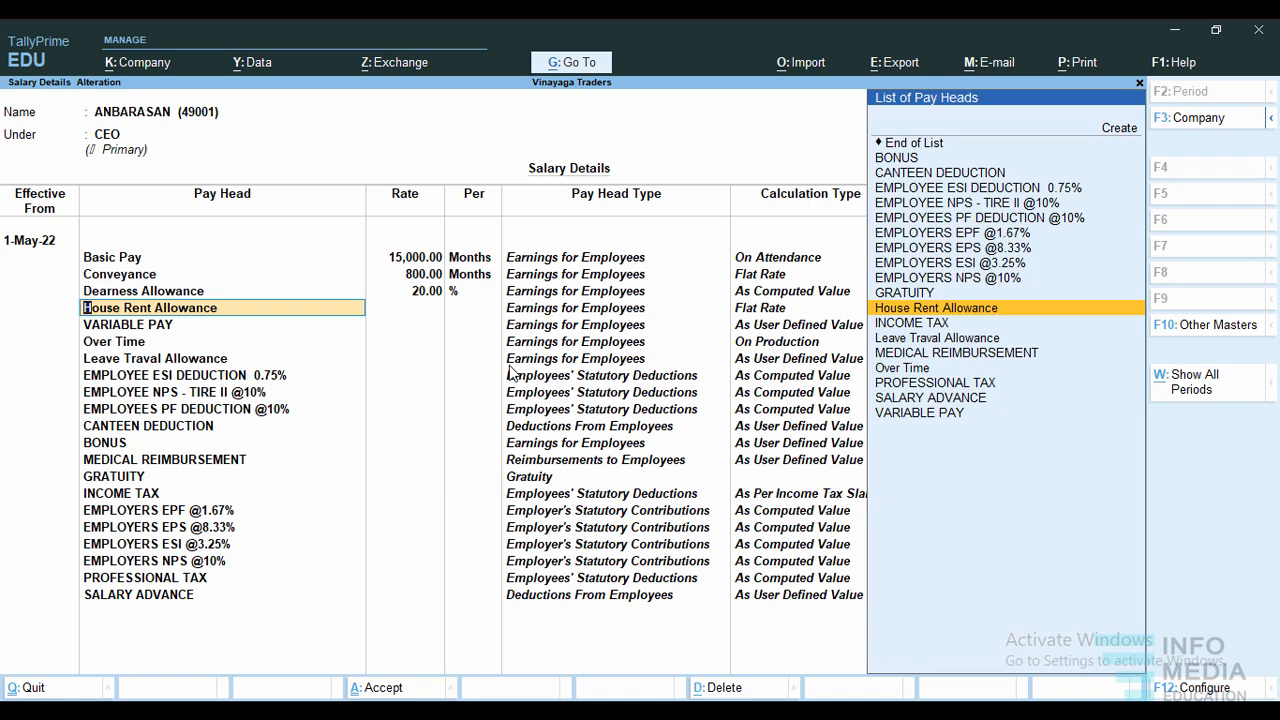
- Set the House Rent Allowance to 3,000 per month and end the 1-May-22 pay head list after SALARY ADVANCE
key("Return")
type("3,00")
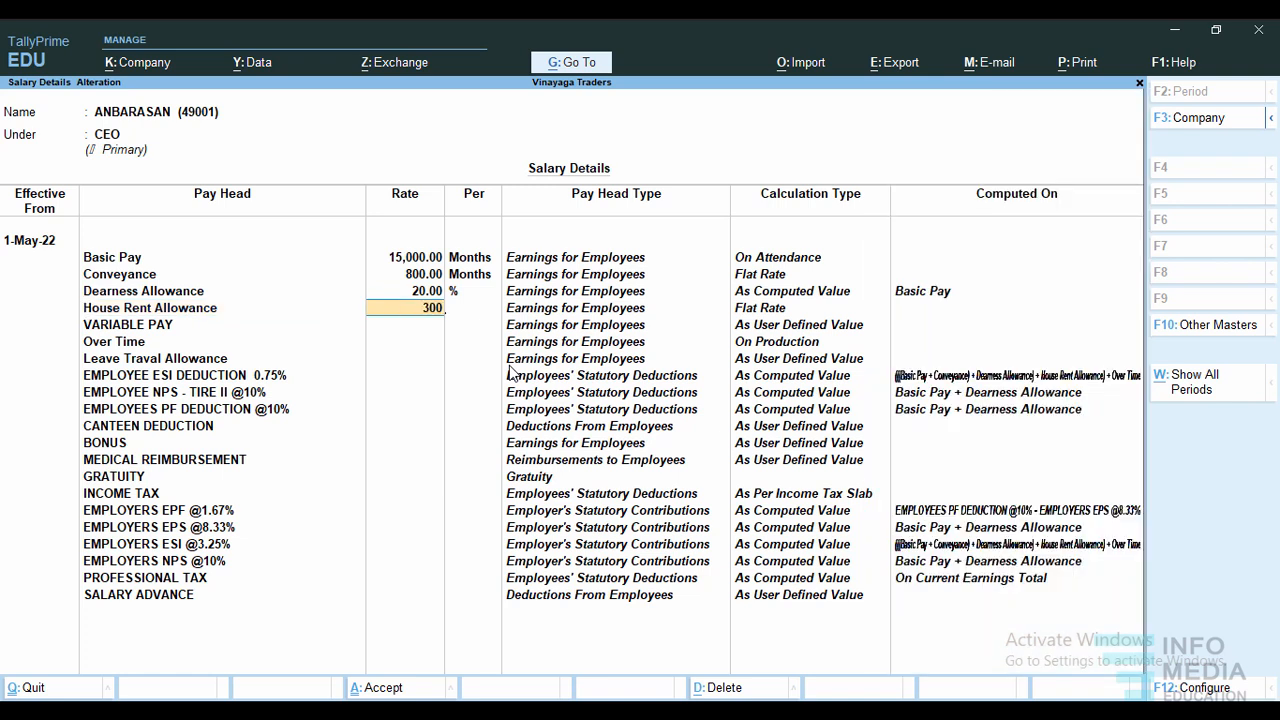
type("0")
key("Return")
key("Return")
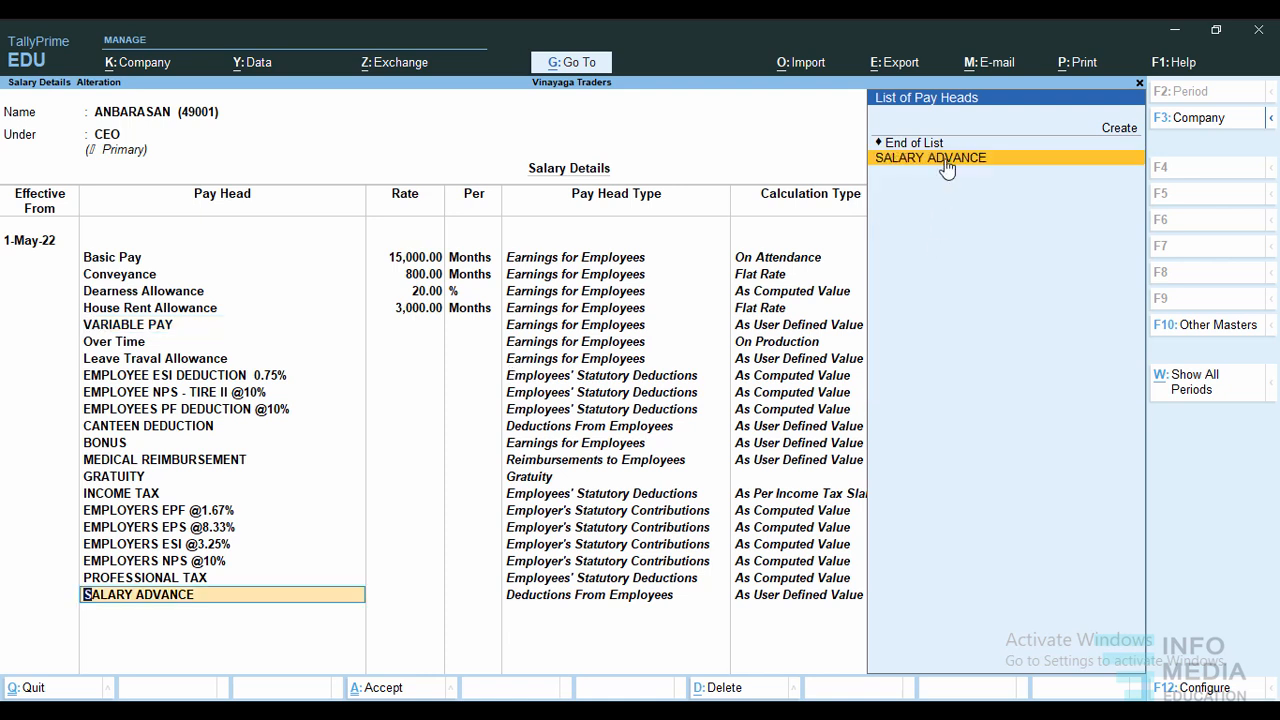
left_click(944, 162)
left_click(926, 142)
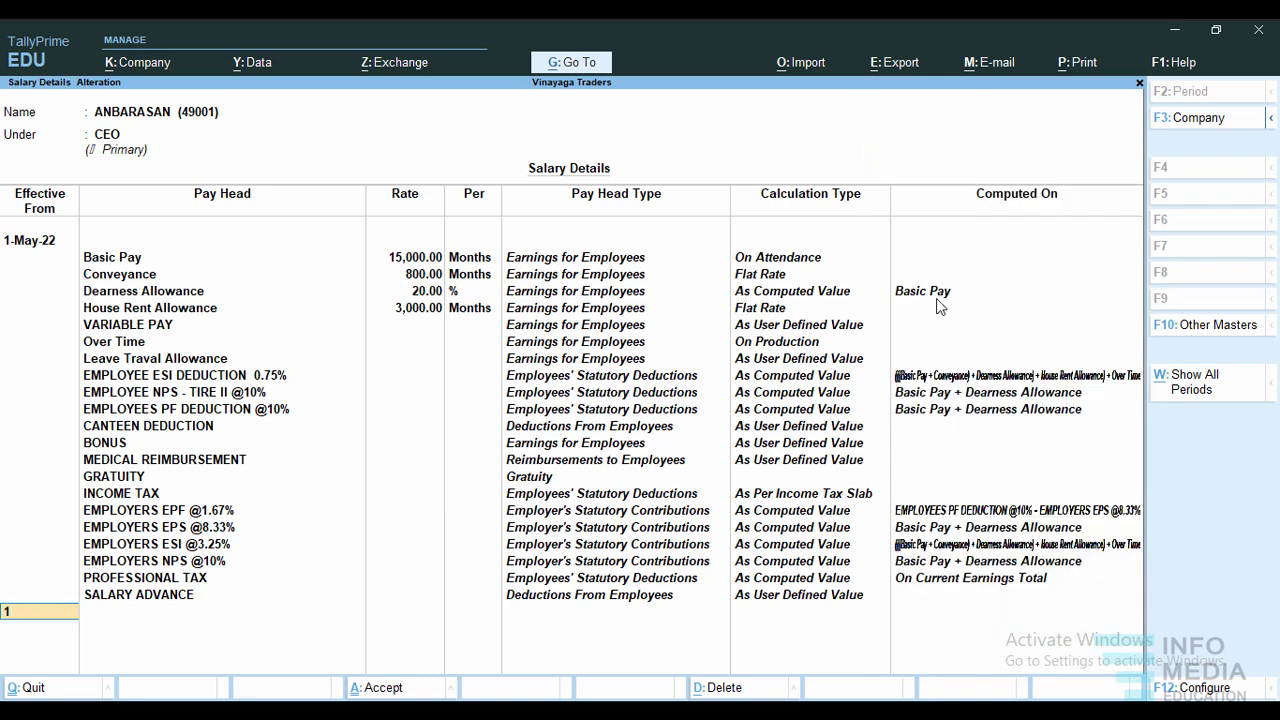
- Add a salary revision effective 1-Jun-22 using Copy From Previous Value and move through its copied pay heads
type("6")
key("Return")
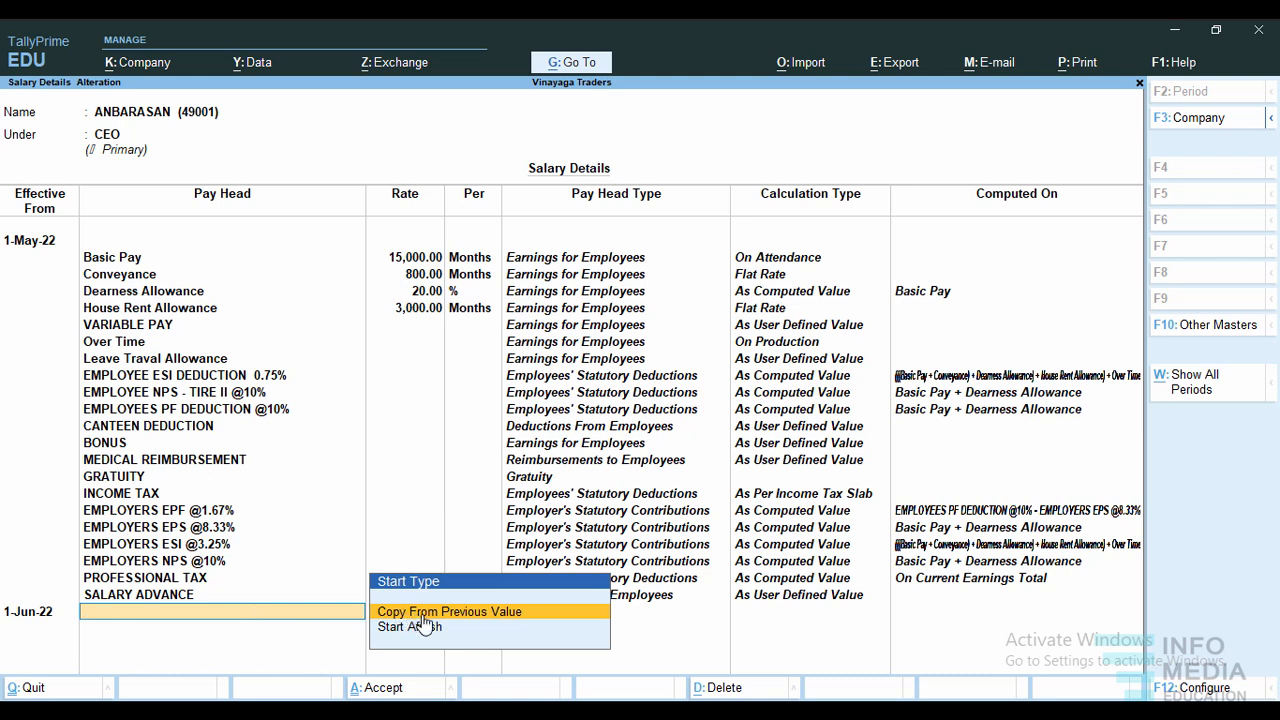
left_click(492, 611)
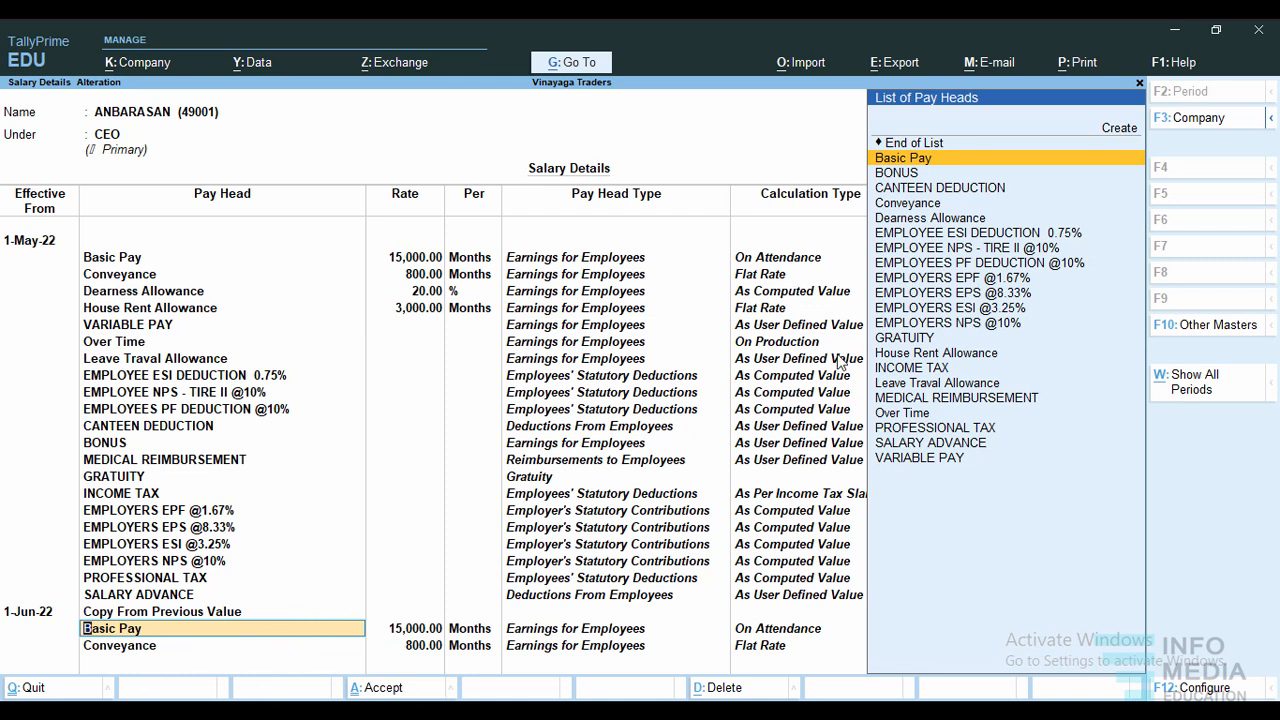
key("Down")
key("Down")
key("Down")
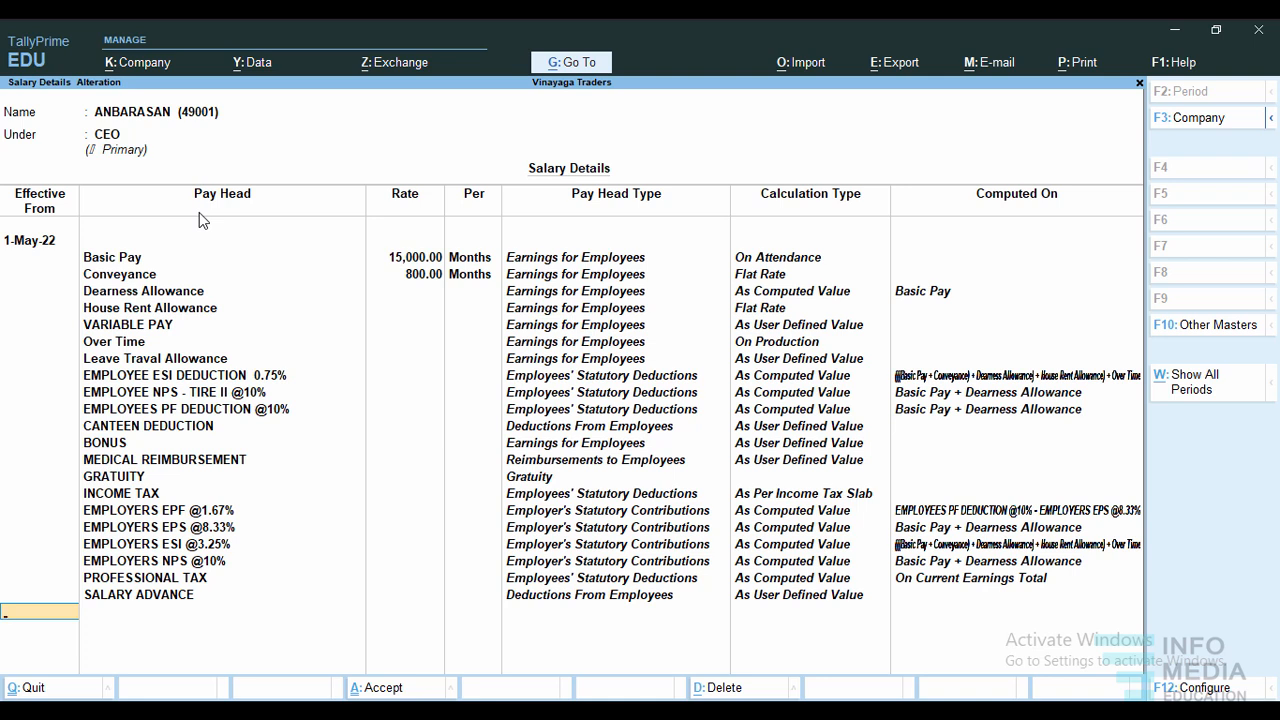
- Set Allow to Override Slab Percentage to No in the salary details configuration, keeping the other options
key("F12")
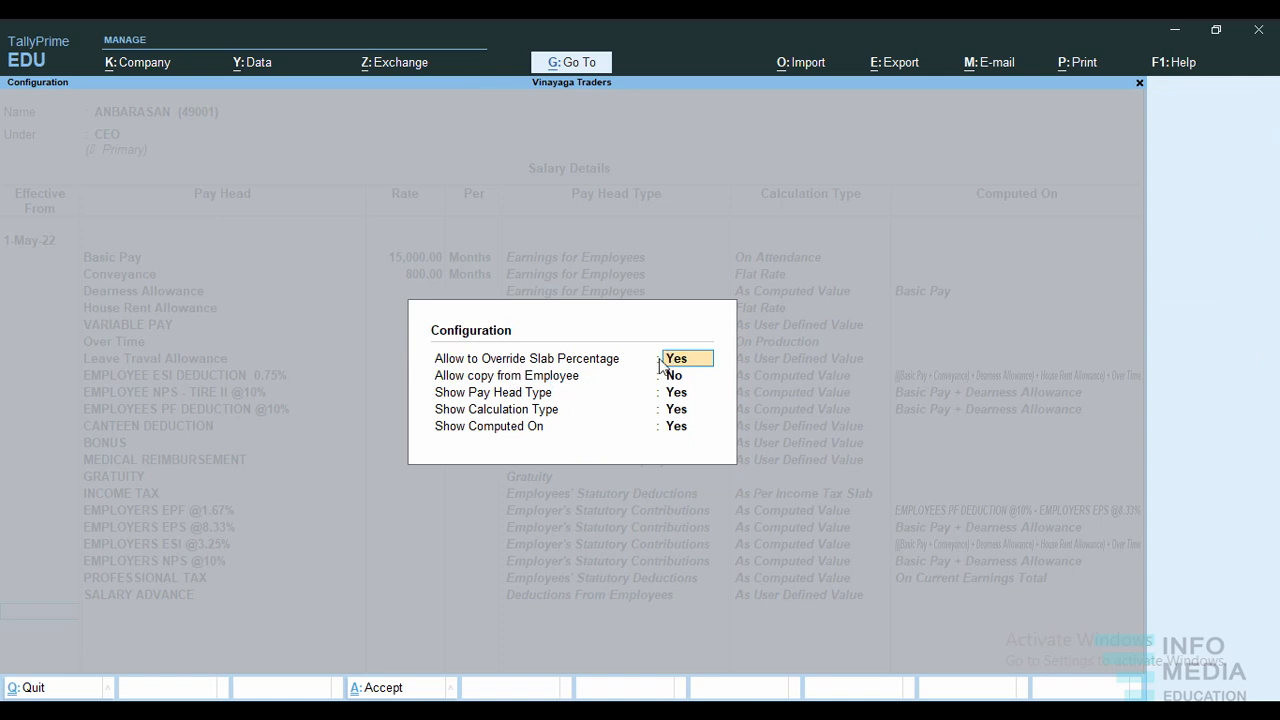
type("no")
key("Return")
key("Return")
key("Return")
key("Return")
key("Return")
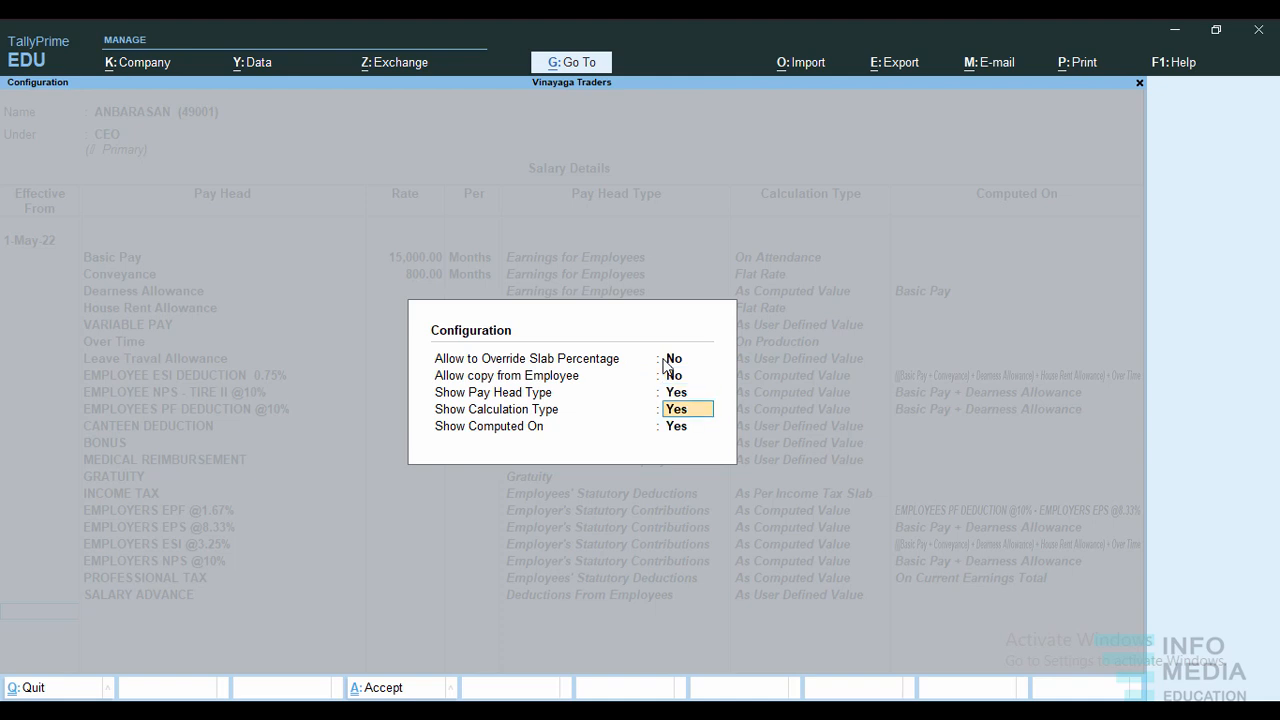
- Try a 1-Jun-22 salary revision with Copy From Previous Value, clear its Basic Pay entry, and quit without saving
type("1.6")
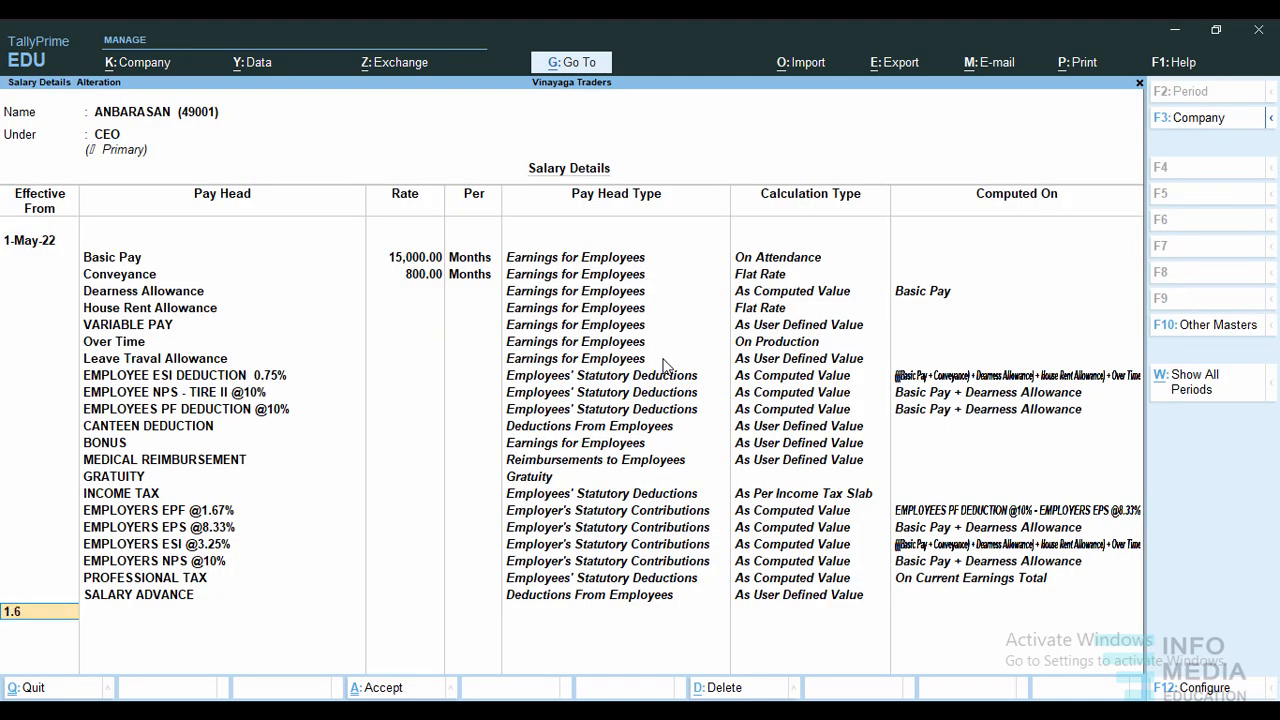
key("Return")
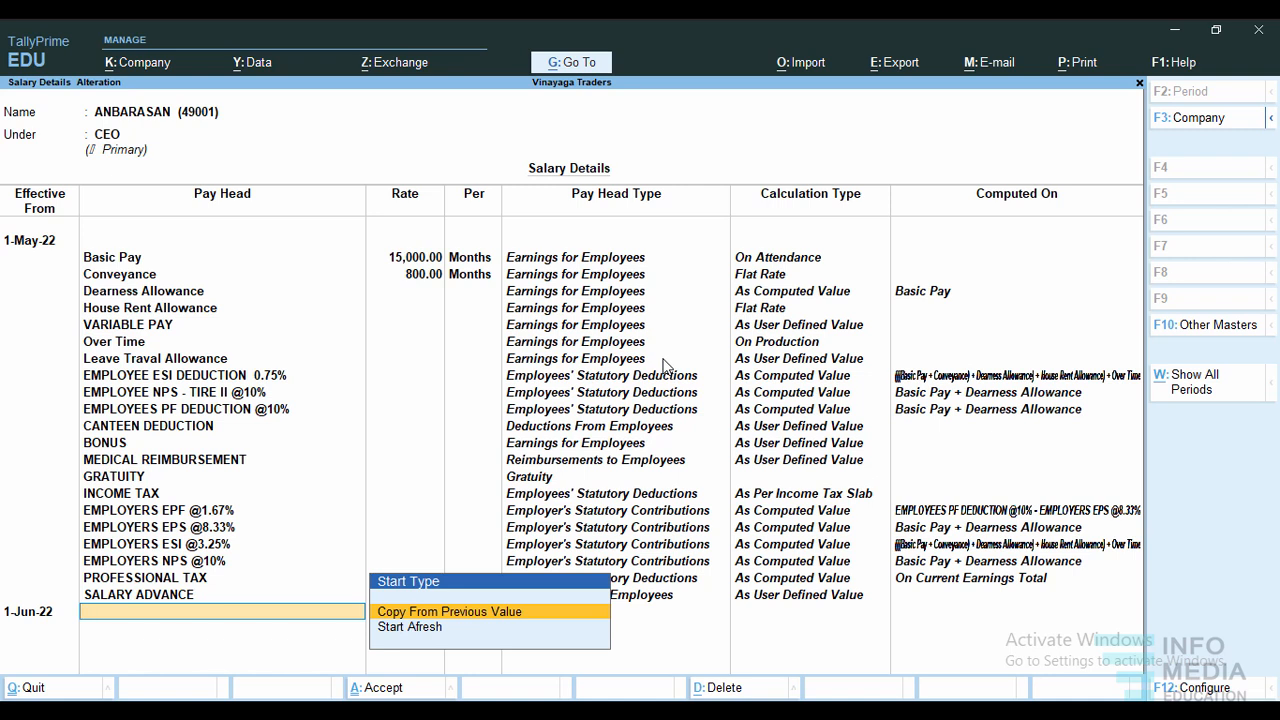
left_click(477, 615)
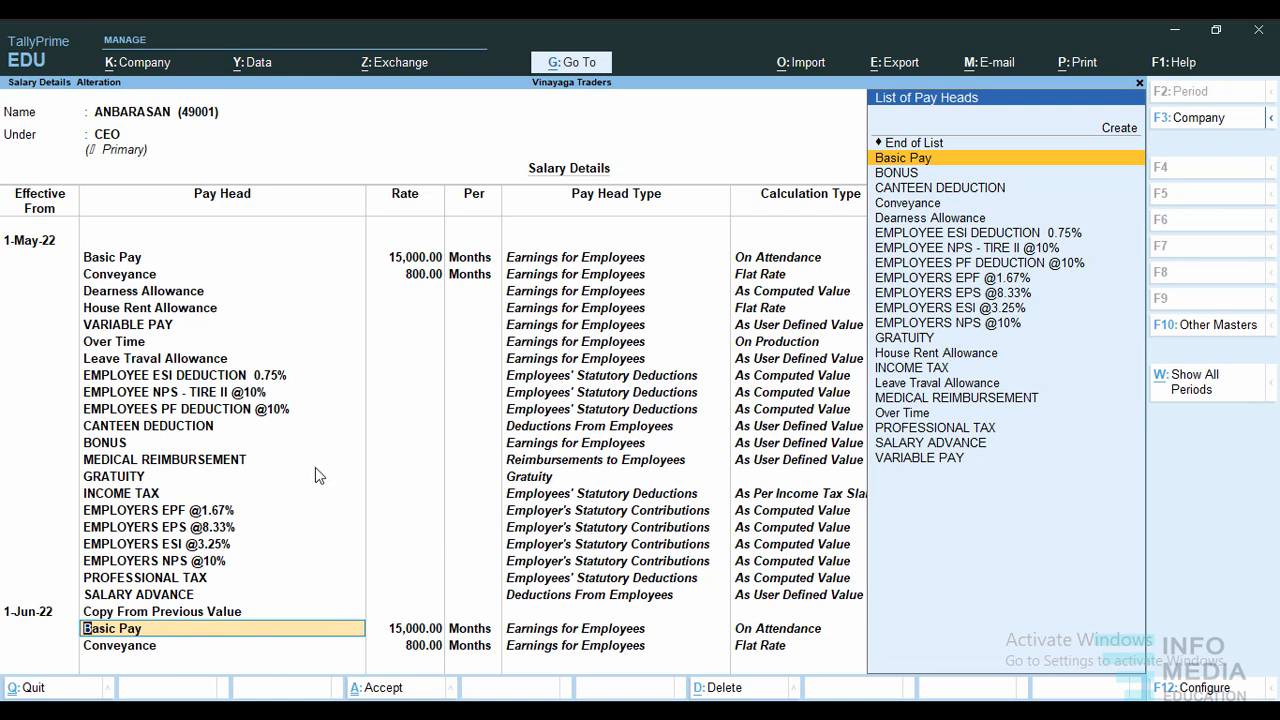
left_click(277, 639)
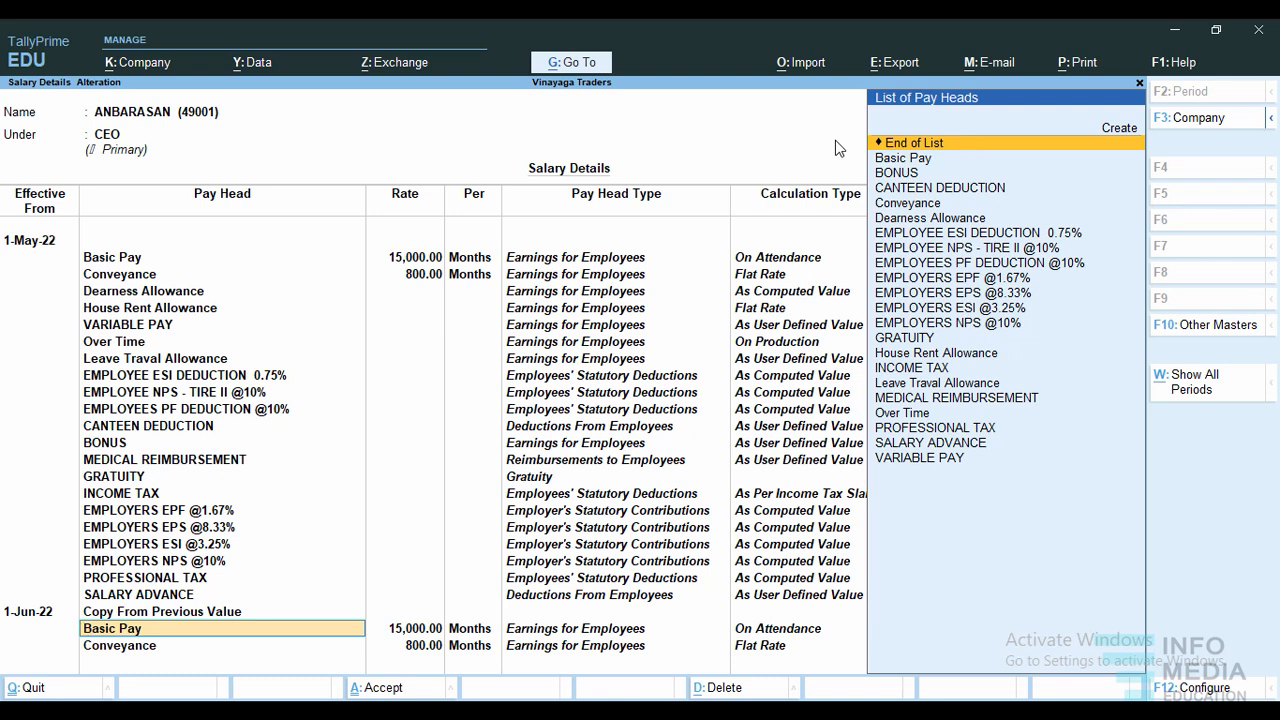
key("BackSpace")
key("Escape")
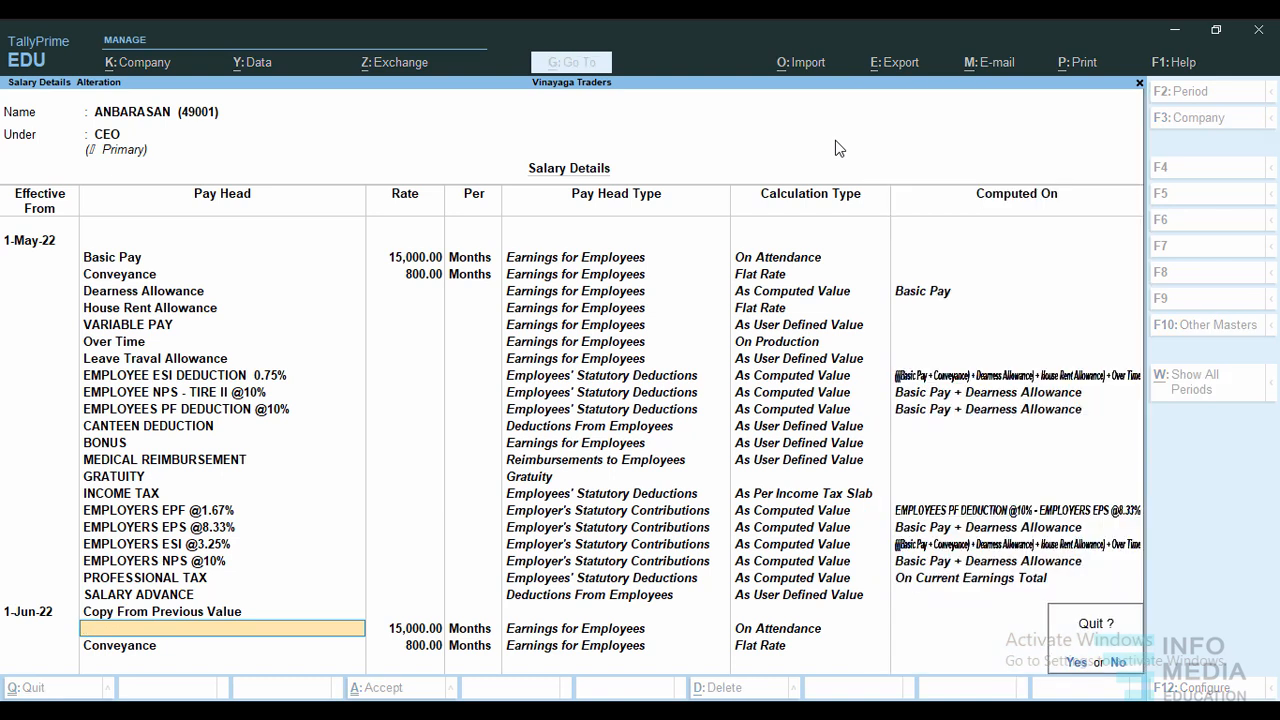
left_click(1078, 663)
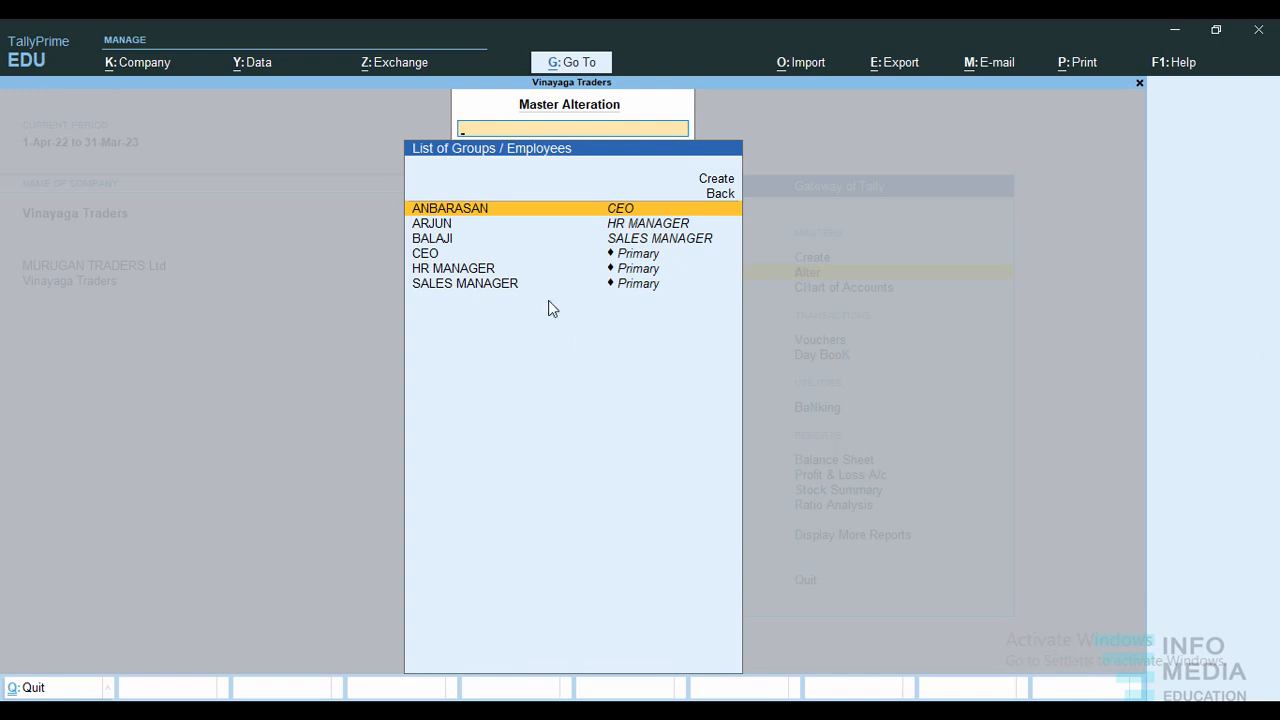
- Open the salary details of the employee under HR MANAGER and add Basic Pay of 20,000 per month effective 1-May-22
left_click(427, 226)
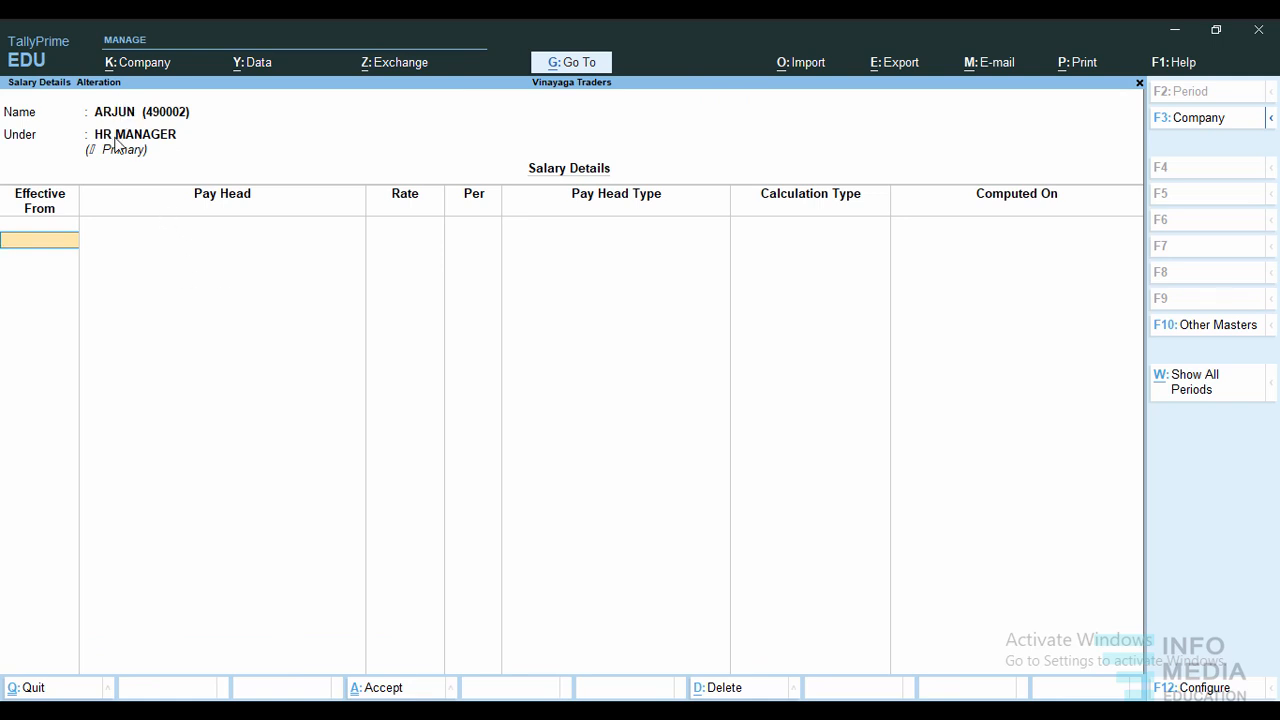
type("1.5")
key("Return")
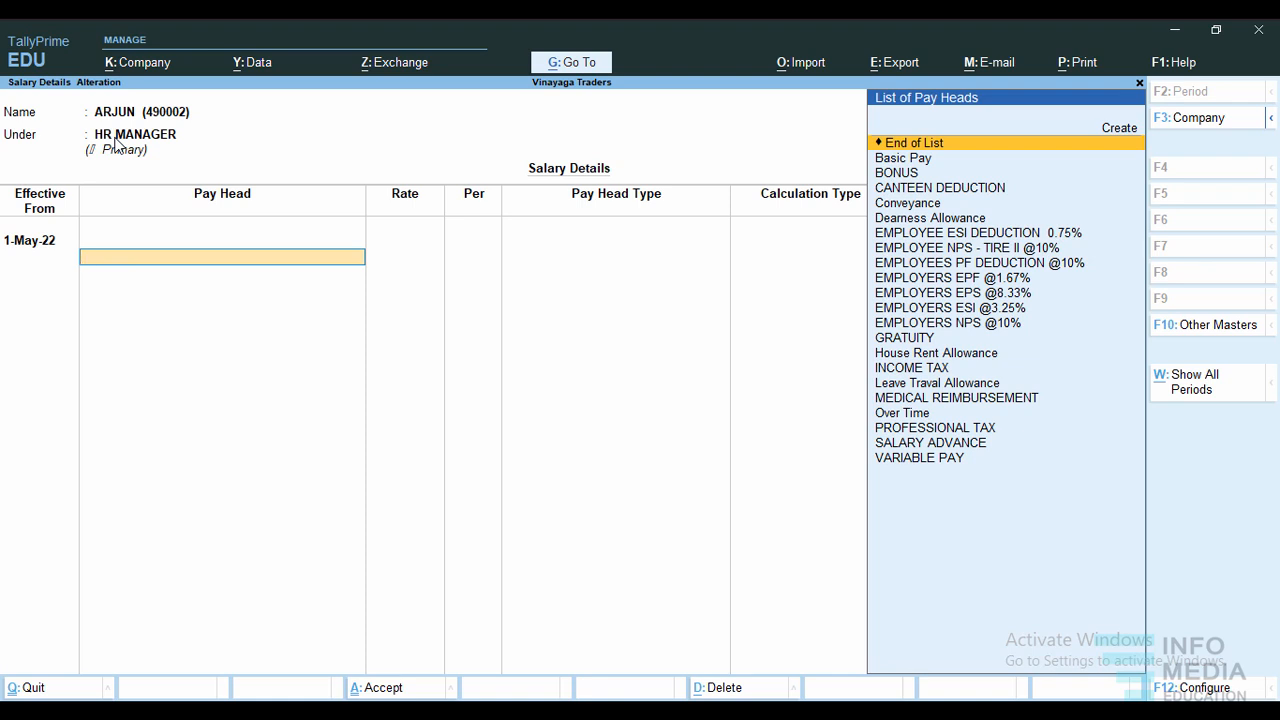
left_click(900, 160)
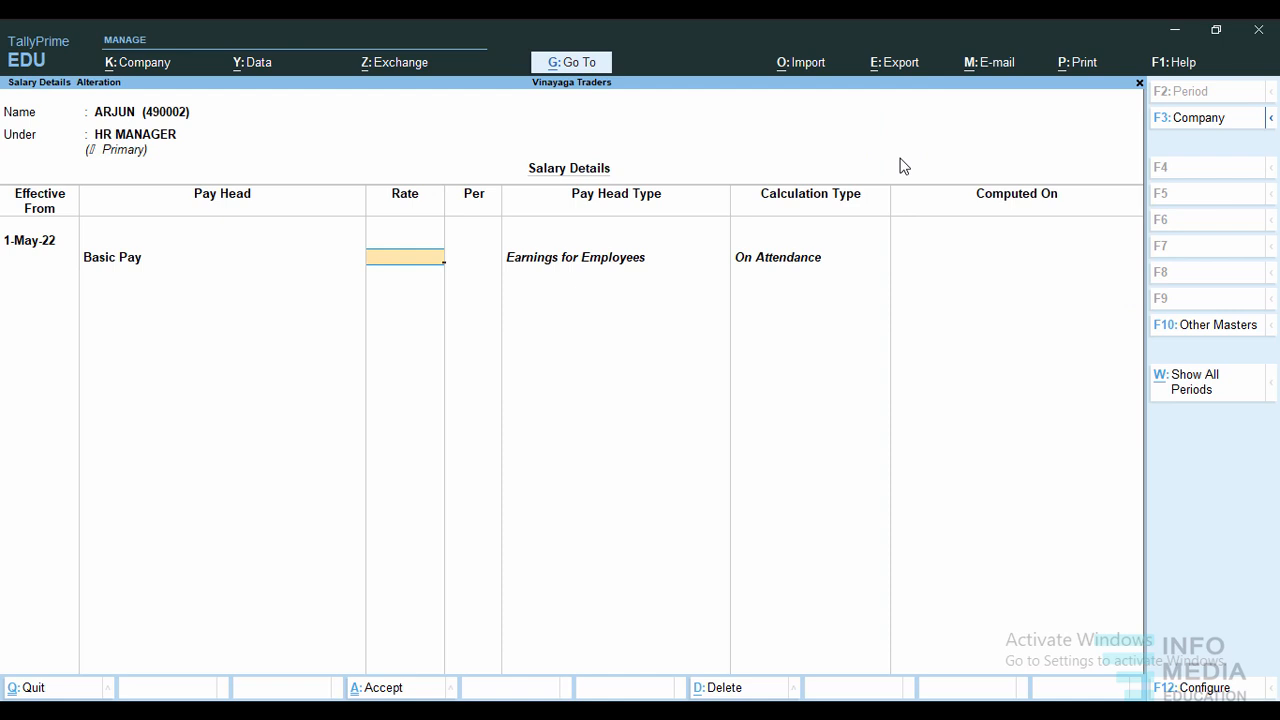
type("20000")
key("Return")
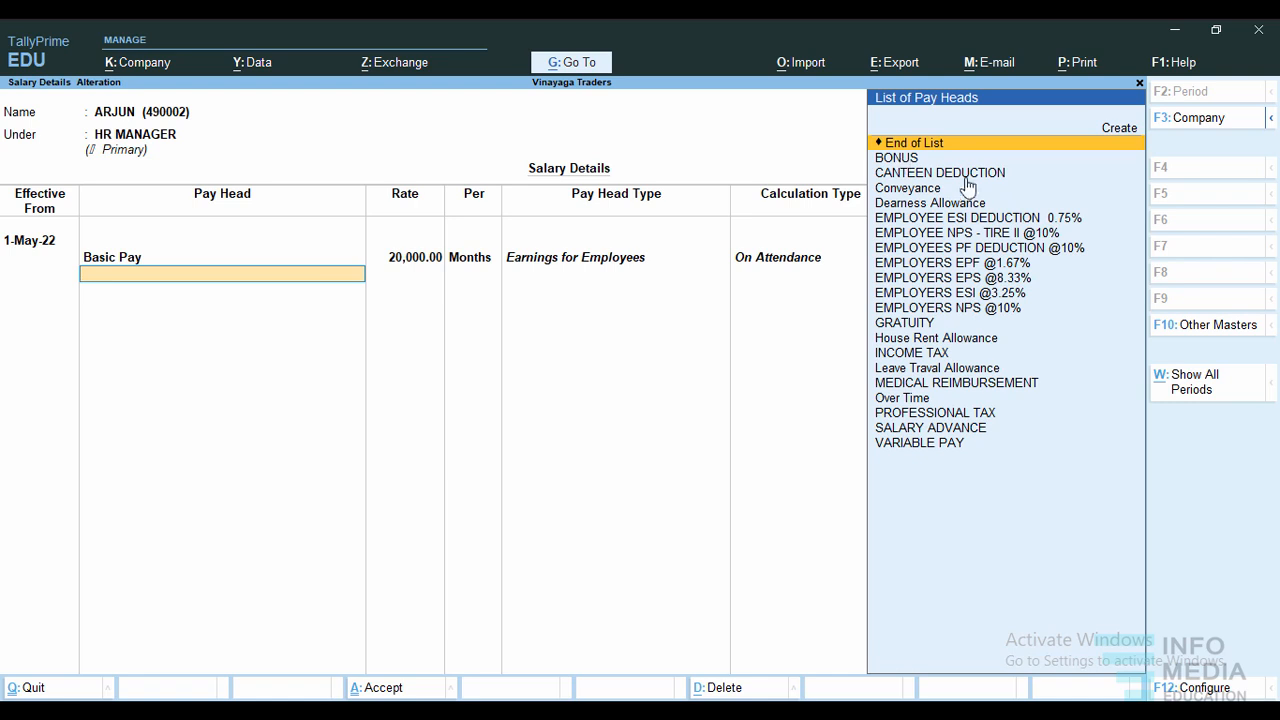
- Add Conveyance at 1,000 per month, Dearness Allowance, and House Rent Allowance with a blank rate to the HR MANAGER employee's salary details
left_click(918, 193)
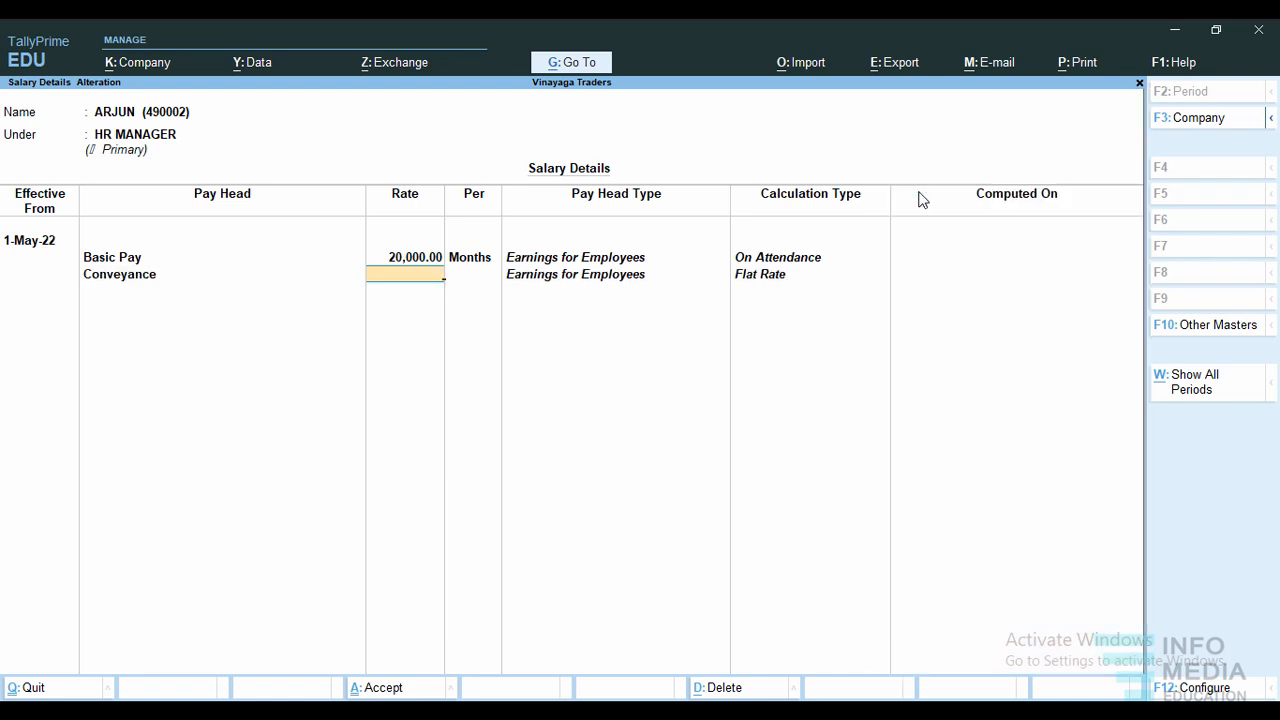
type("1000")
key("Return")
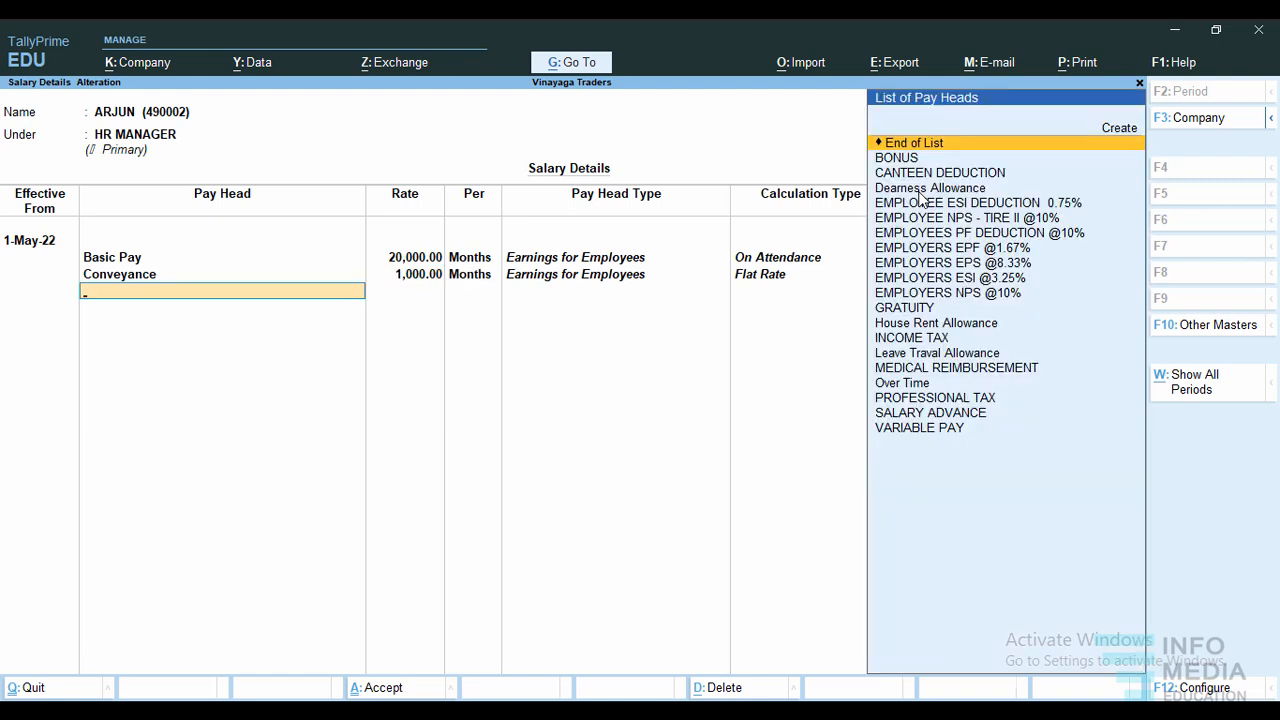
left_click(932, 189)
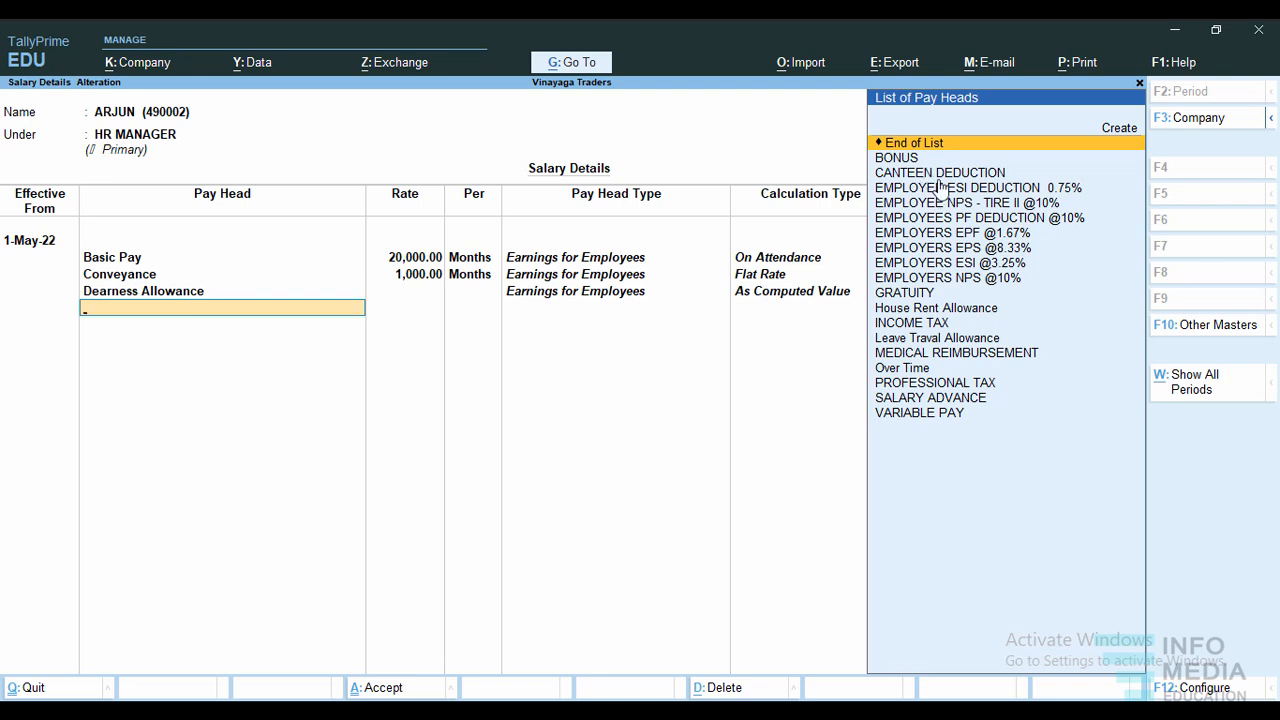
left_click(940, 310)
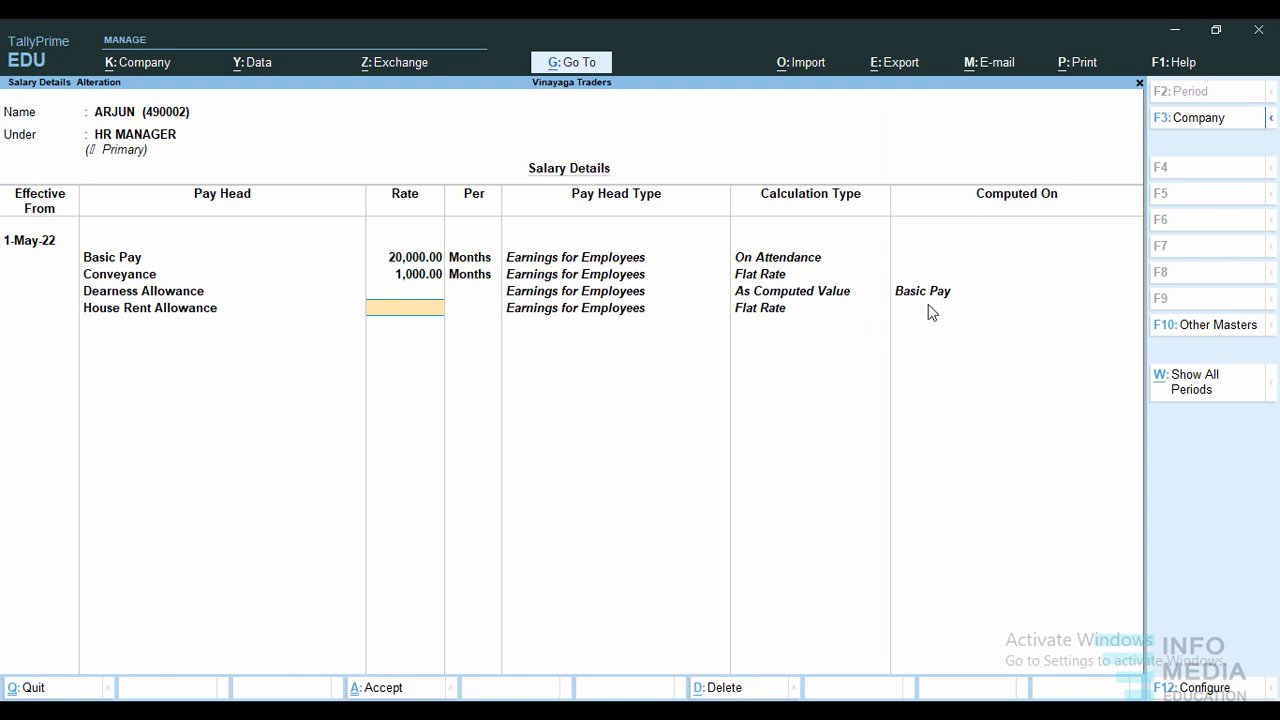
key("Return")
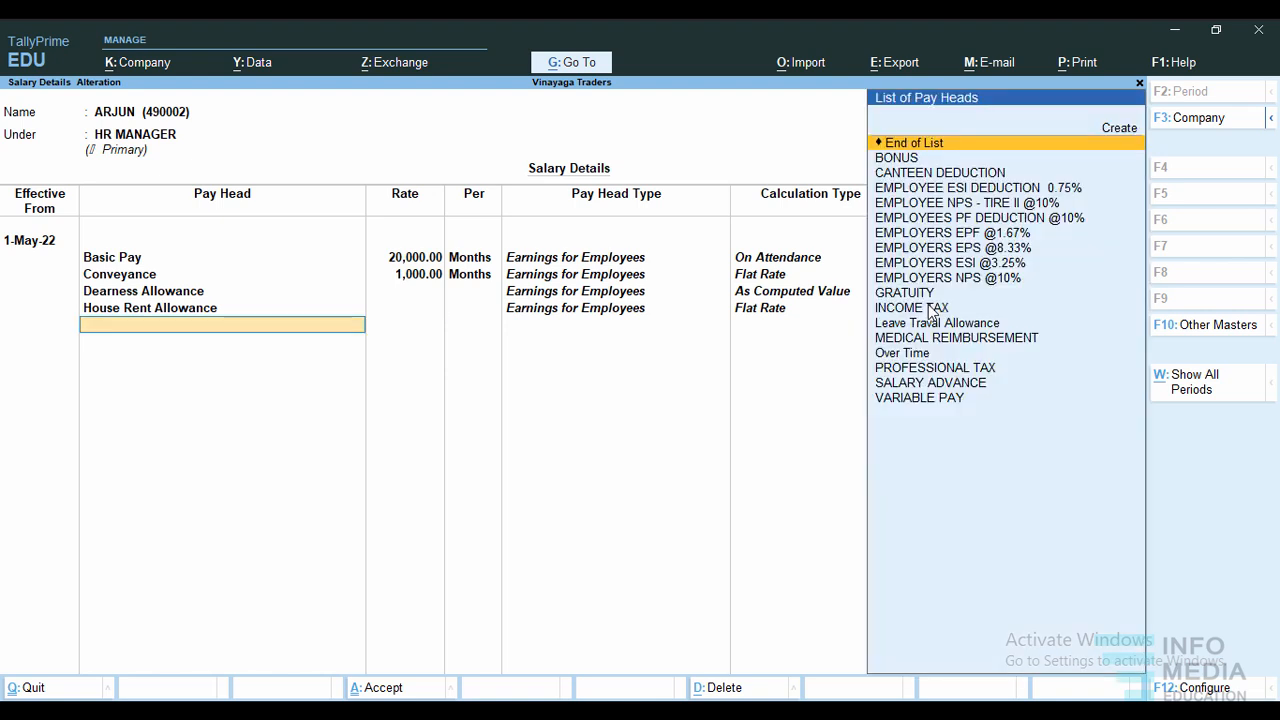
- Add the VARIABLE PAY, Over Time and Leave Traval Allowance pay heads, leaving the Over Time rate blank
left_click(911, 396)
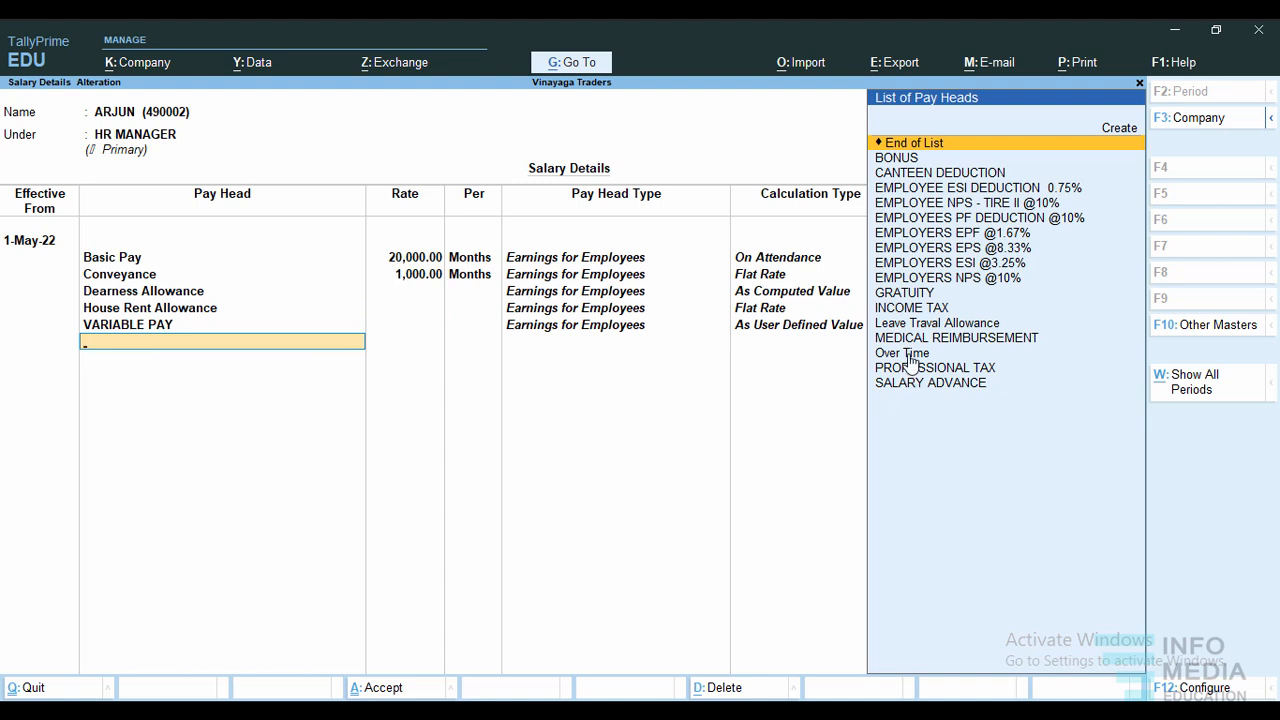
left_click(905, 353)
key("Return")
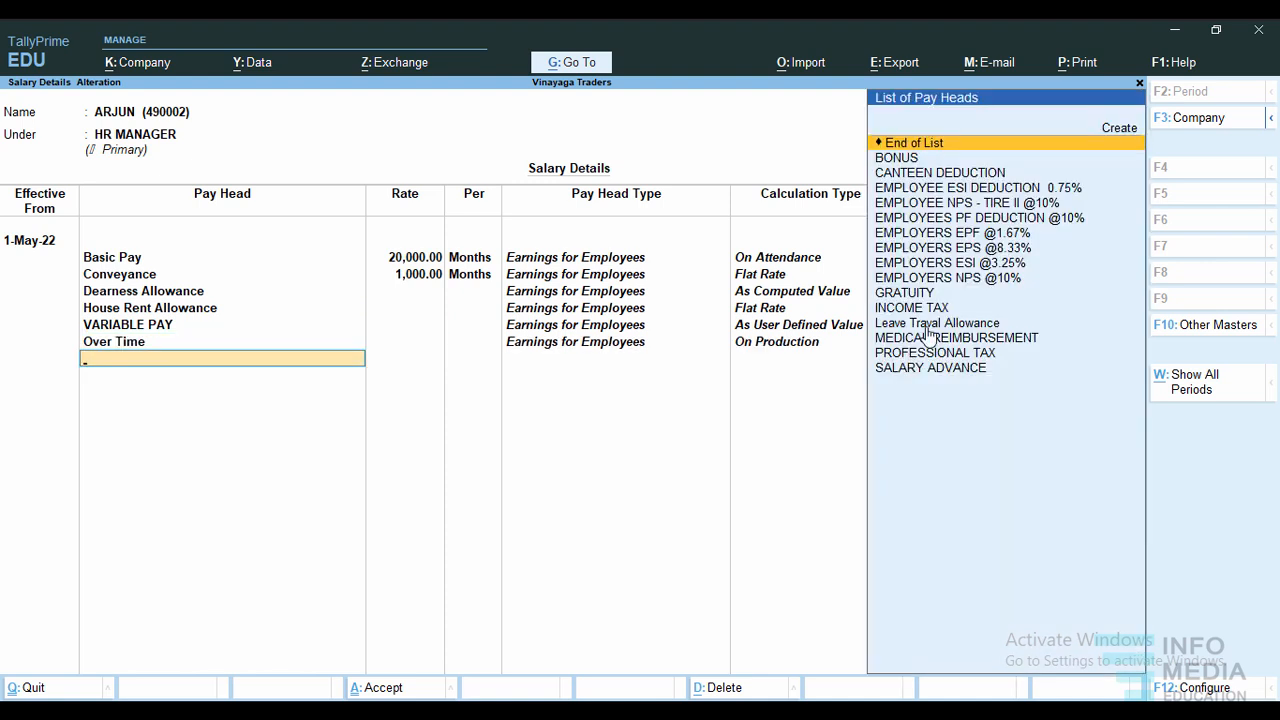
left_click(930, 324)
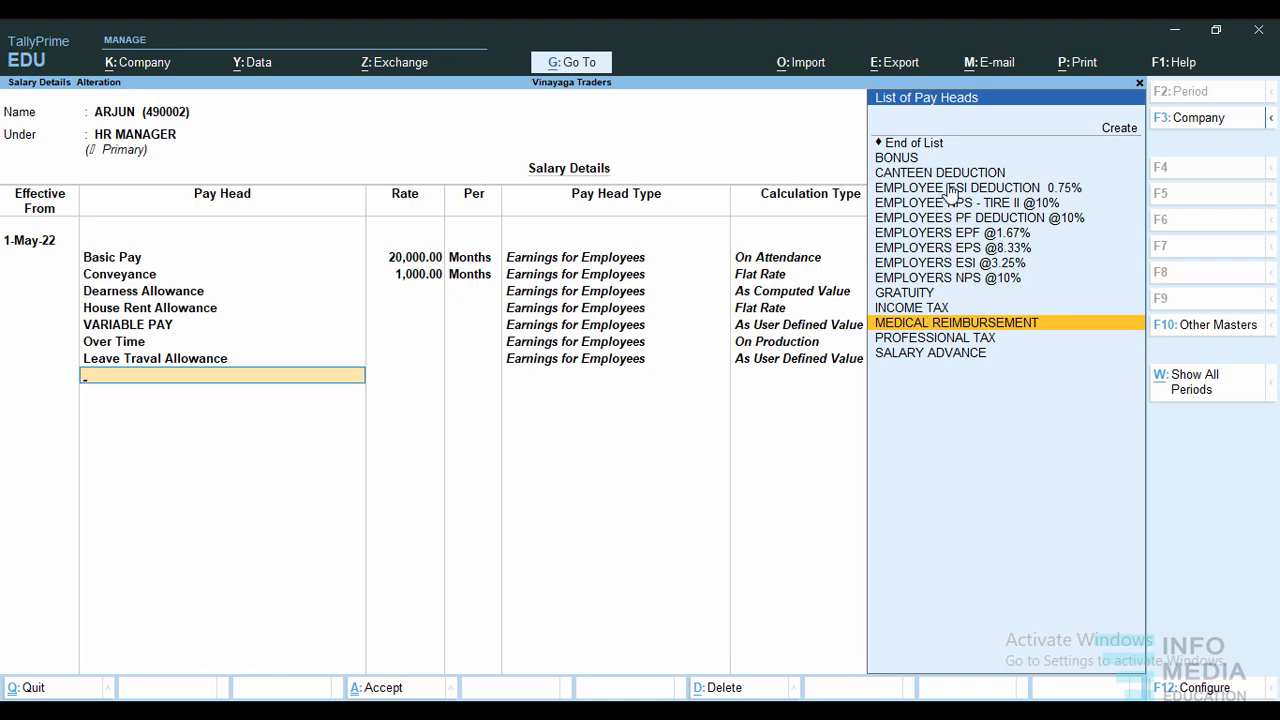
left_click(1024, 179)
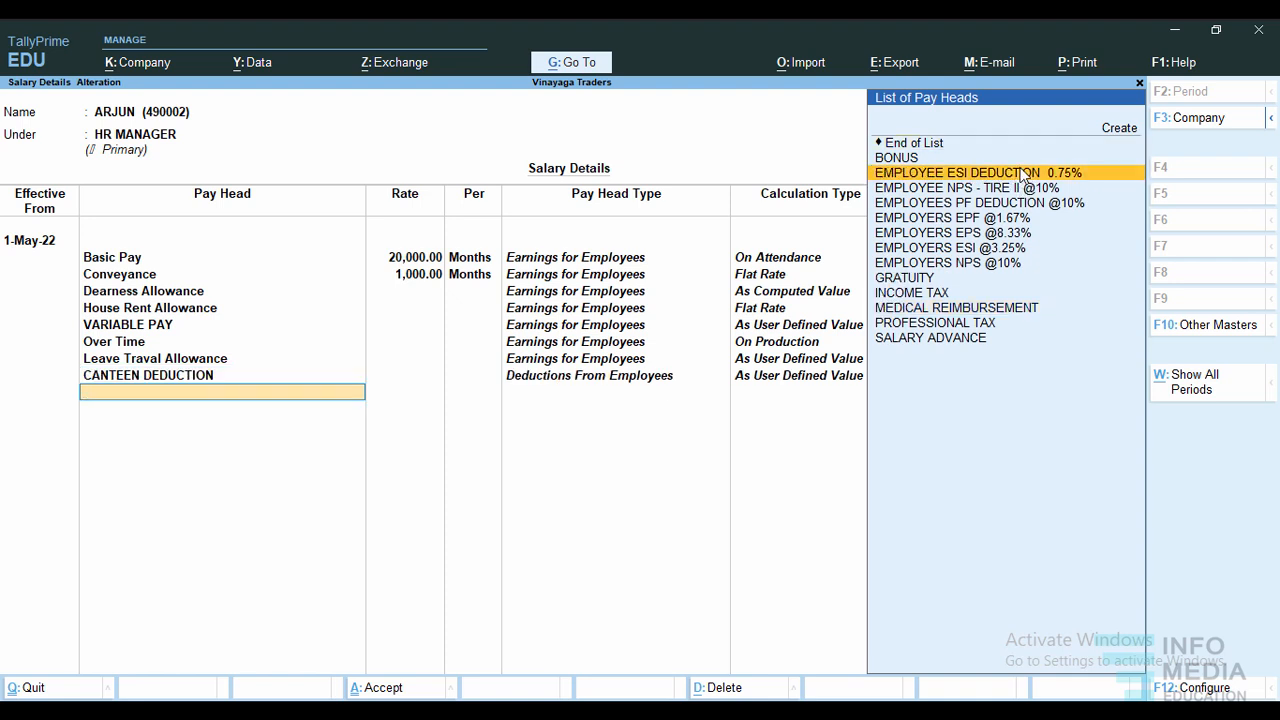
left_click(1024, 176)
left_click(1024, 176)
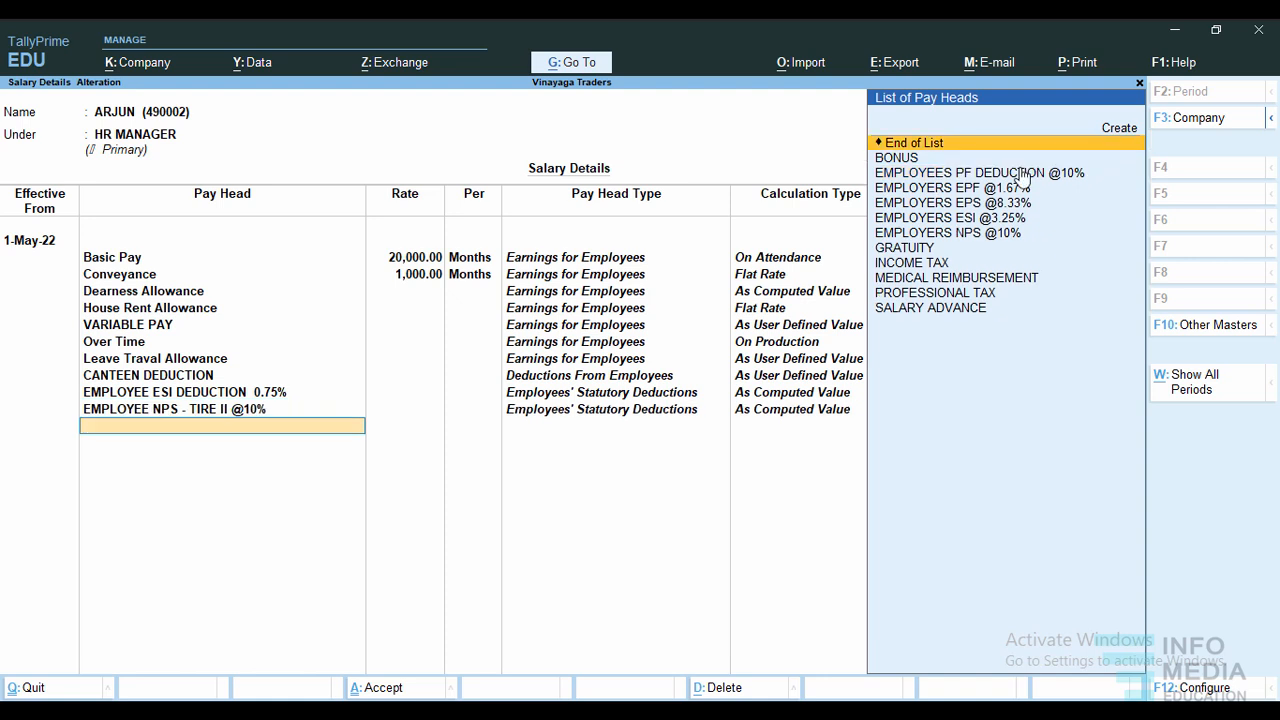
left_click(1010, 178)
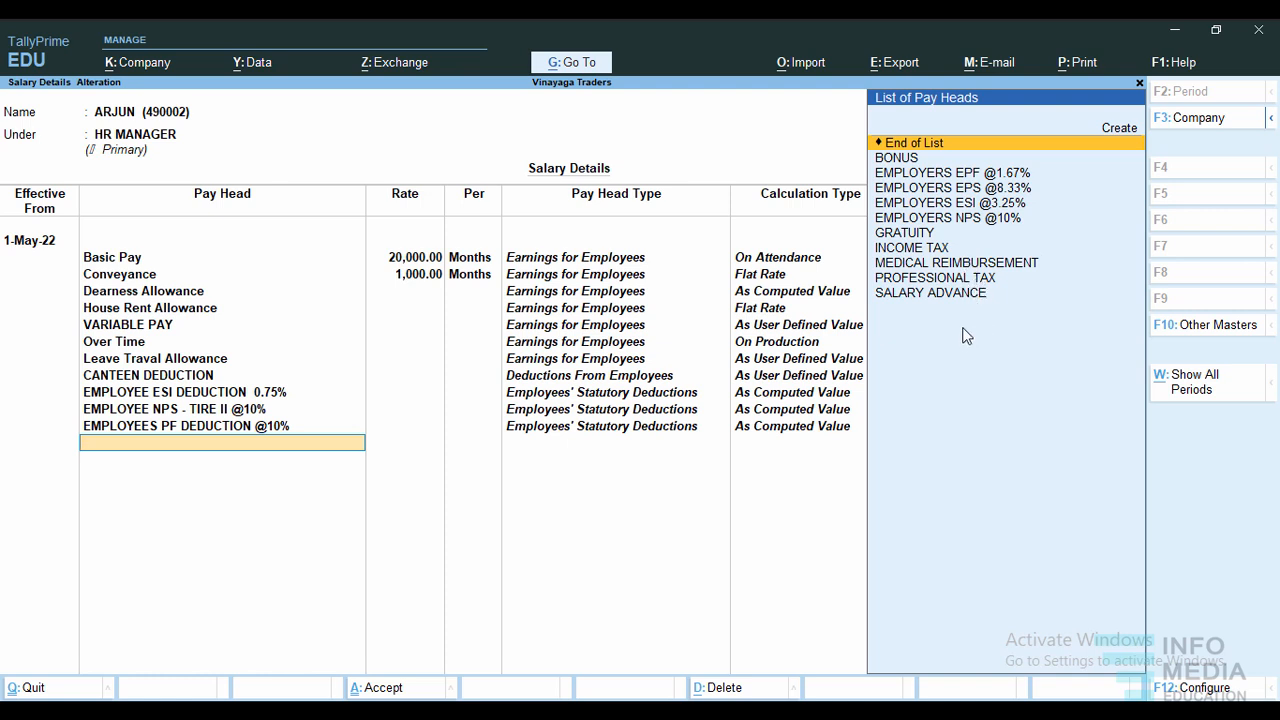
- Add the MEDICAL REIMBURSEMENT, BONUS, INCOME TAX and GRATUITY pay heads to the salary details
left_click(977, 266)
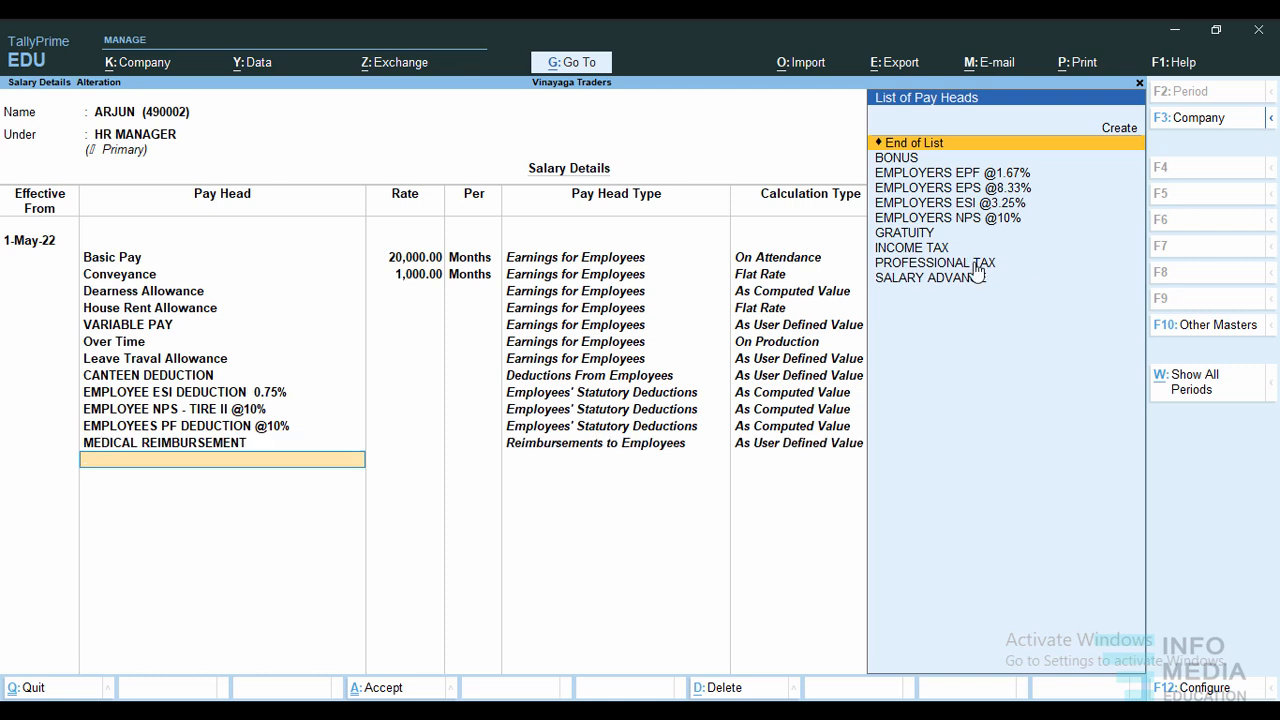
left_click(902, 159)
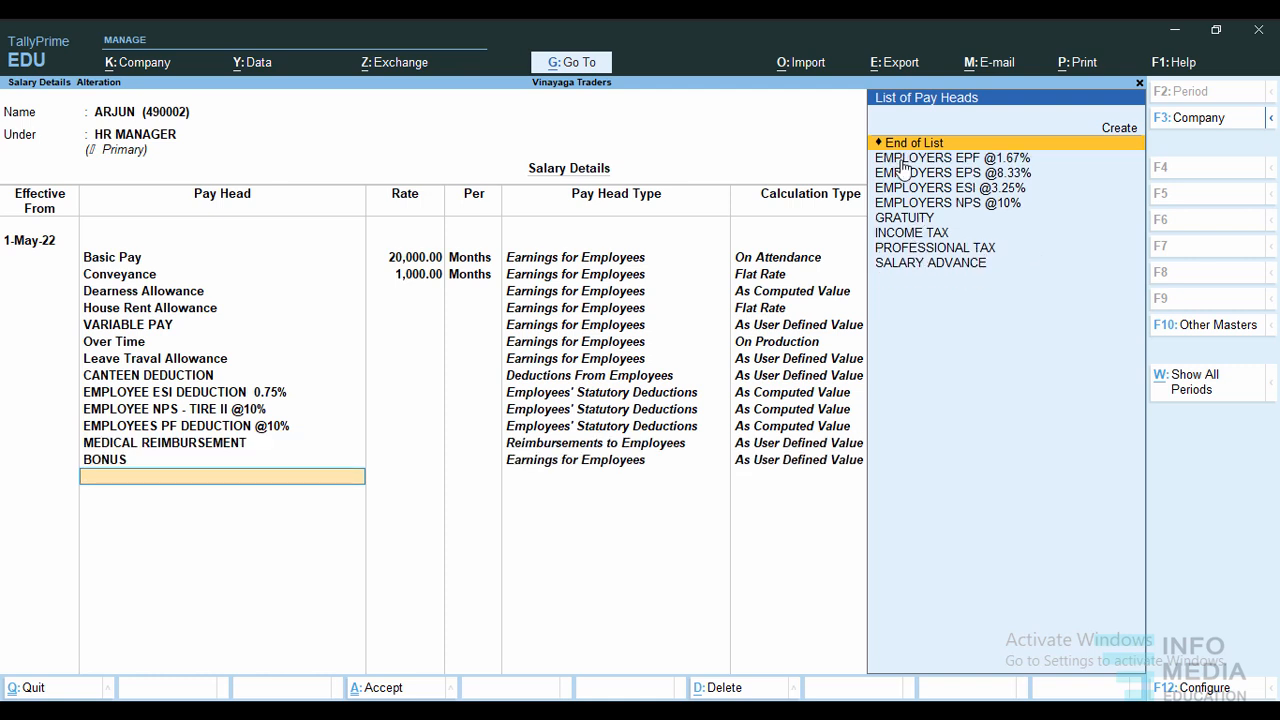
left_click(918, 233)
left_click(920, 218)
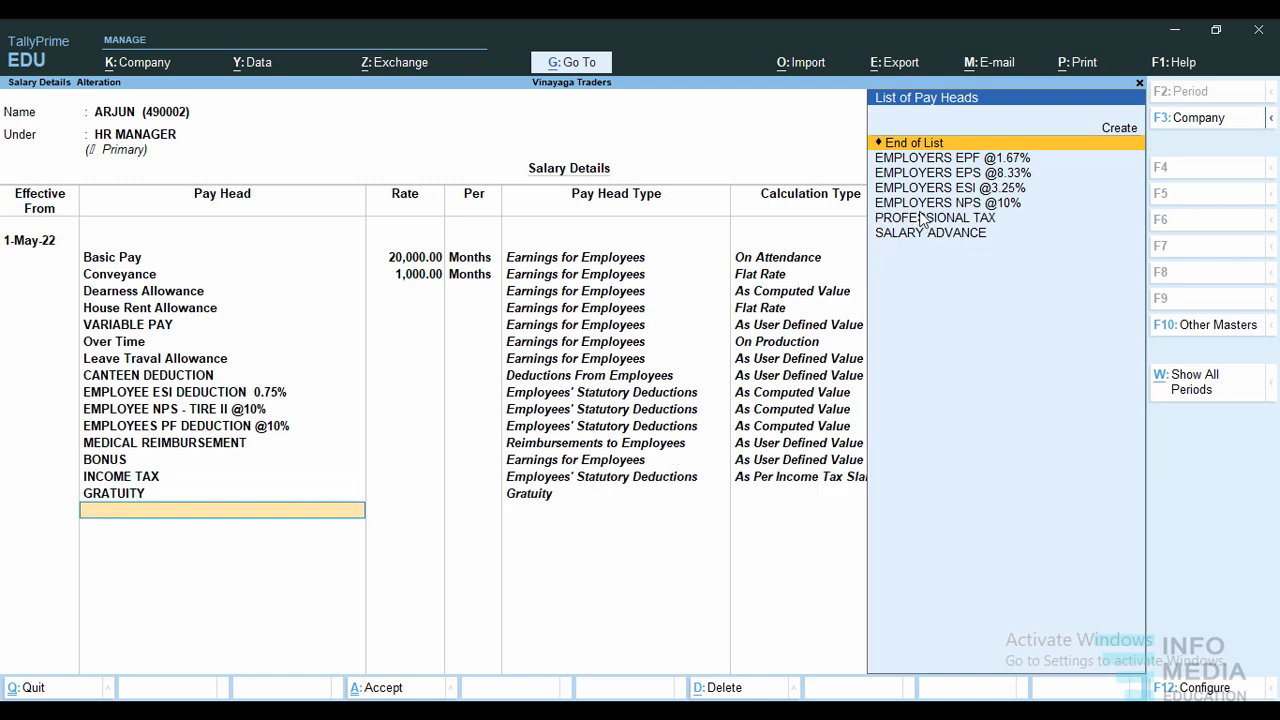
left_click(1000, 160)
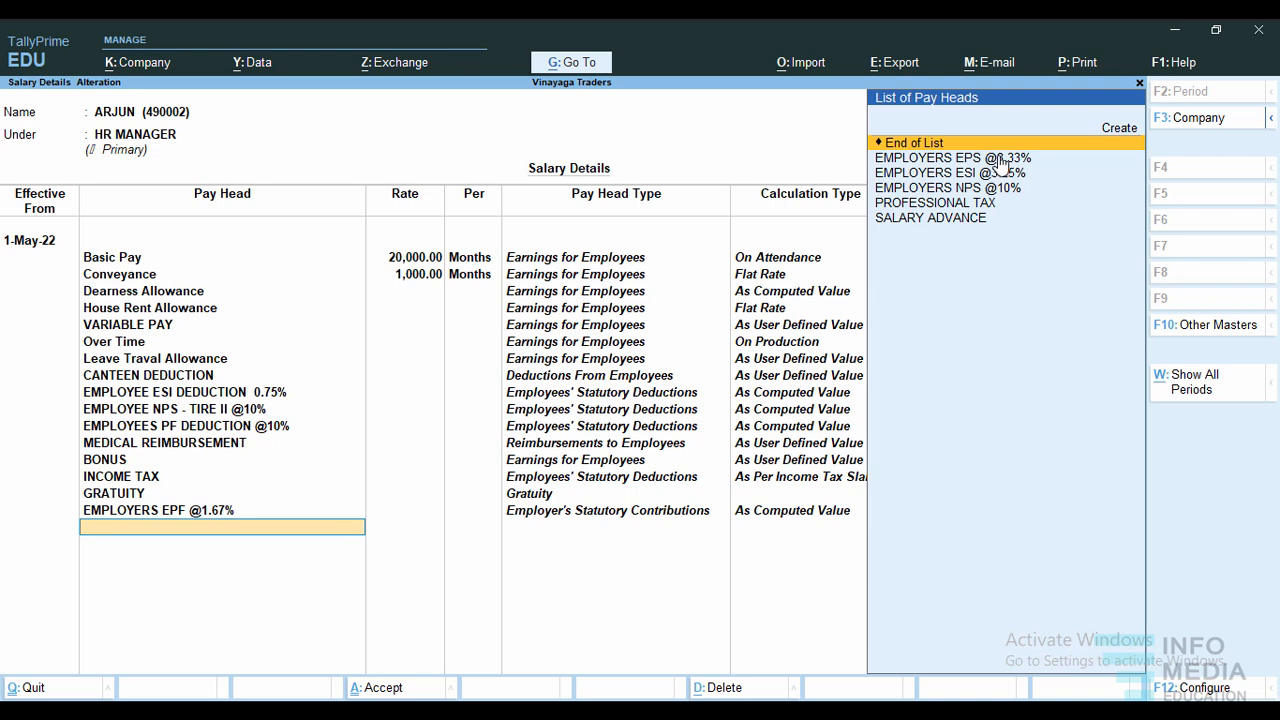
left_click(1002, 160)
left_click(1003, 160)
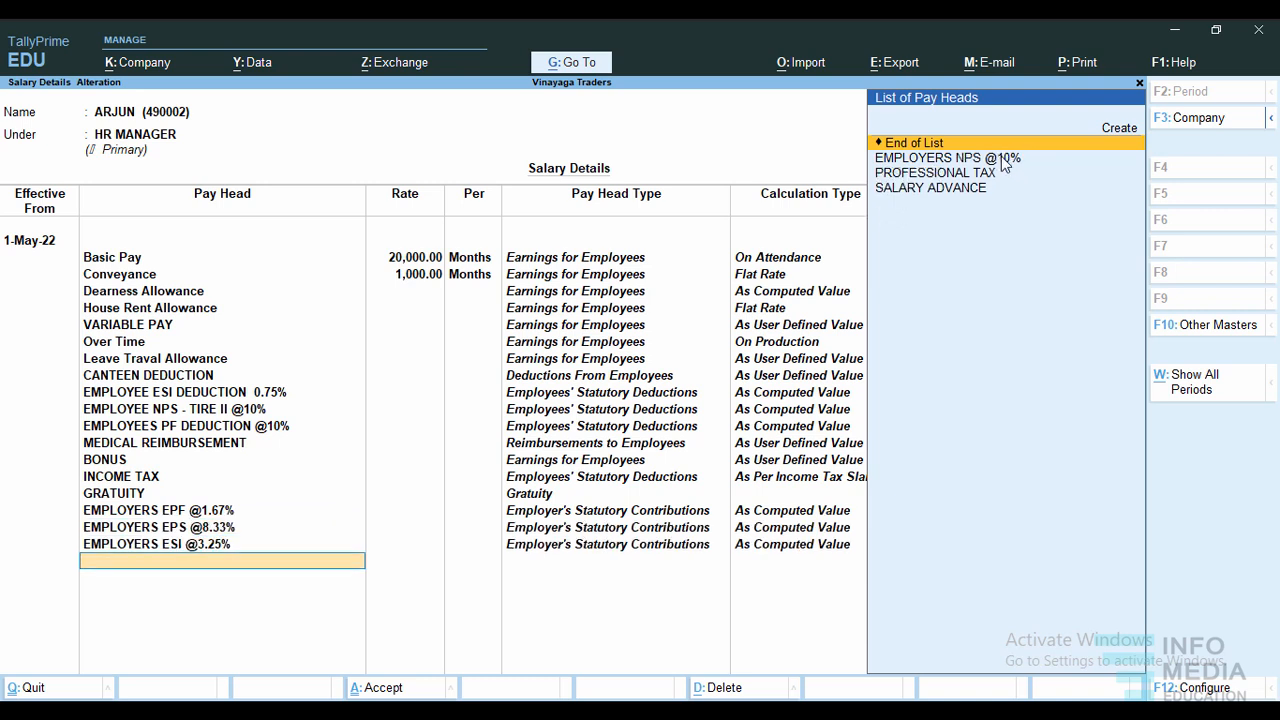
left_click(1001, 158)
- Add the PROFESSIONAL TAX and SALARY ADVANCE pay heads, end the pay head list, and save the HR MANAGER employee's salary details
left_click(973, 160)
left_click(972, 160)
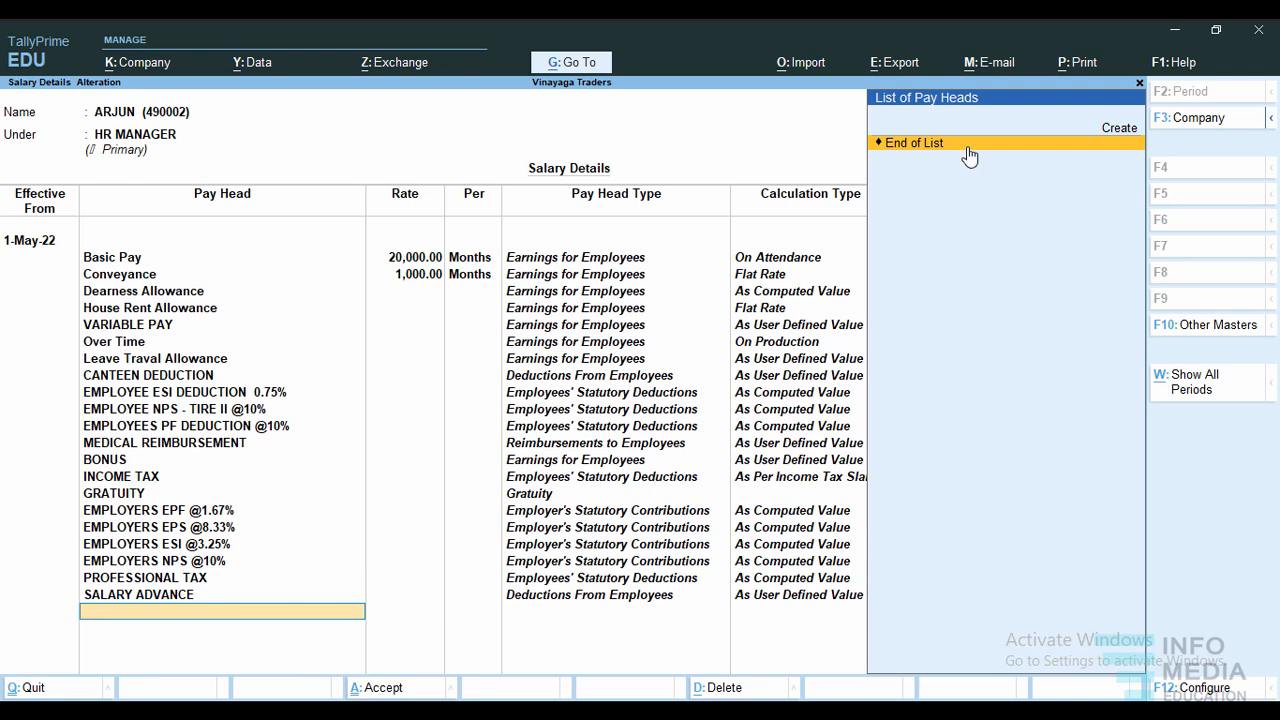
left_click(969, 143)
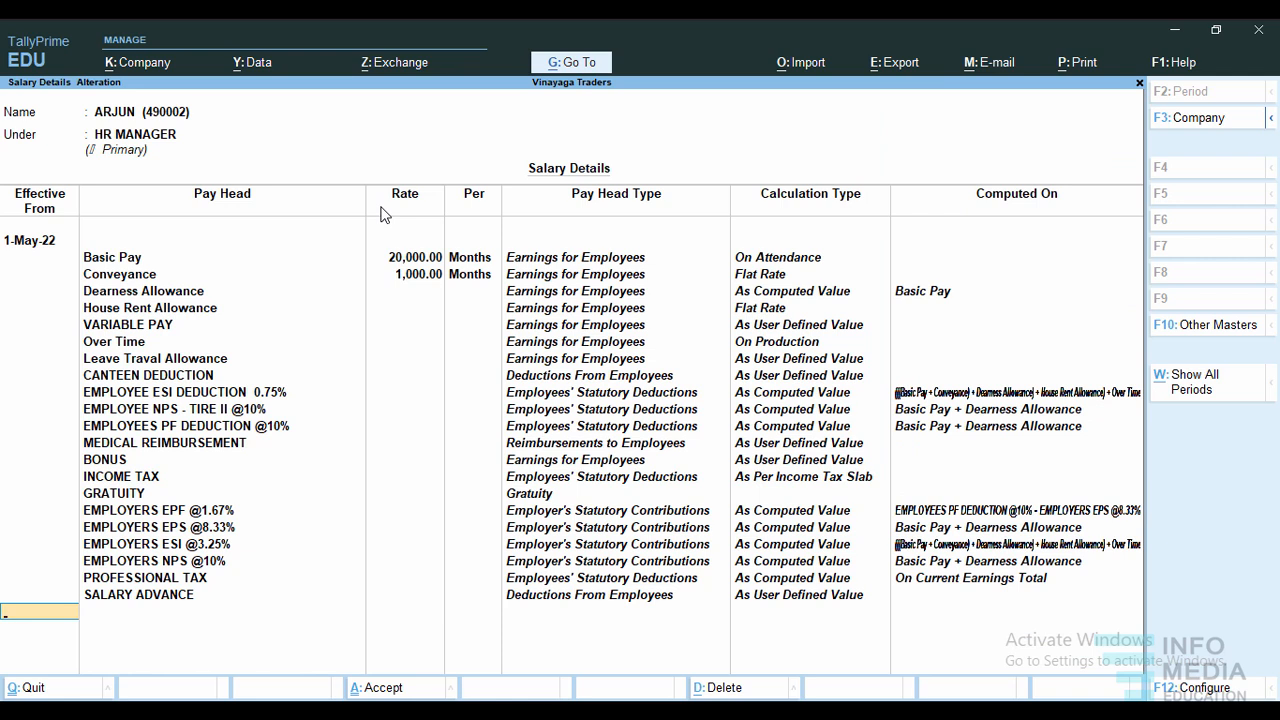
key("Return")
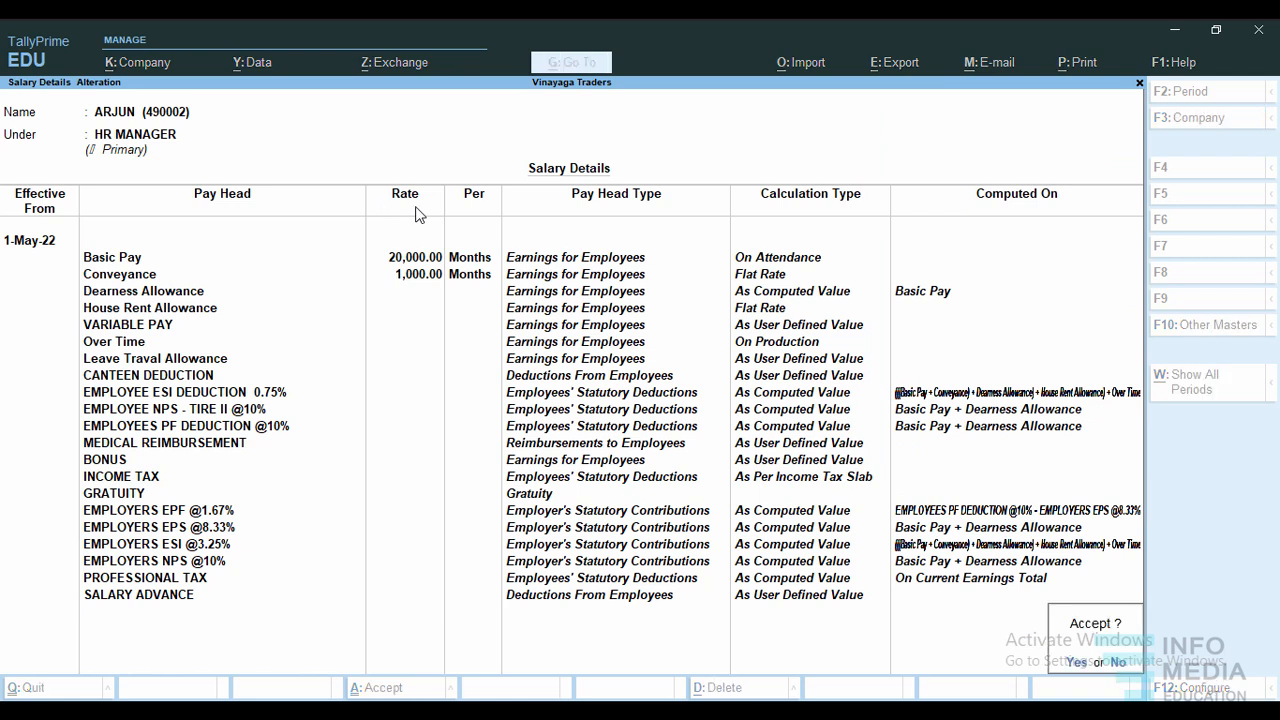
left_click(1077, 663)
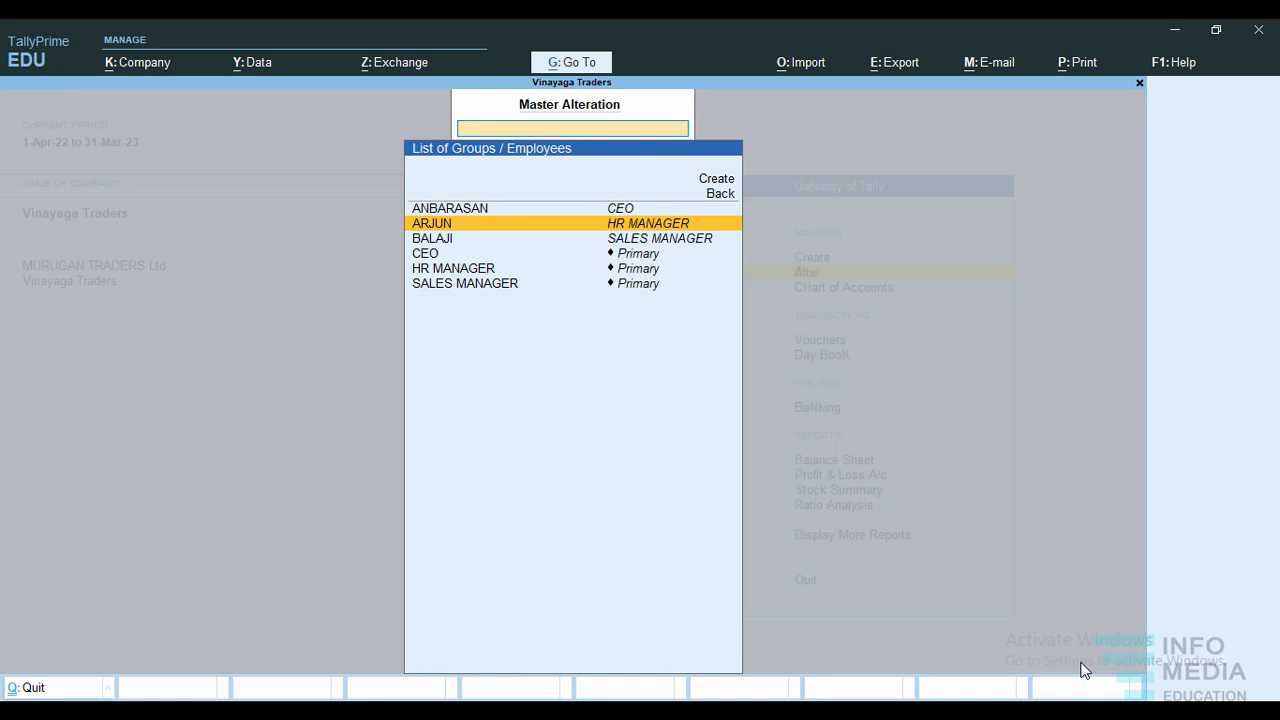
- Open the salary details of the employee under SALES MANAGER and add Basic Pay of 20,000 per month effective 1-May-22
left_click(441, 244)
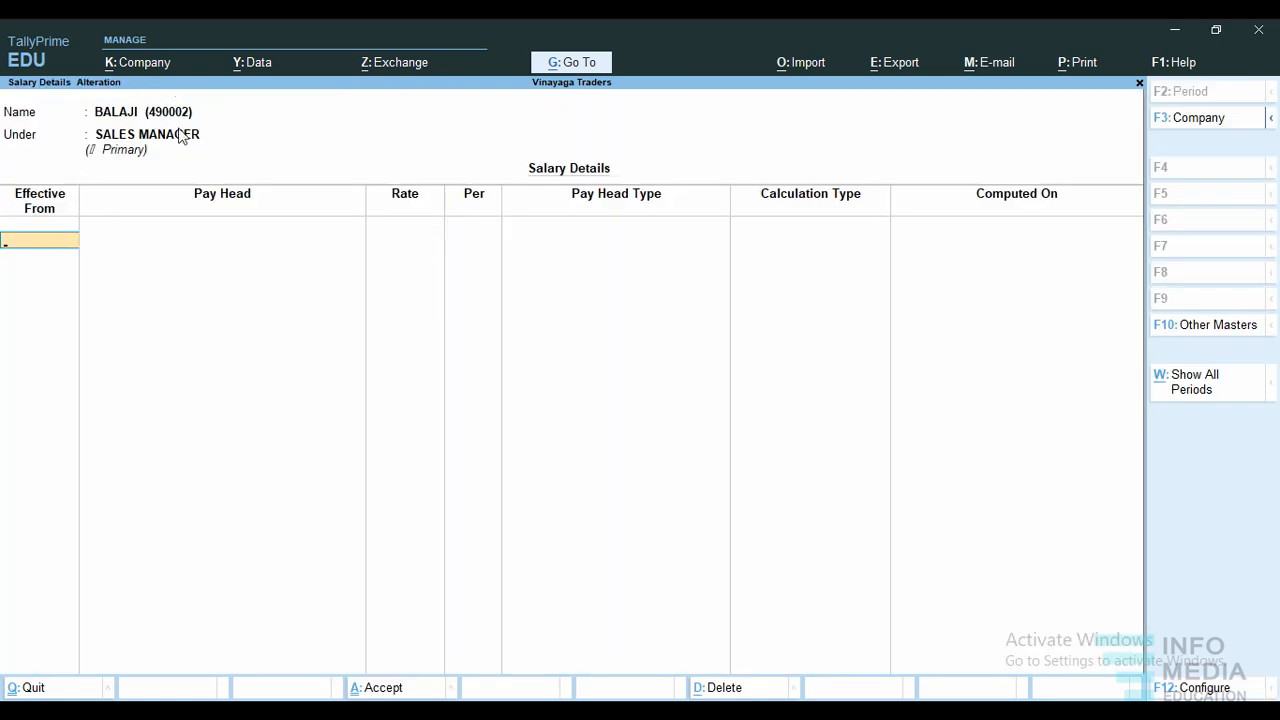
type("1.5")
key("Return")
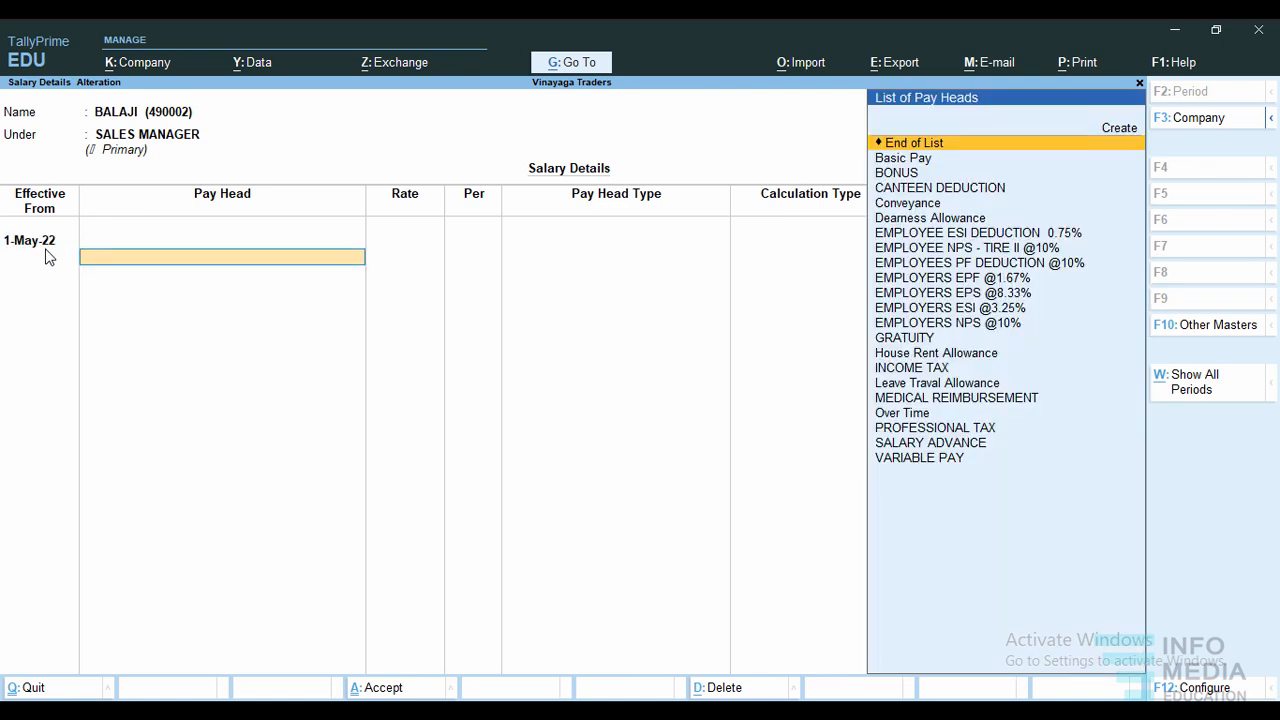
left_click(926, 158)
type("20000")
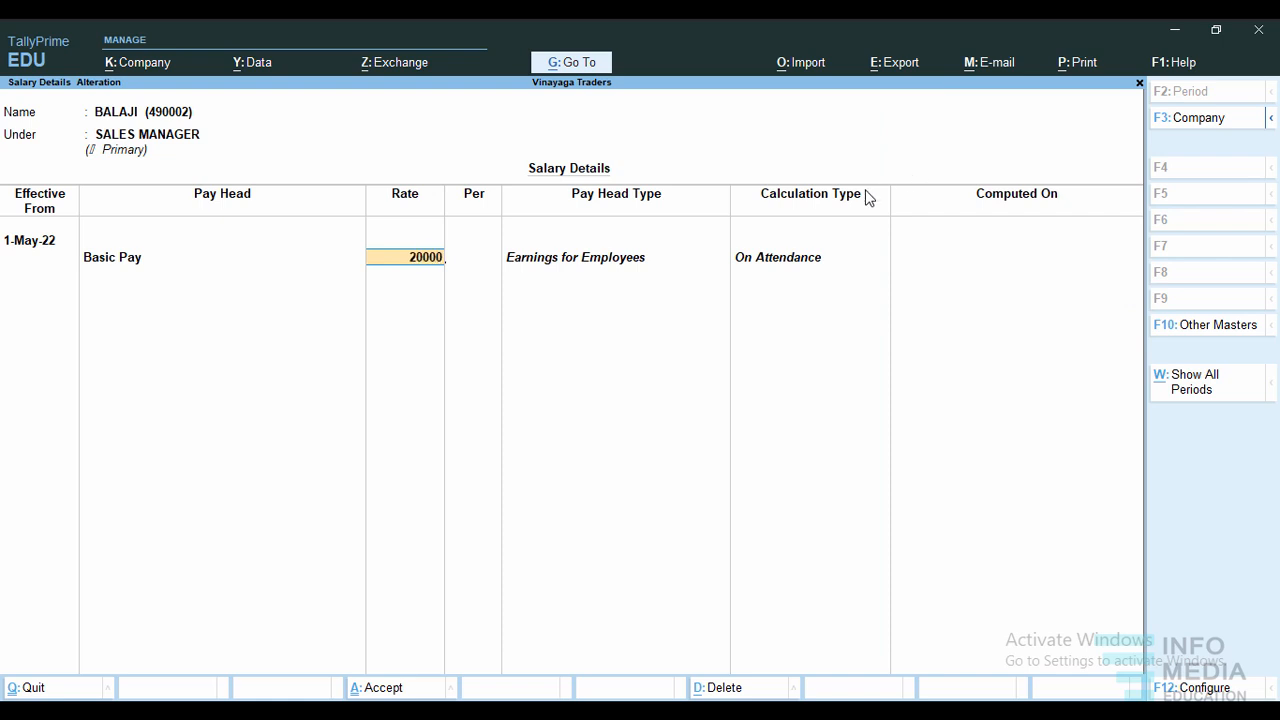
key("Return")
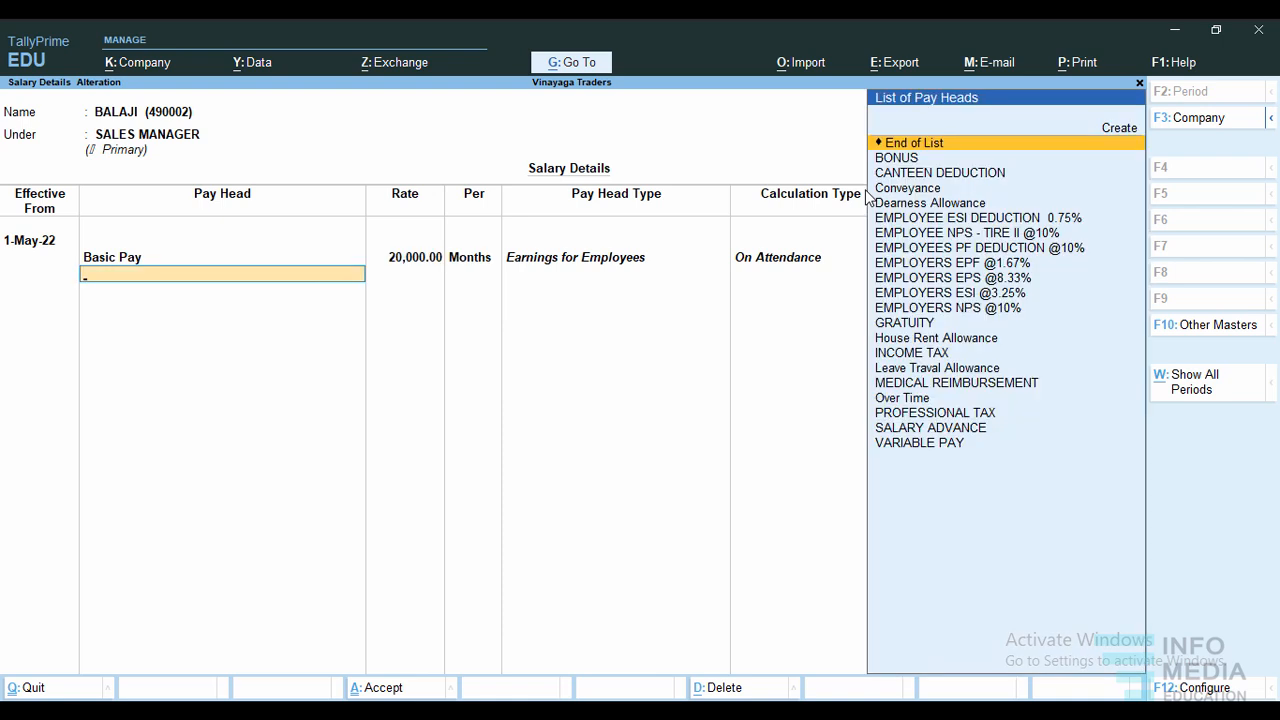
- Add Conveyance at 1,000 per month, Dearness Allowance, and House Rent Allowance with a blank rate to the SALES MANAGER employee's salary details
left_click(912, 190)
type("1,000")
key("Return")
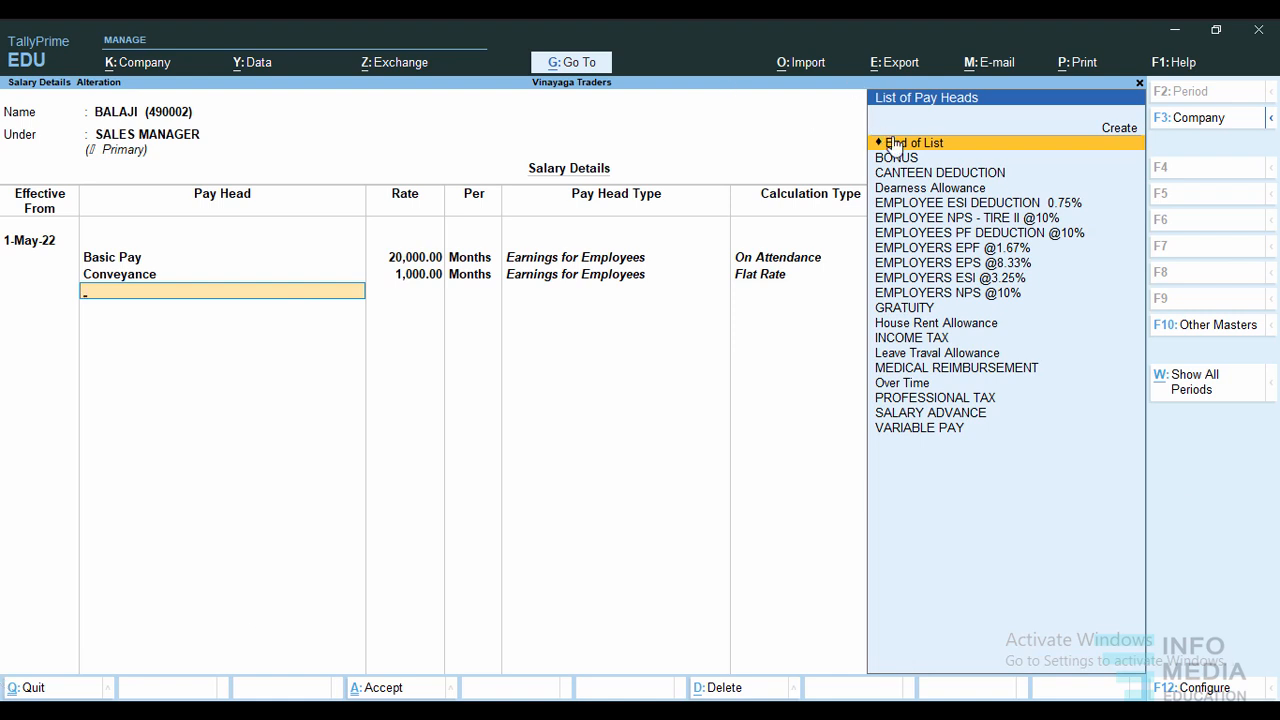
left_click(925, 190)
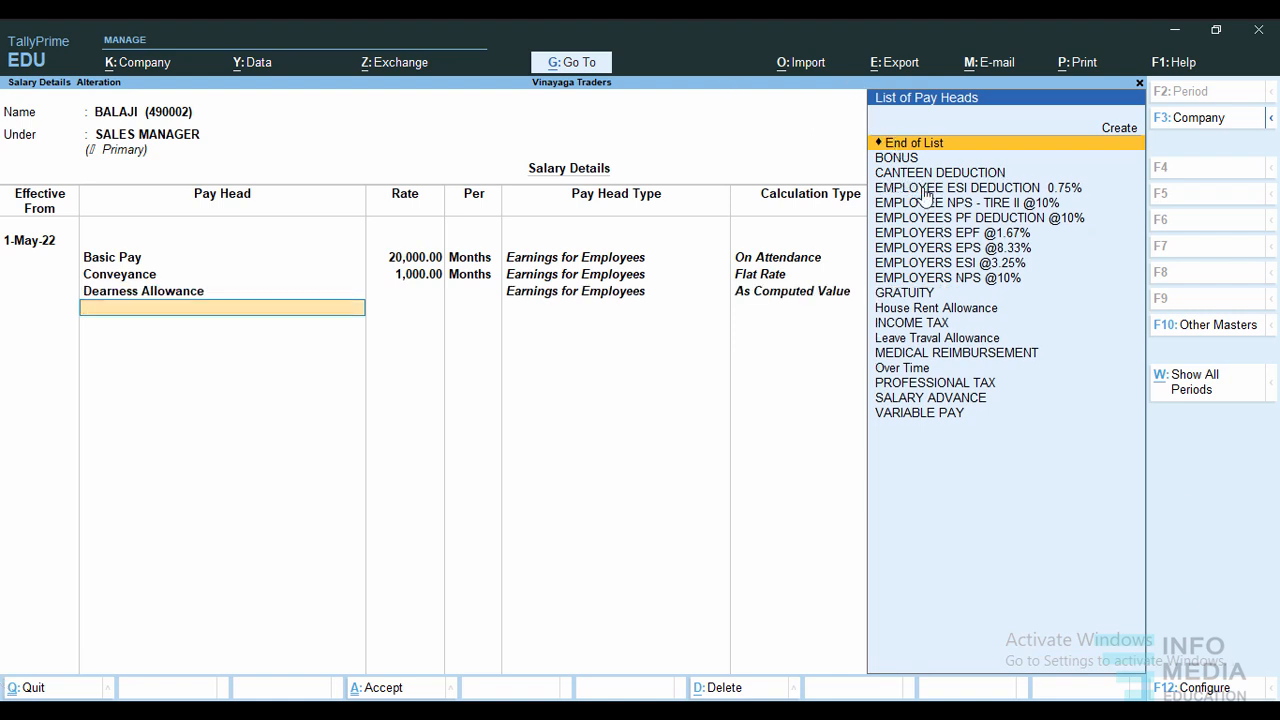
left_click(953, 310)
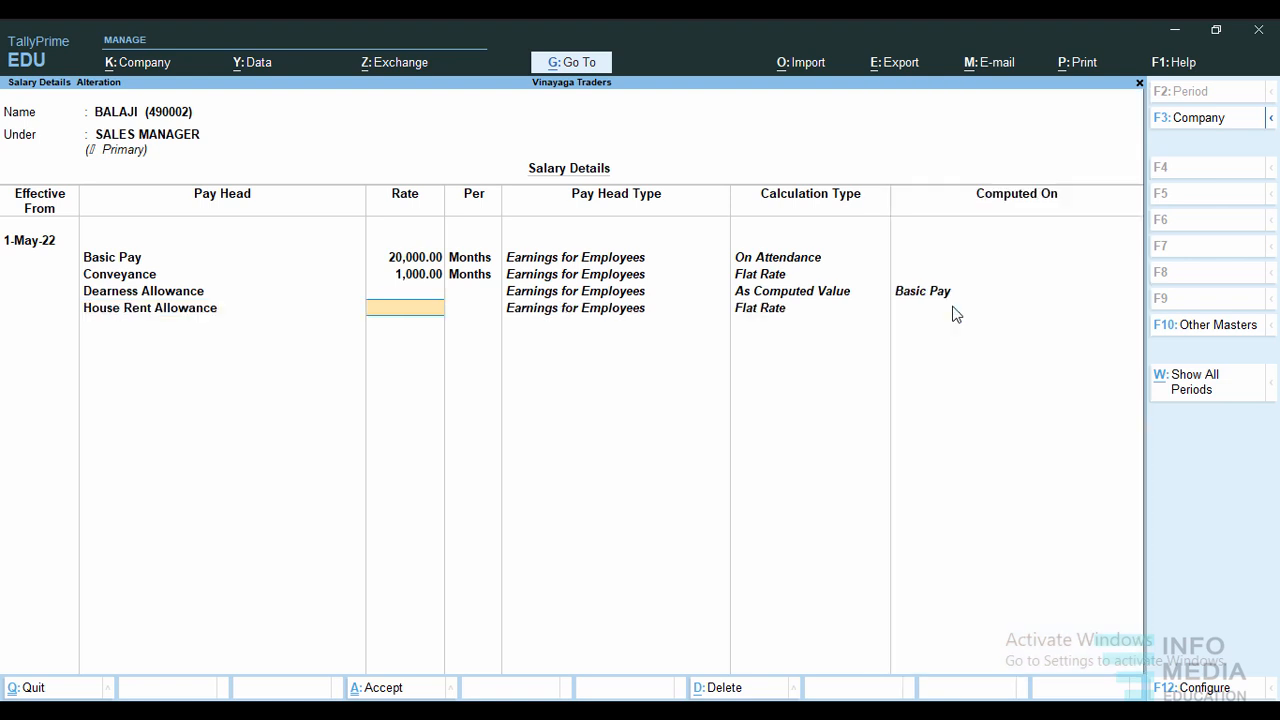
key("Return")
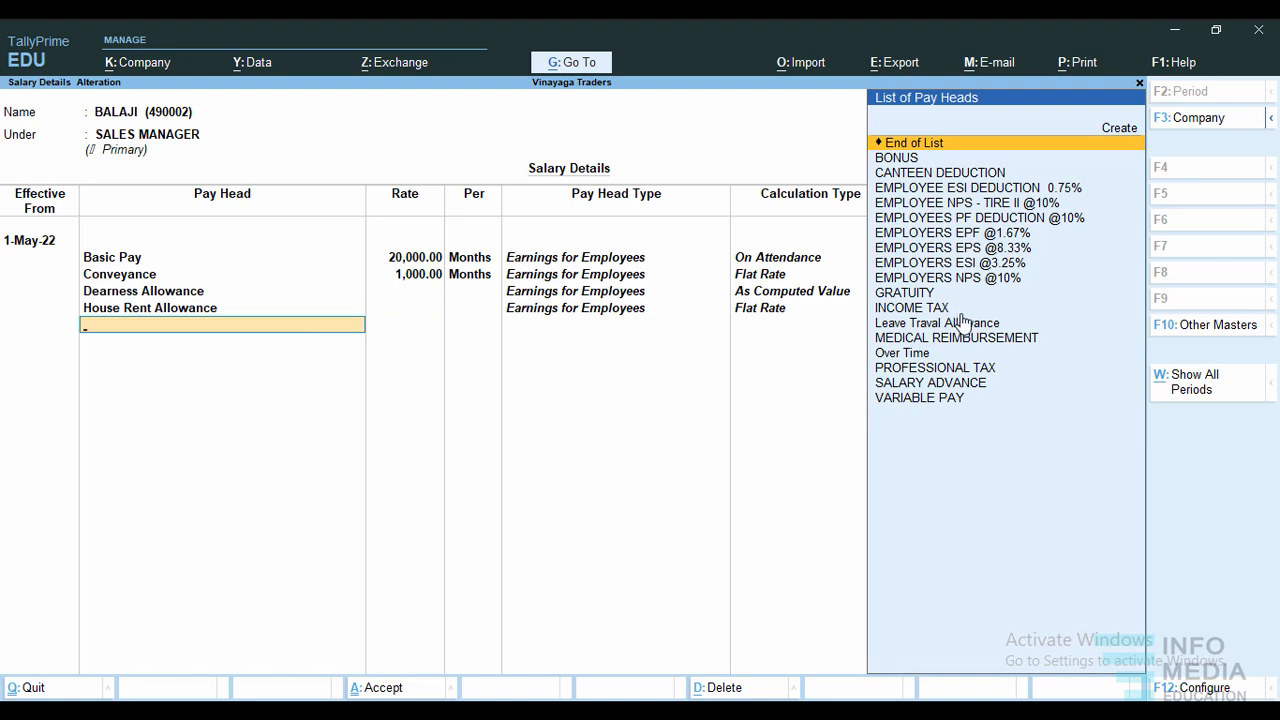
left_click(926, 398)
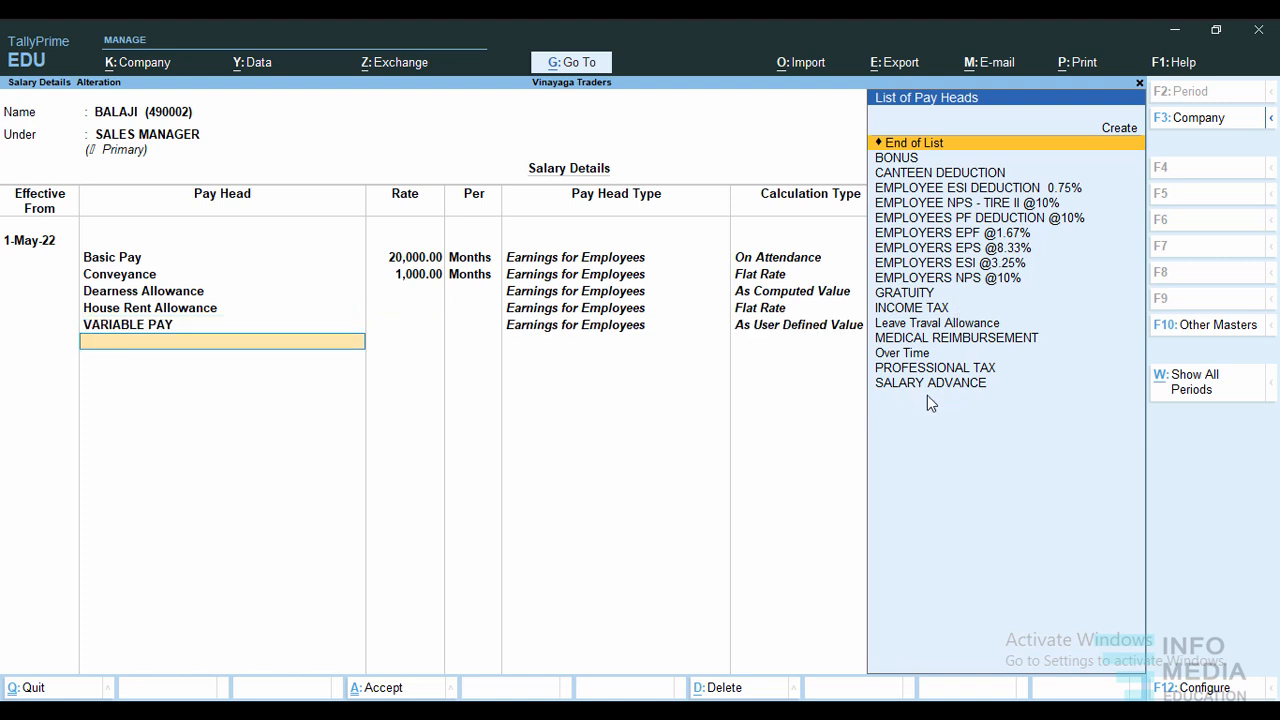
left_click(980, 189)
left_click(980, 190)
left_click(980, 190)
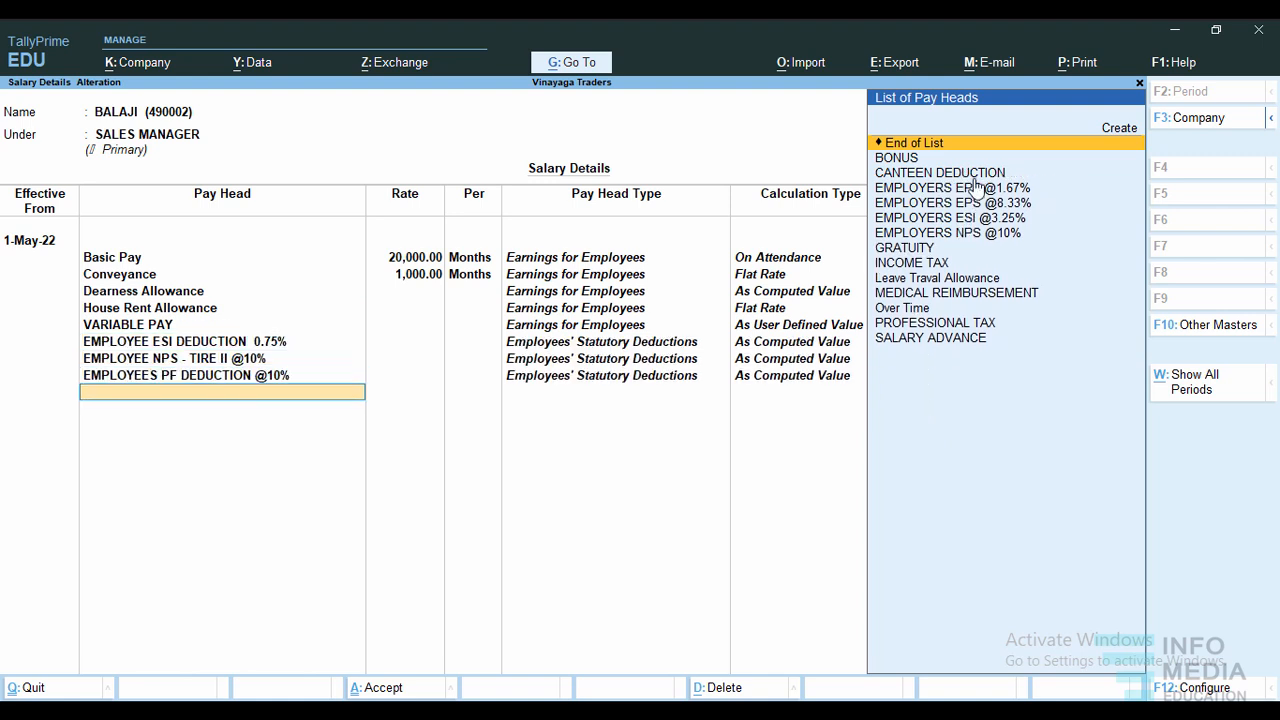
left_click(977, 175)
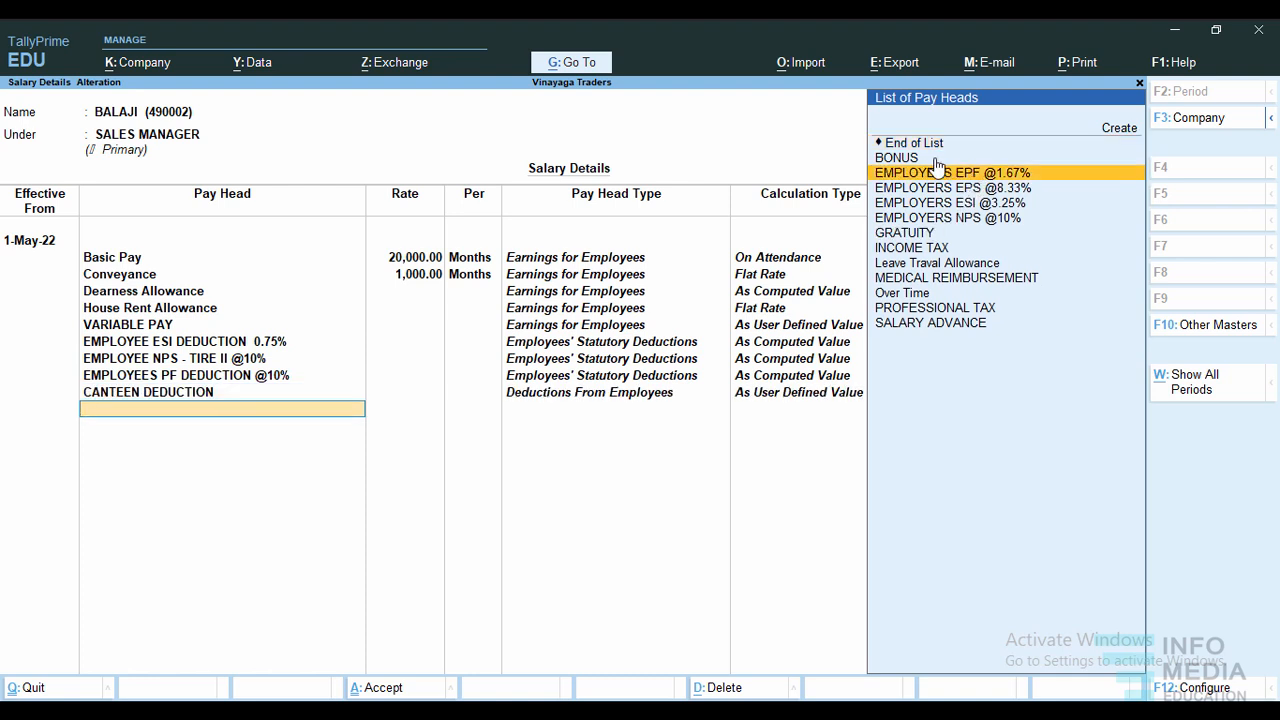
- Add the MEDICAL REIMBURSEMENT, Over Time, INCOME TAX and BONUS pay heads, leaving the Over Time rate blank
left_click(955, 278)
left_click(955, 279)
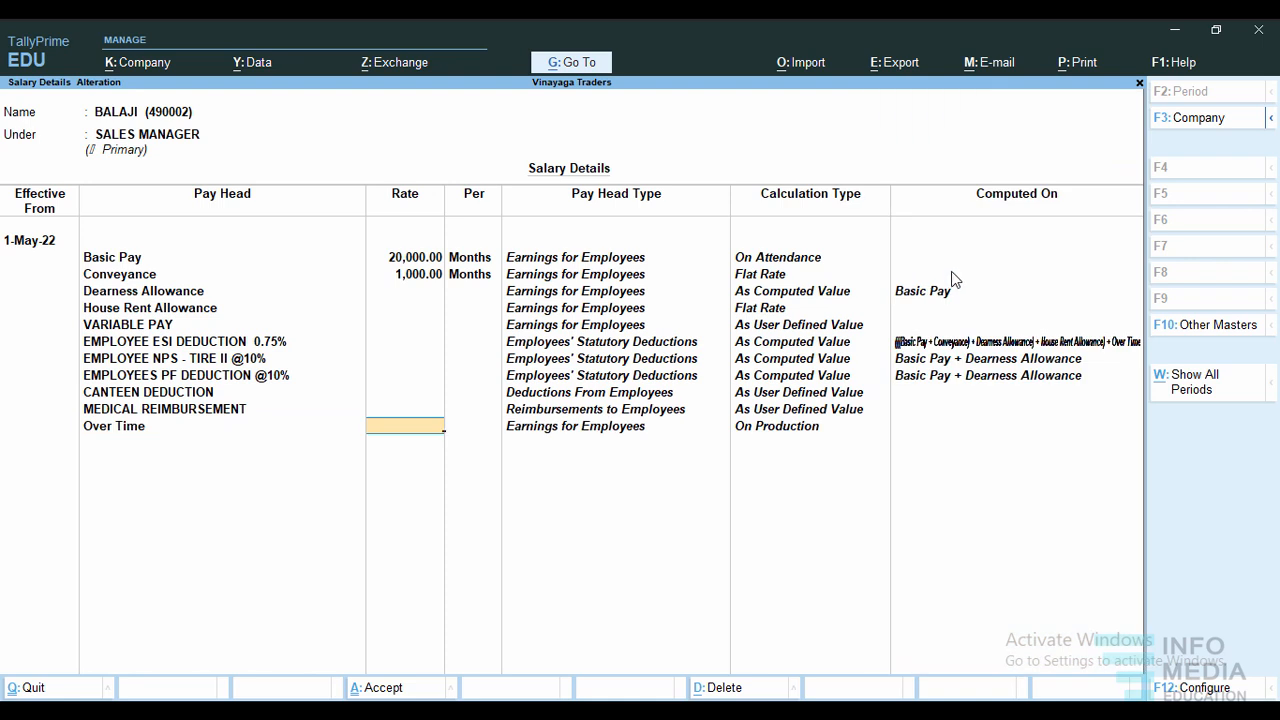
key("Return")
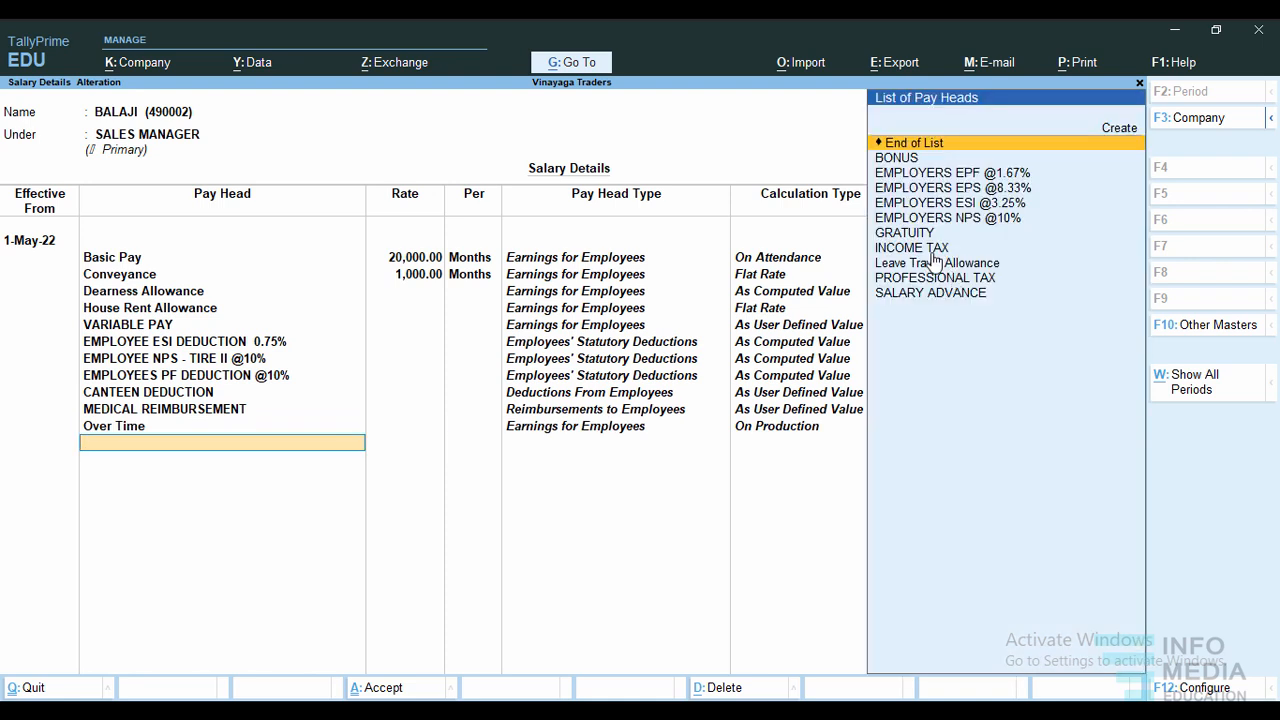
left_click(934, 251)
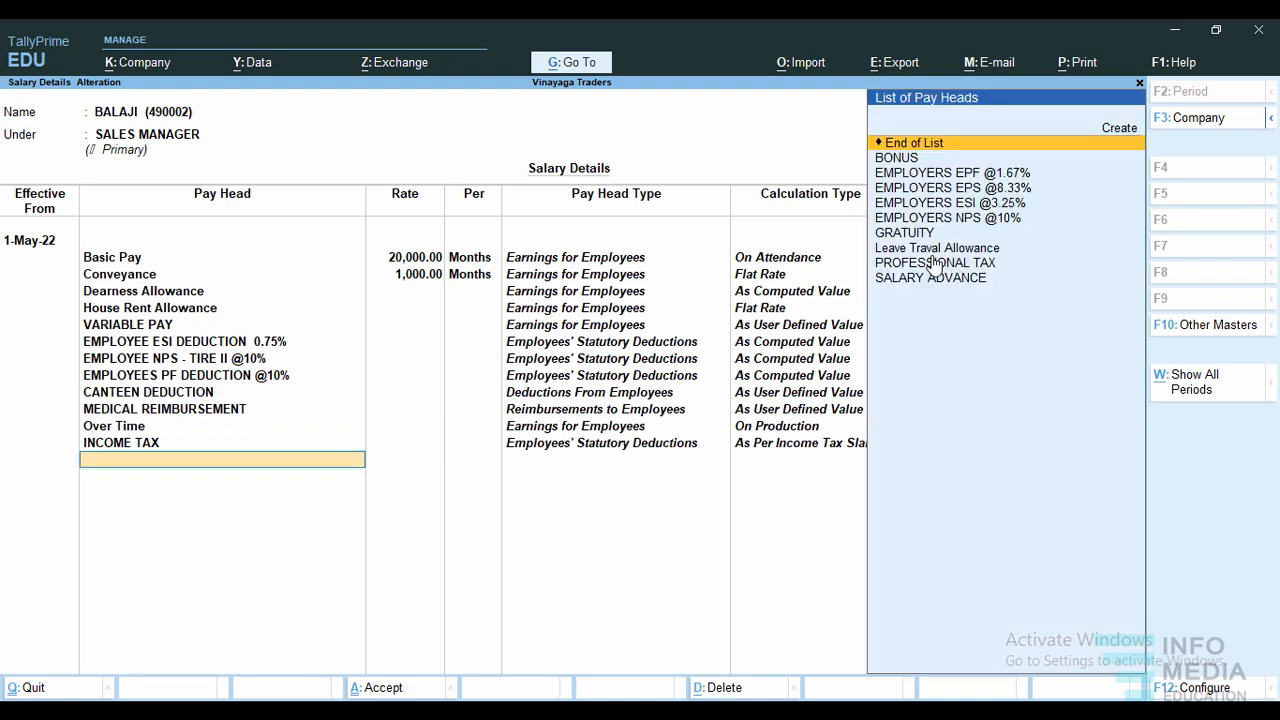
left_click(896, 160)
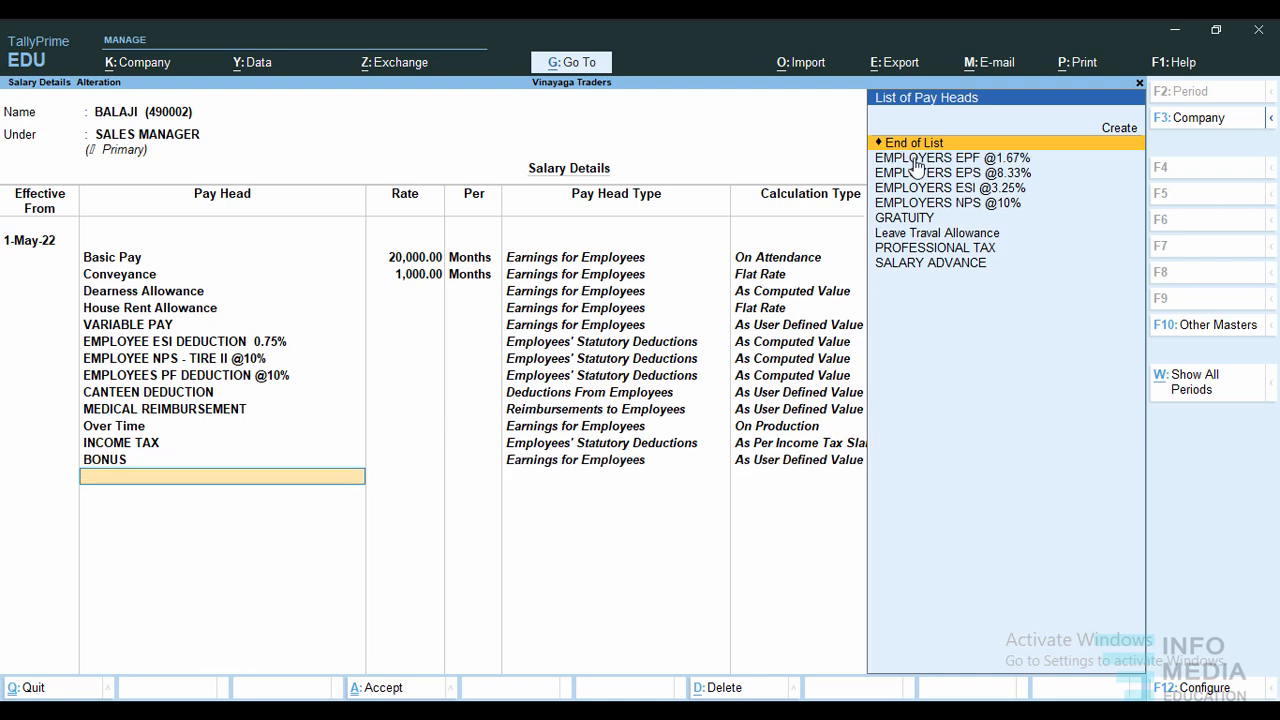
left_click(912, 220)
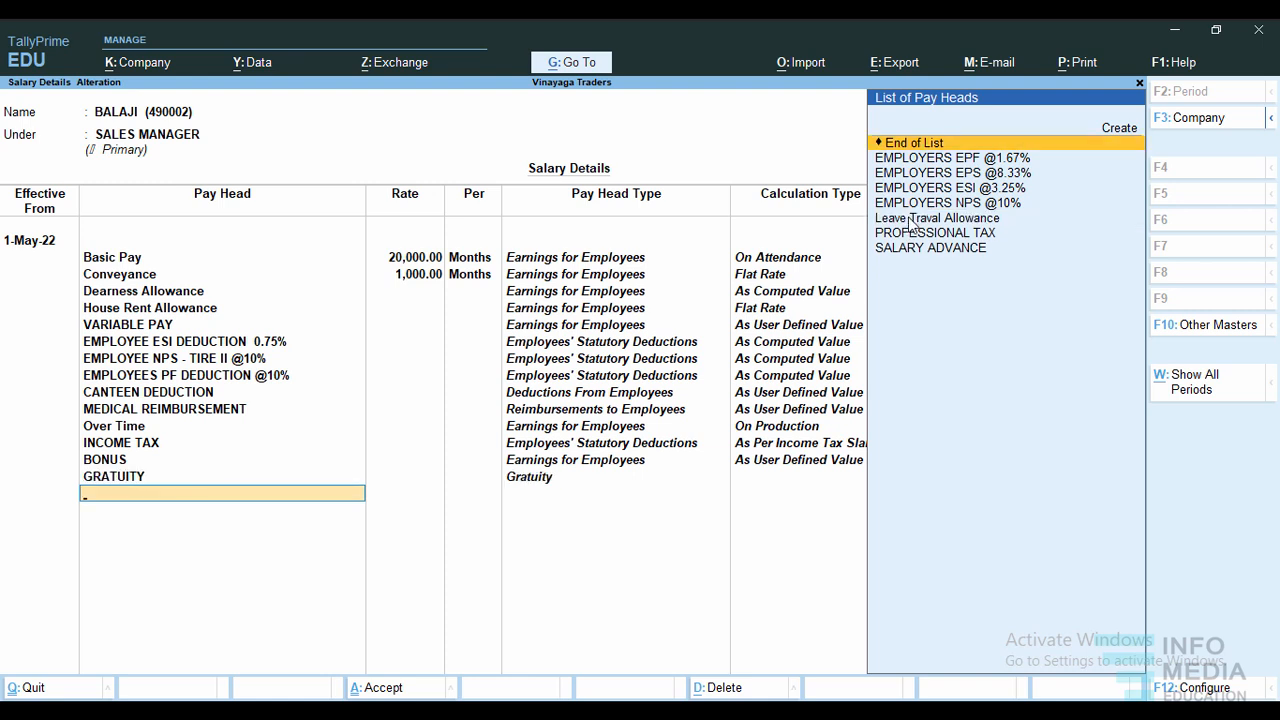
left_click(912, 220)
left_click(959, 161)
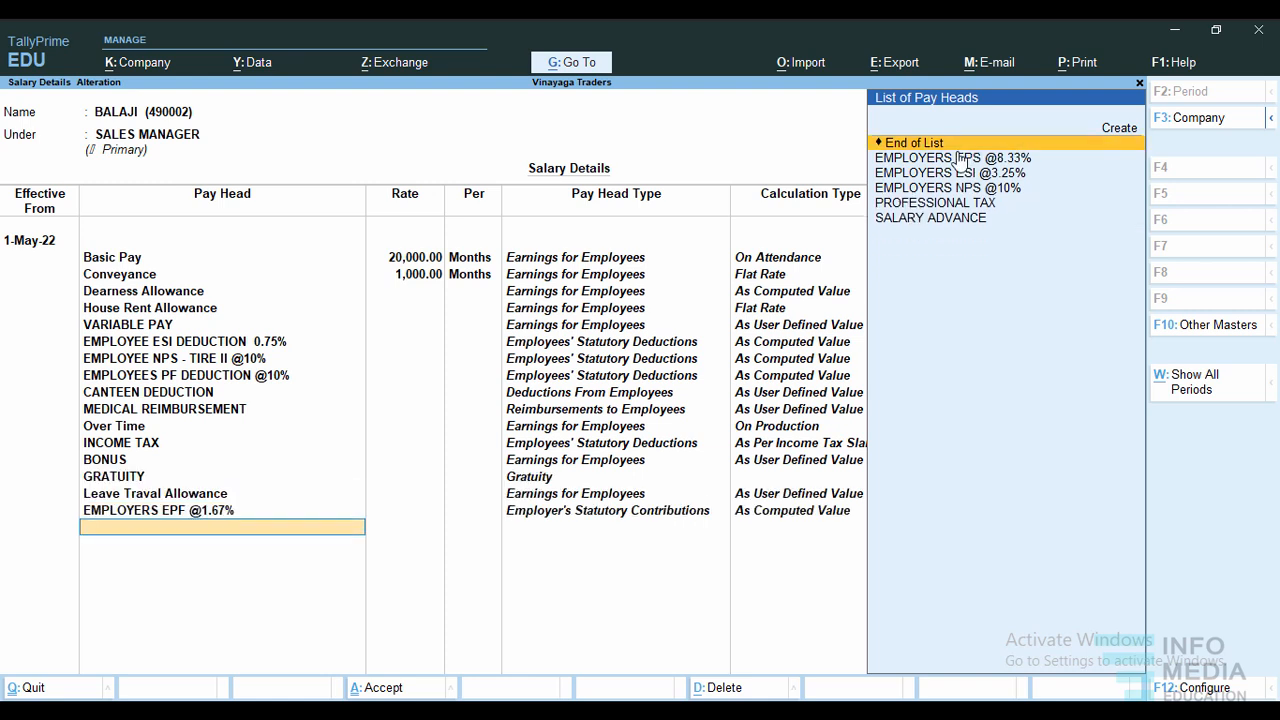
left_click(960, 163)
left_click(958, 160)
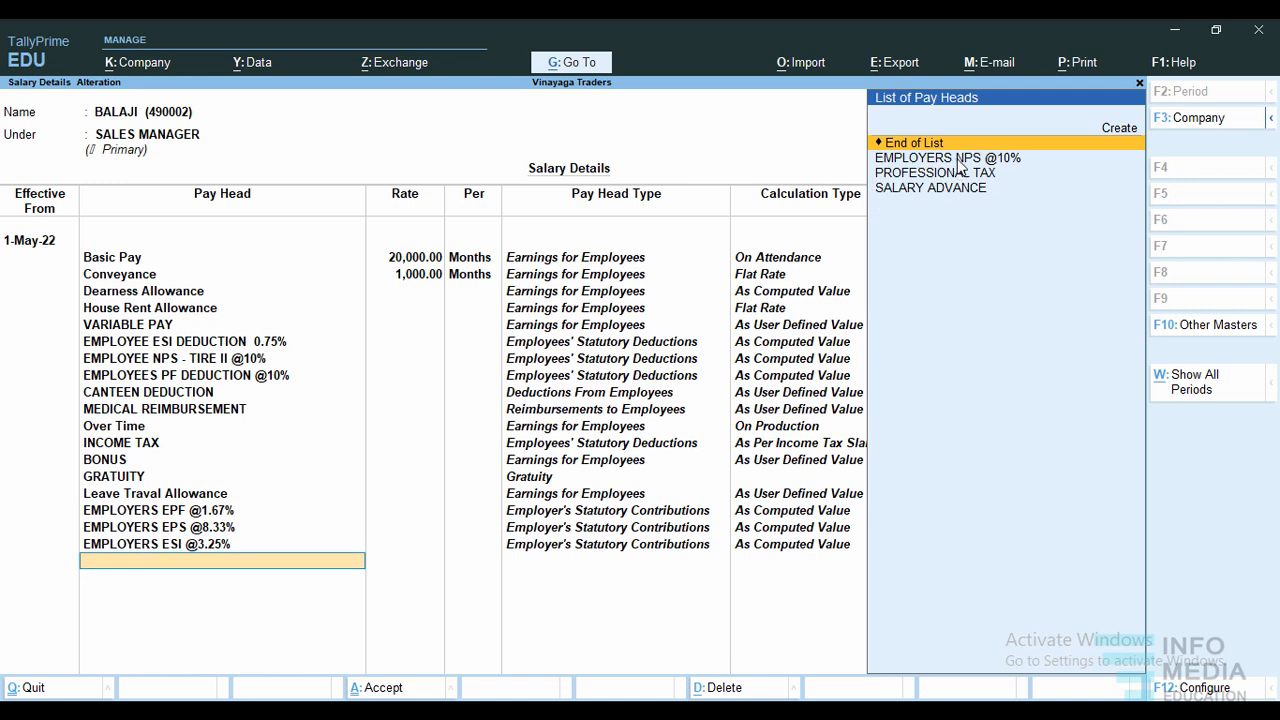
left_click(958, 160)
- Add PROFESSIONAL TAX and SALARY ADVANCE, end the pay head list and save the SALES MANAGER employee's salary details
left_click(958, 160)
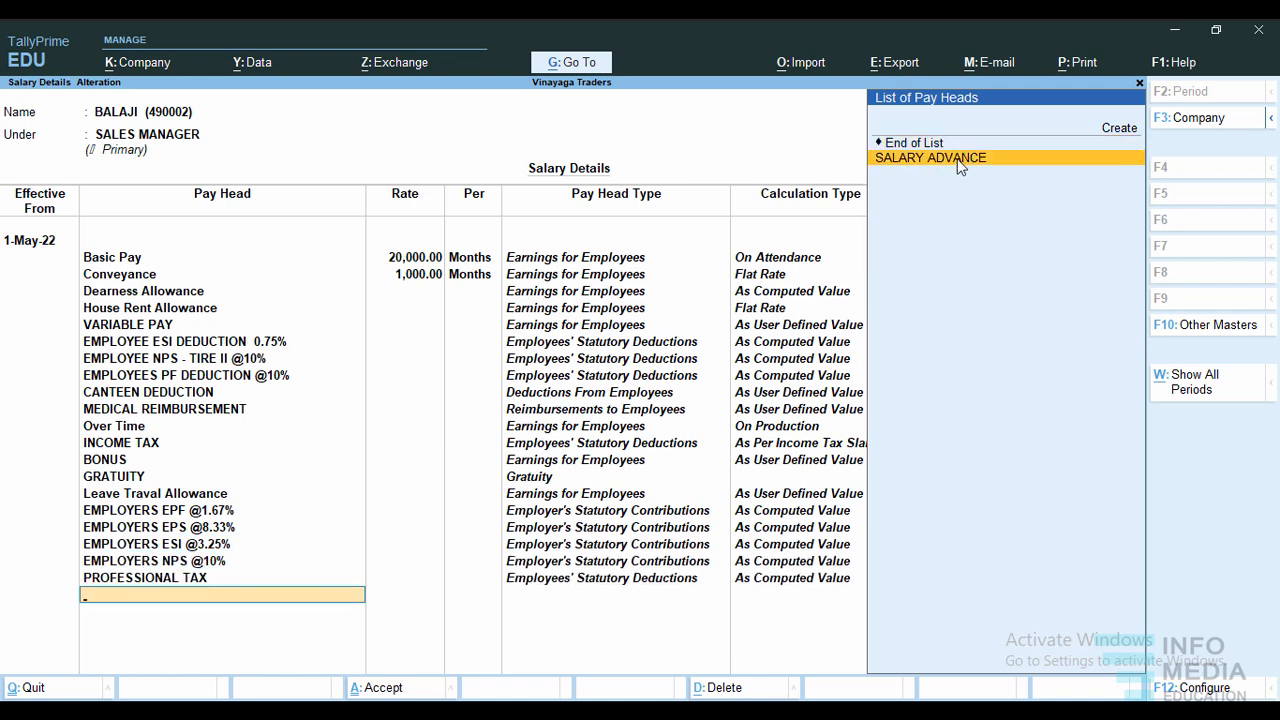
left_click(959, 161)
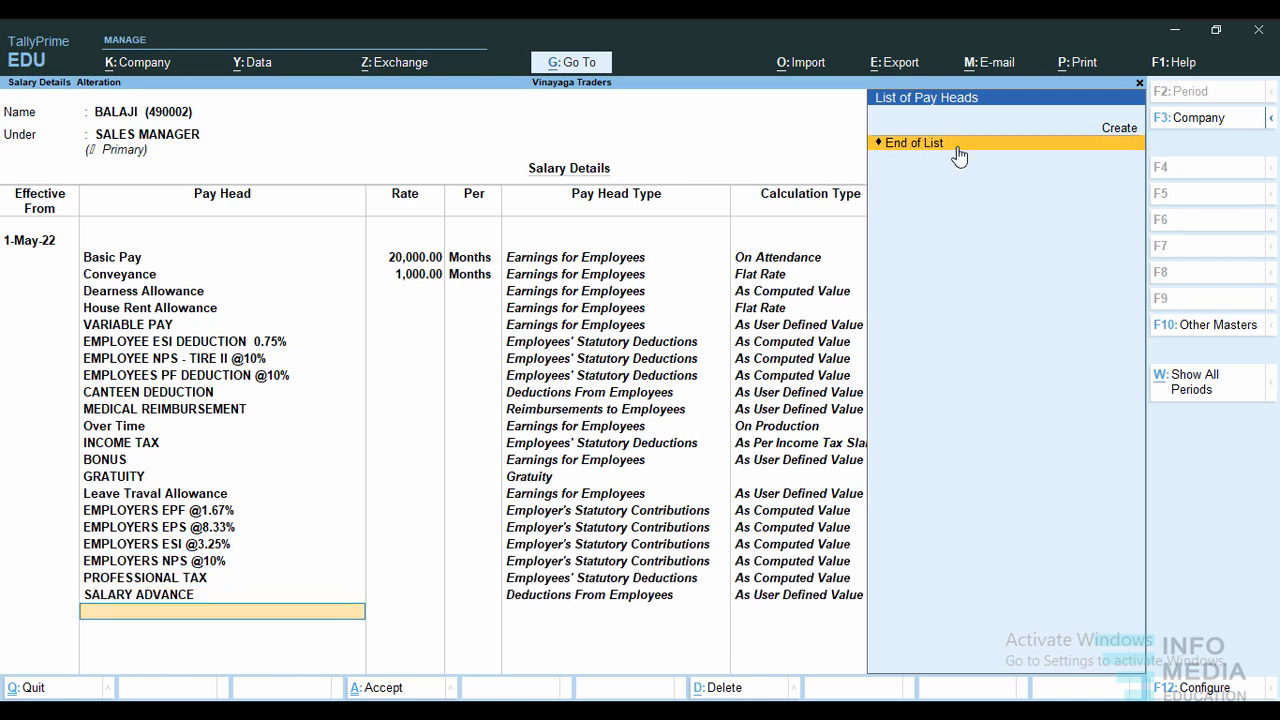
left_click(958, 160)
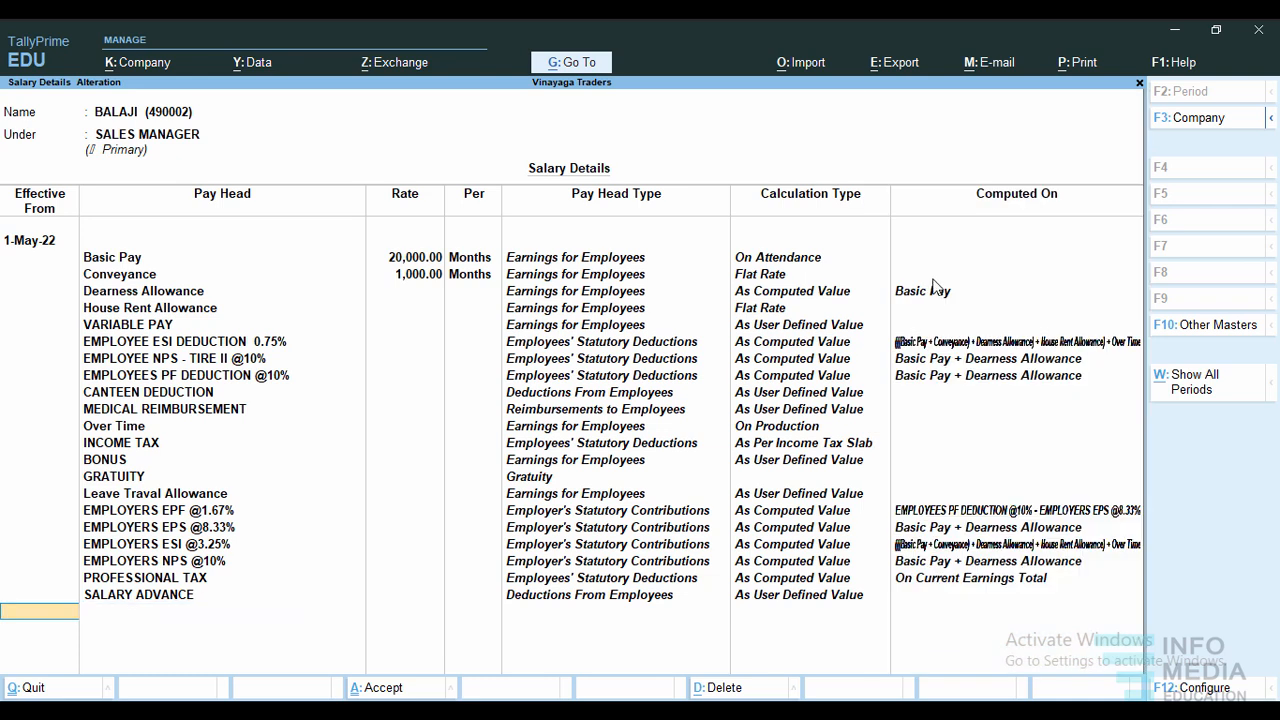
key("Return")
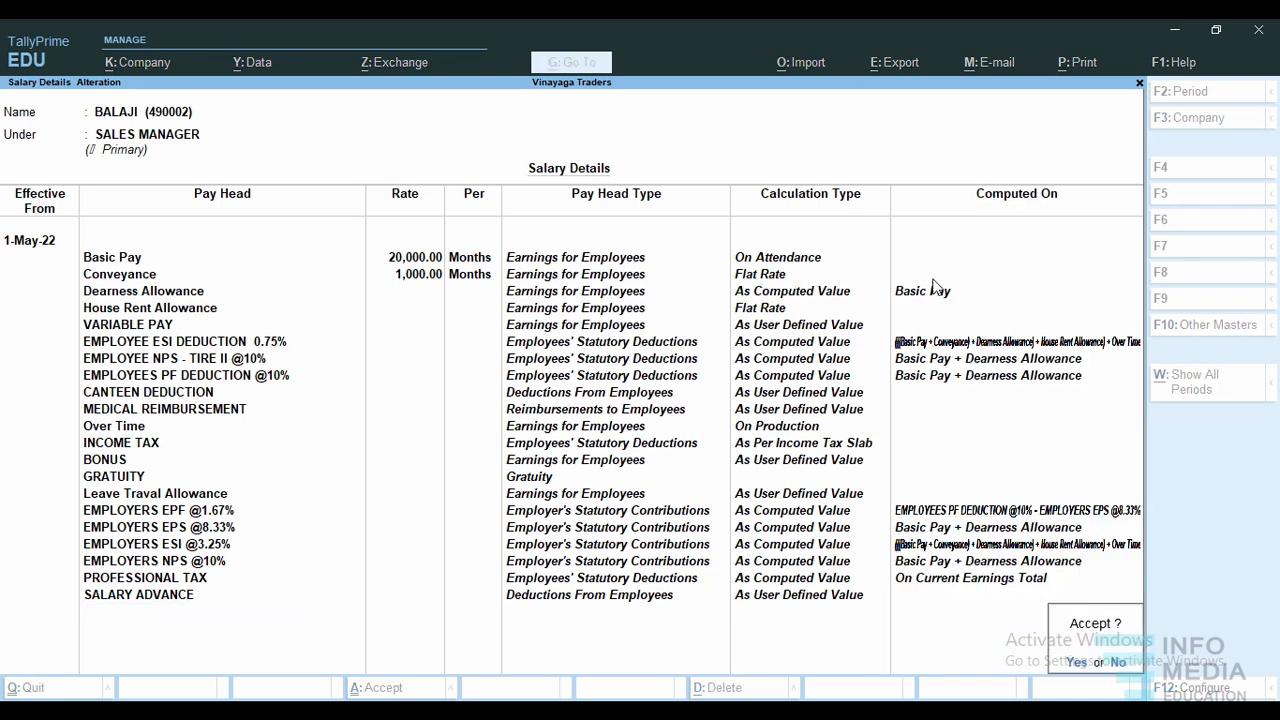
key("y")
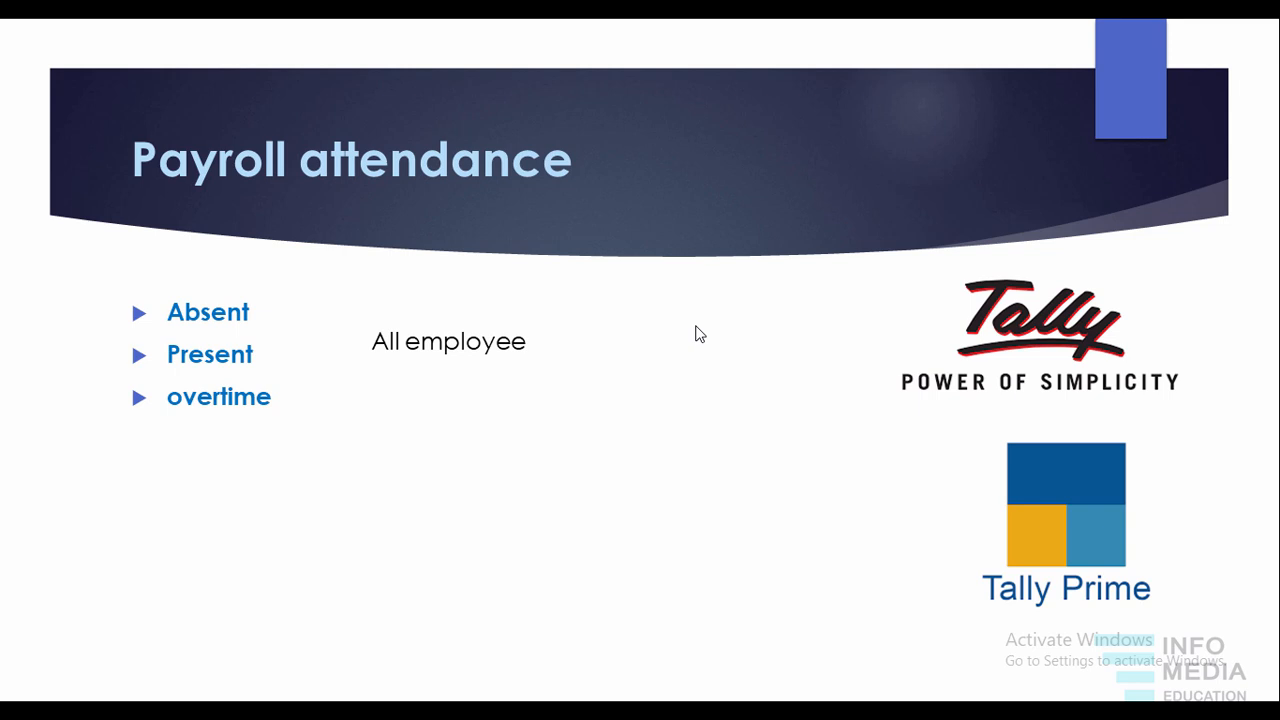
- Switch to TallyPrime and start a new Attendance payroll voucher
key("alt+Tab")
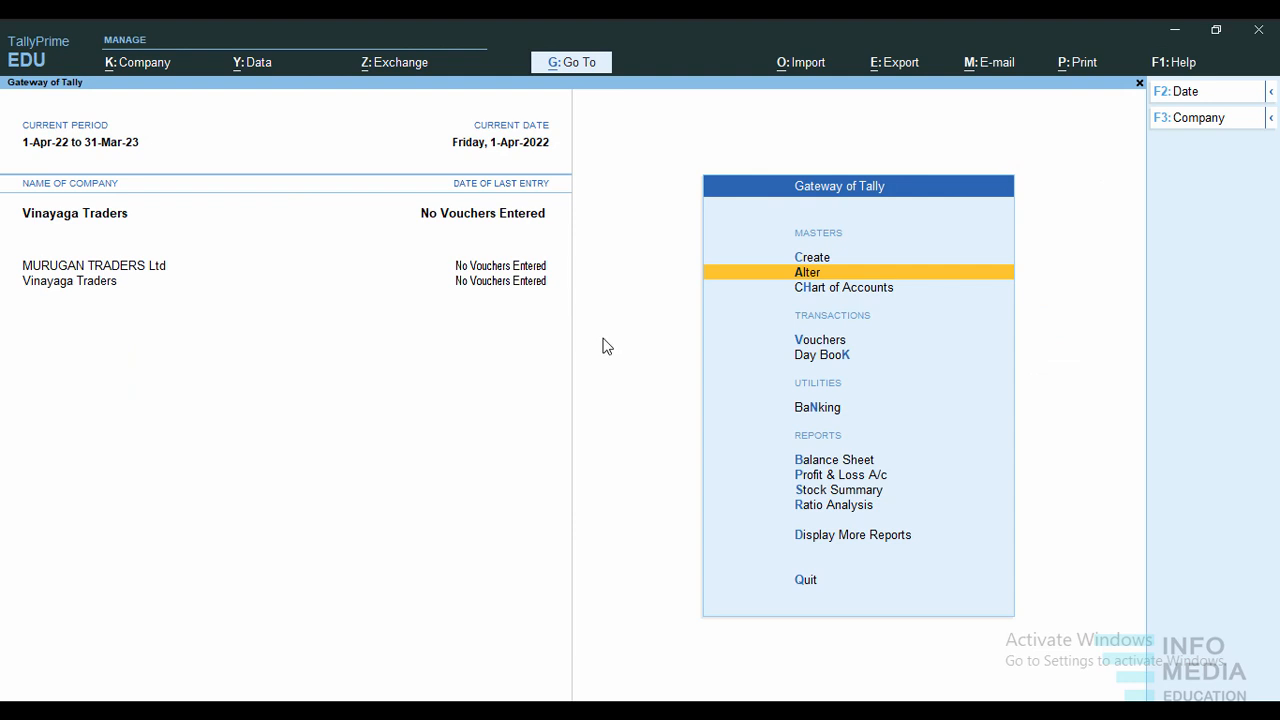
left_click(834, 342)
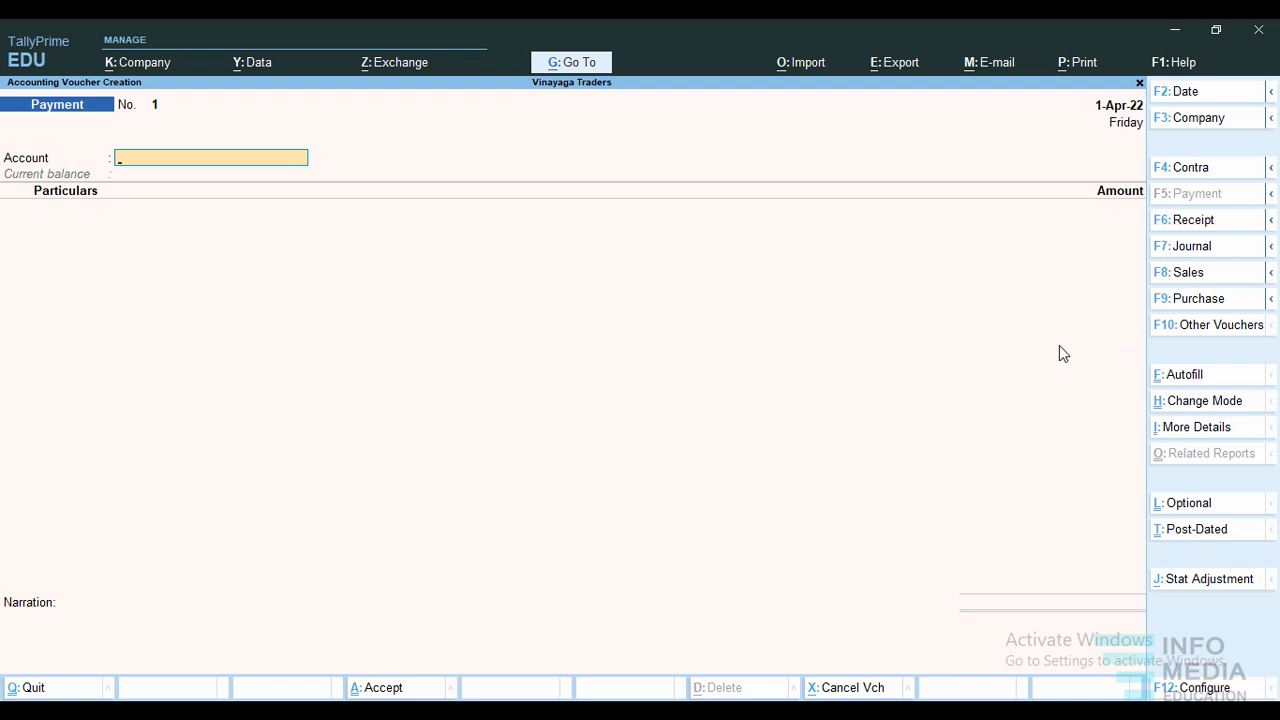
left_click(1190, 332)
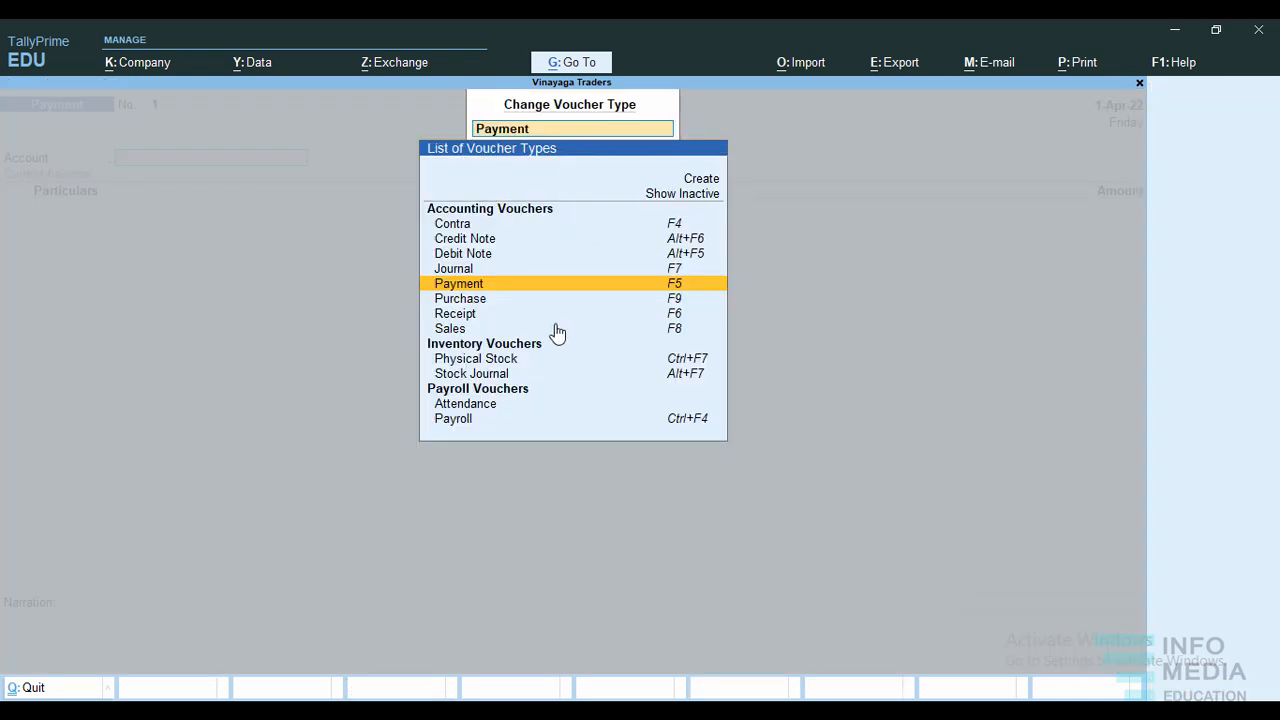
left_click(486, 404)
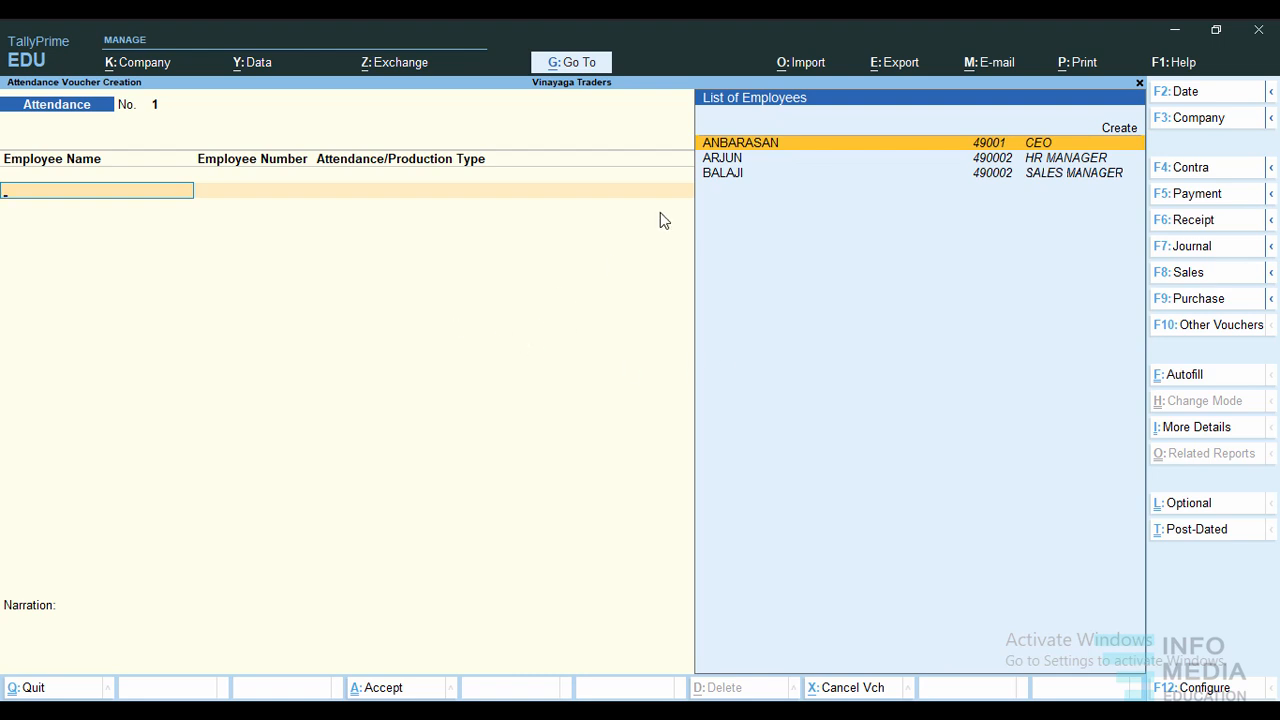
- Record 1 day ABSENT and 30 days PRESENT for the CEO employee in the attendance voucher
left_click(769, 146)
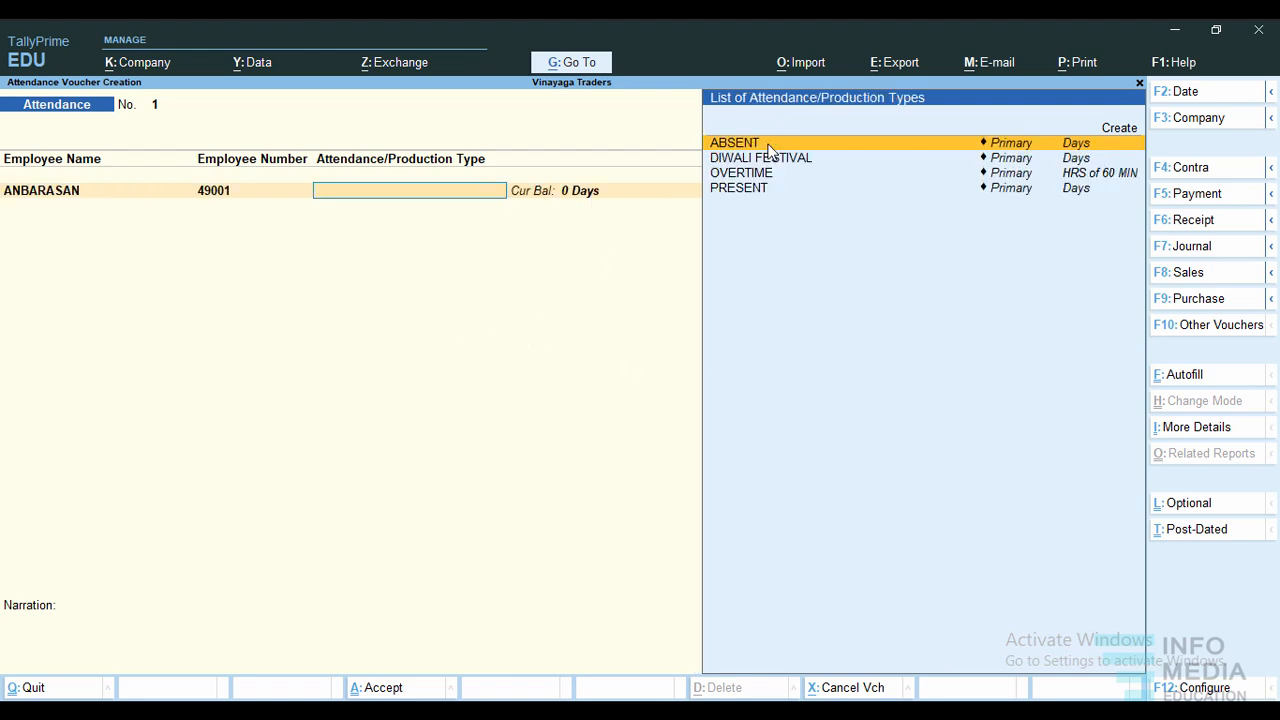
left_click(769, 146)
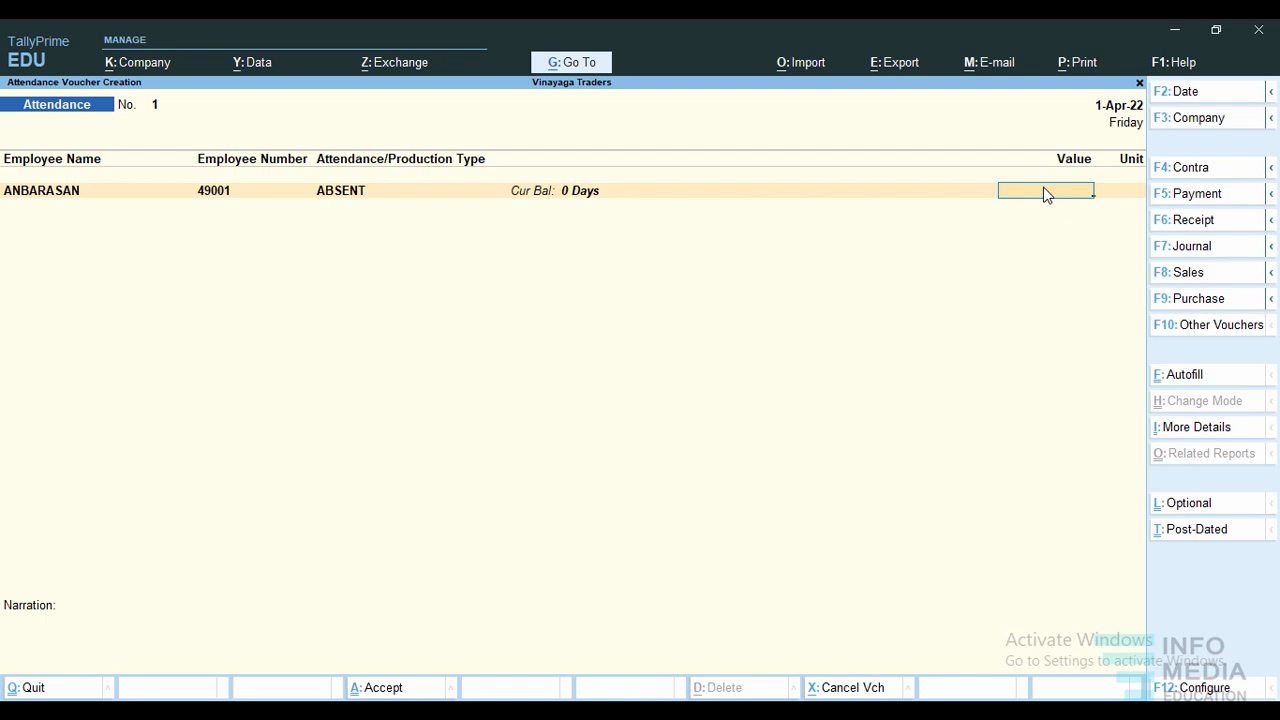
key("Return")
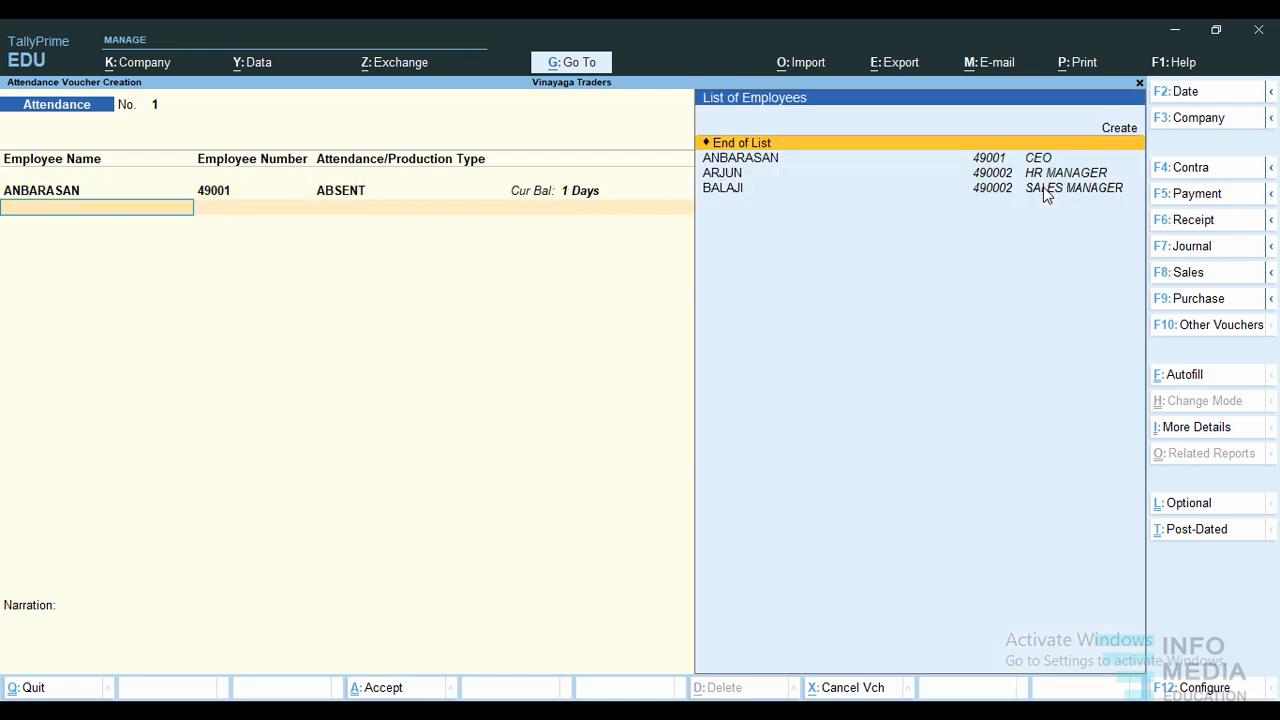
left_click(760, 160)
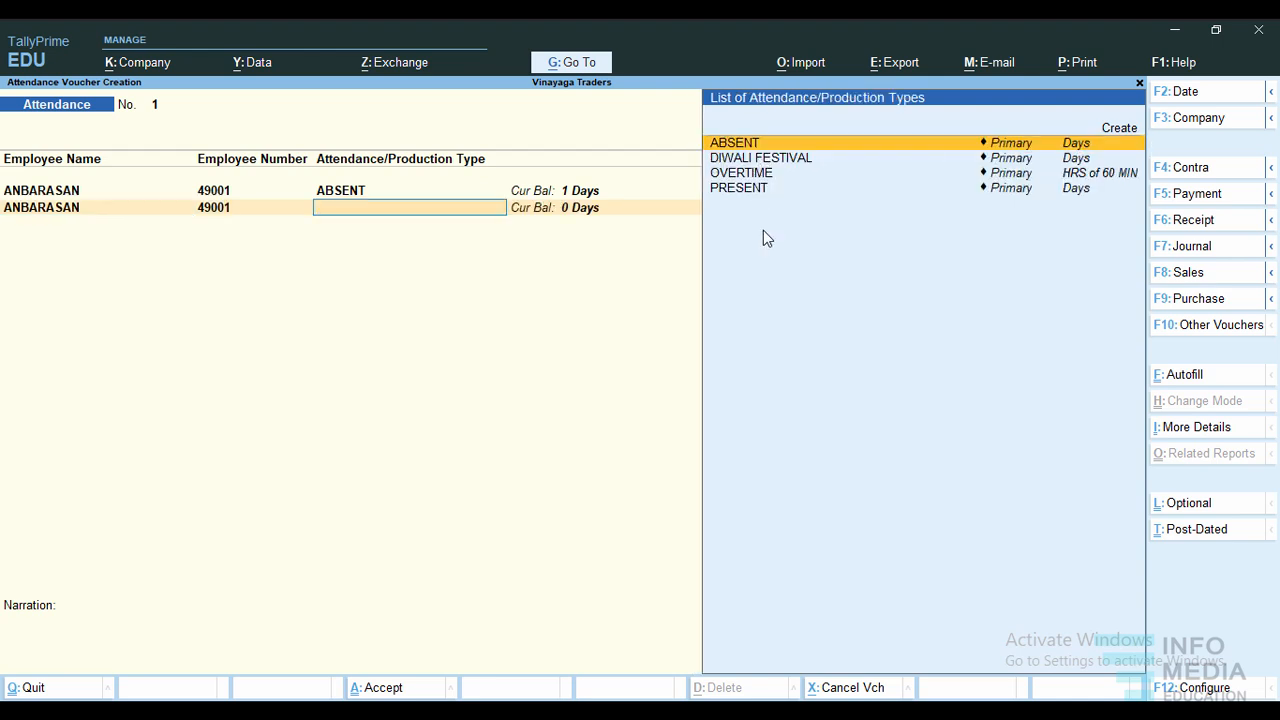
left_click(748, 187)
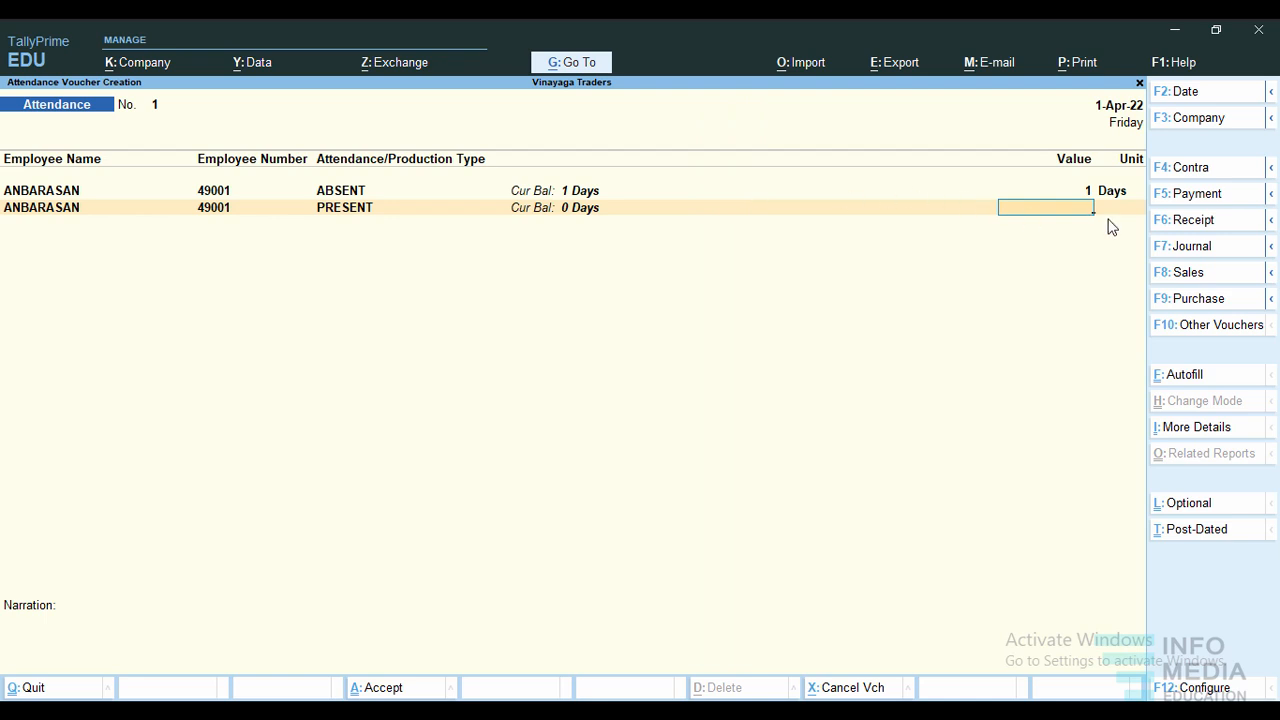
type("30")
key("Return")
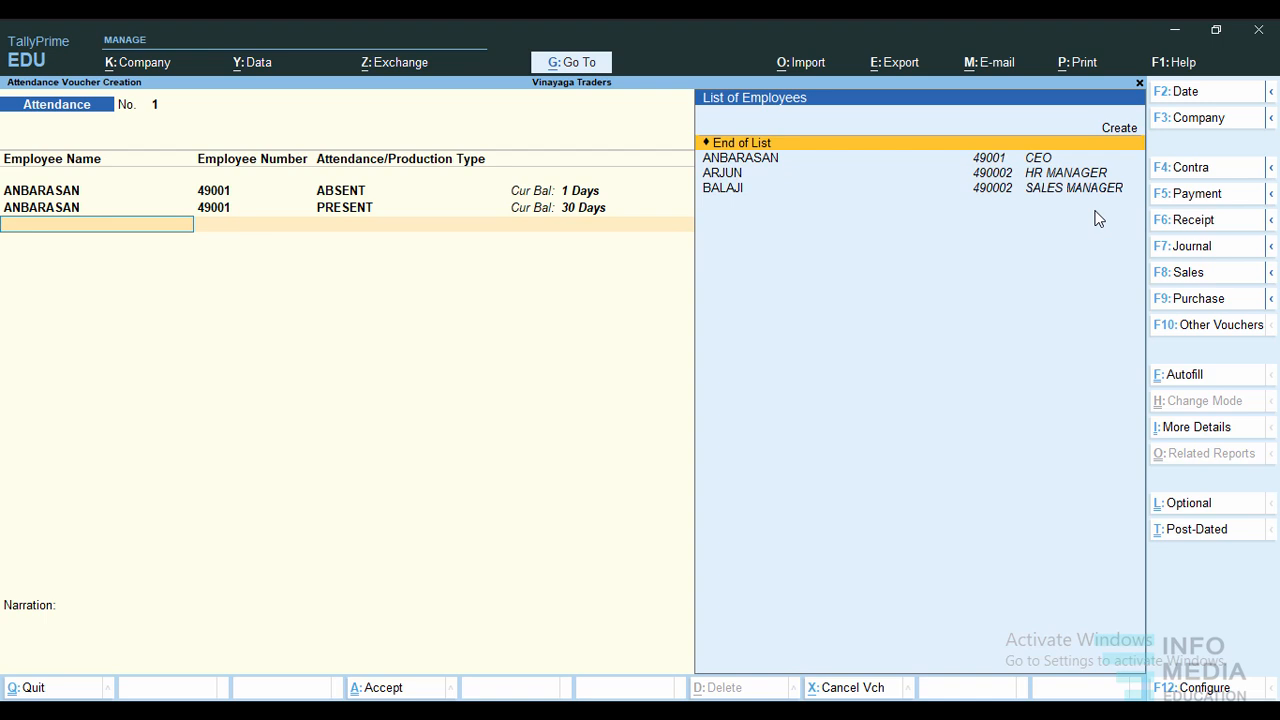
- Add an OVERTIME entry of 30 HRS for the CEO employee
left_click(772, 159)
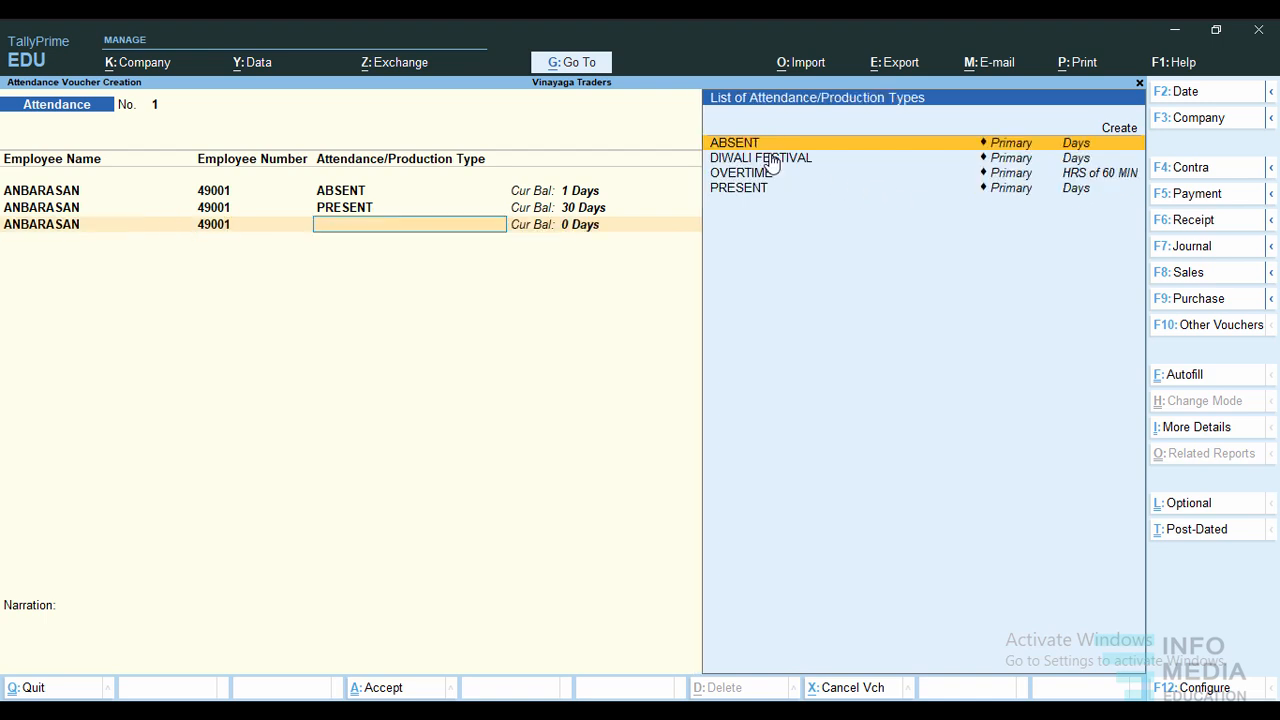
left_click(741, 173)
type("30")
key("Return")
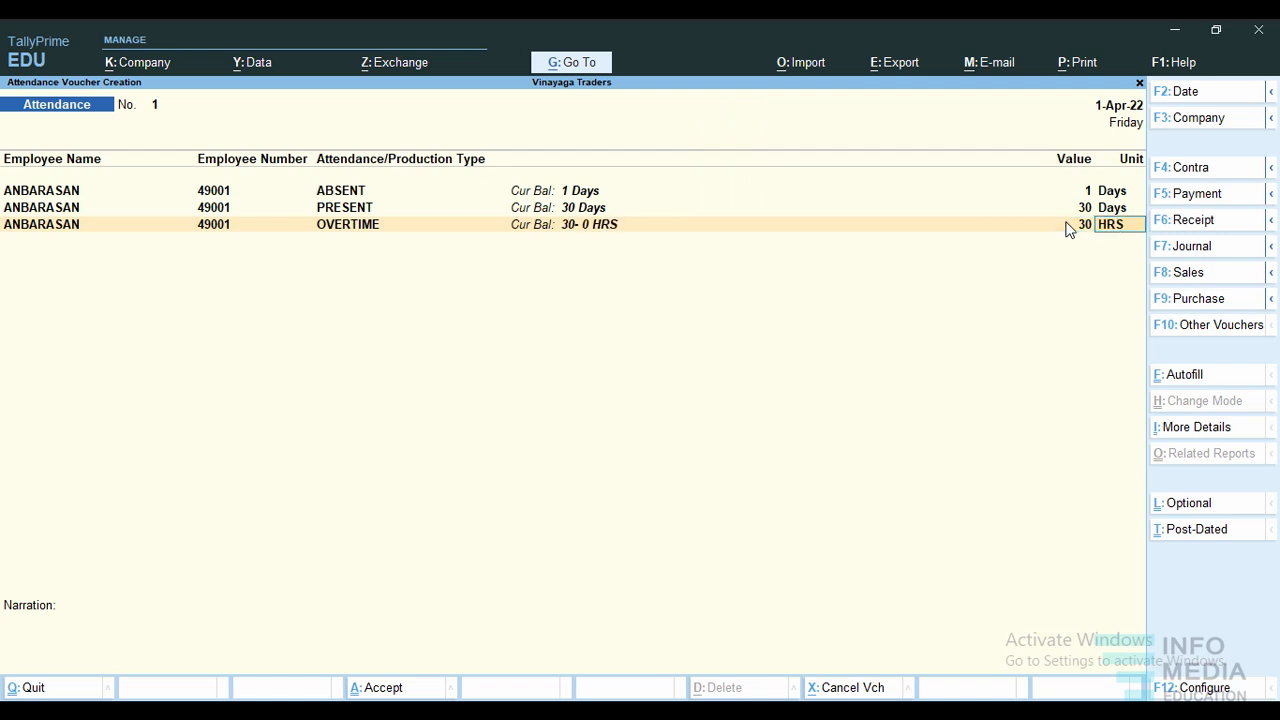
key("Return")
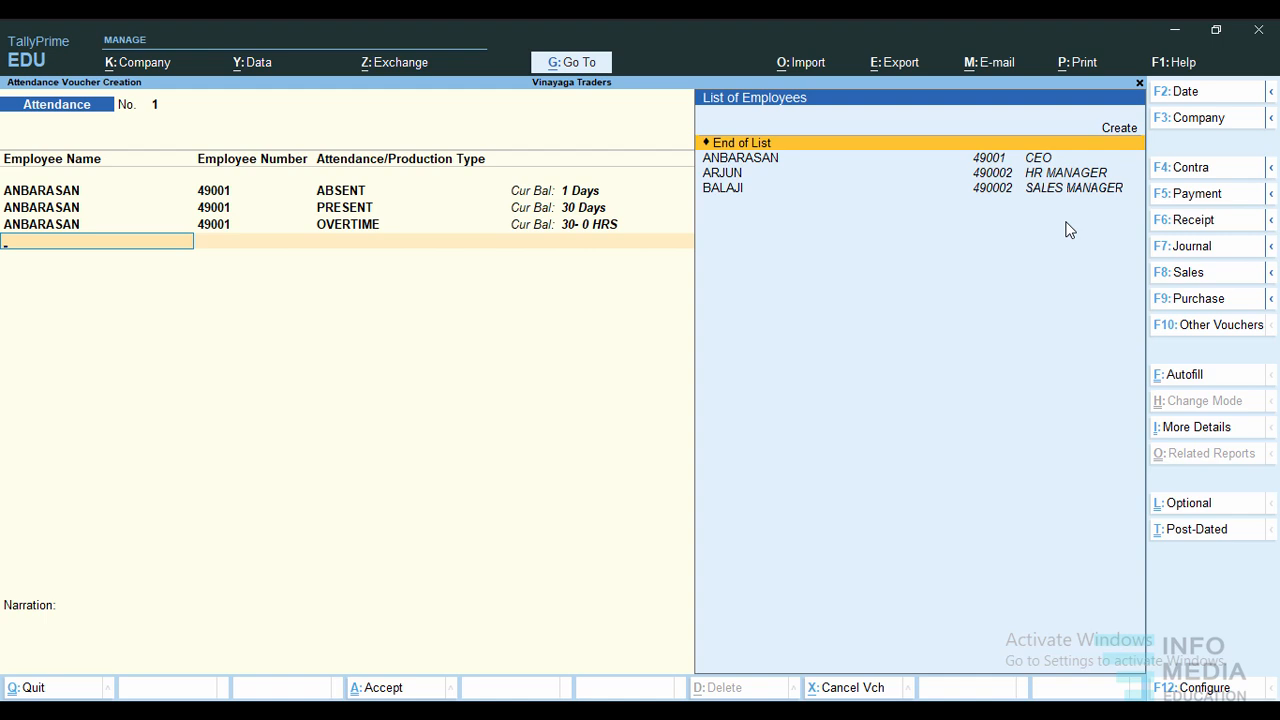
- Record 5 days ABSENT and 26 days PRESENT for the HR MANAGER employee
left_click(725, 174)
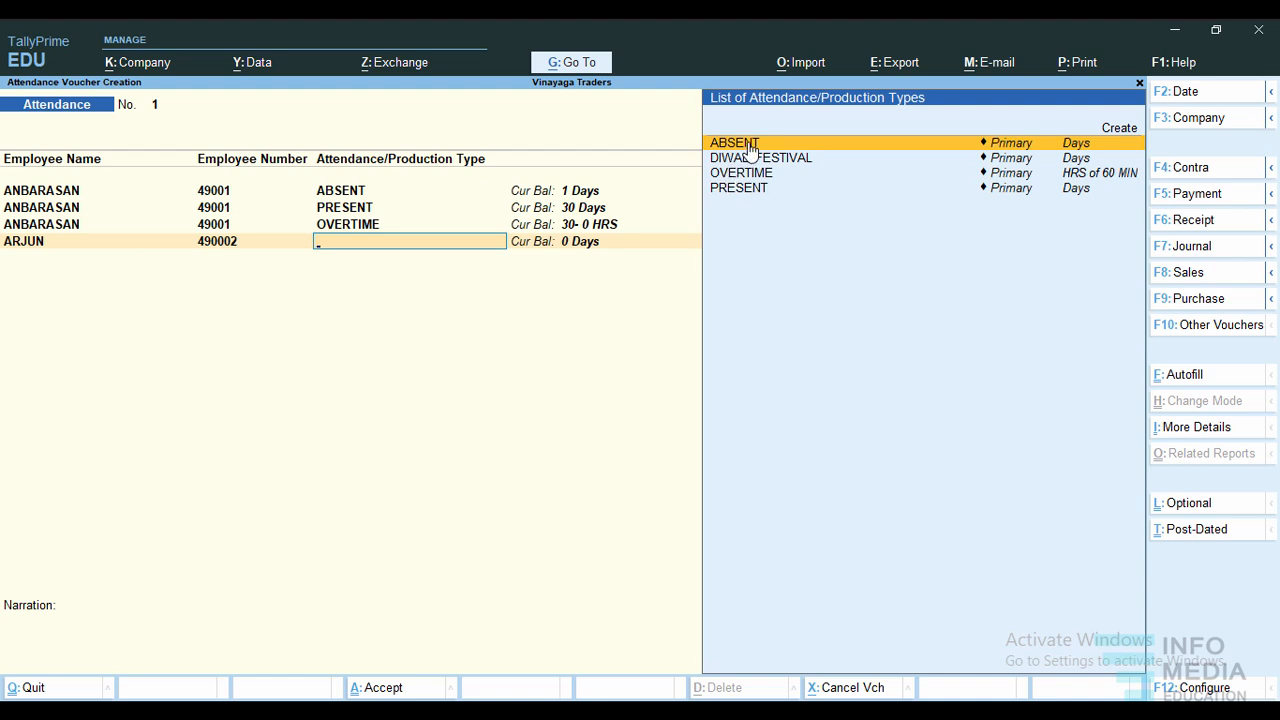
left_click(746, 150)
type("5")
key("Return")
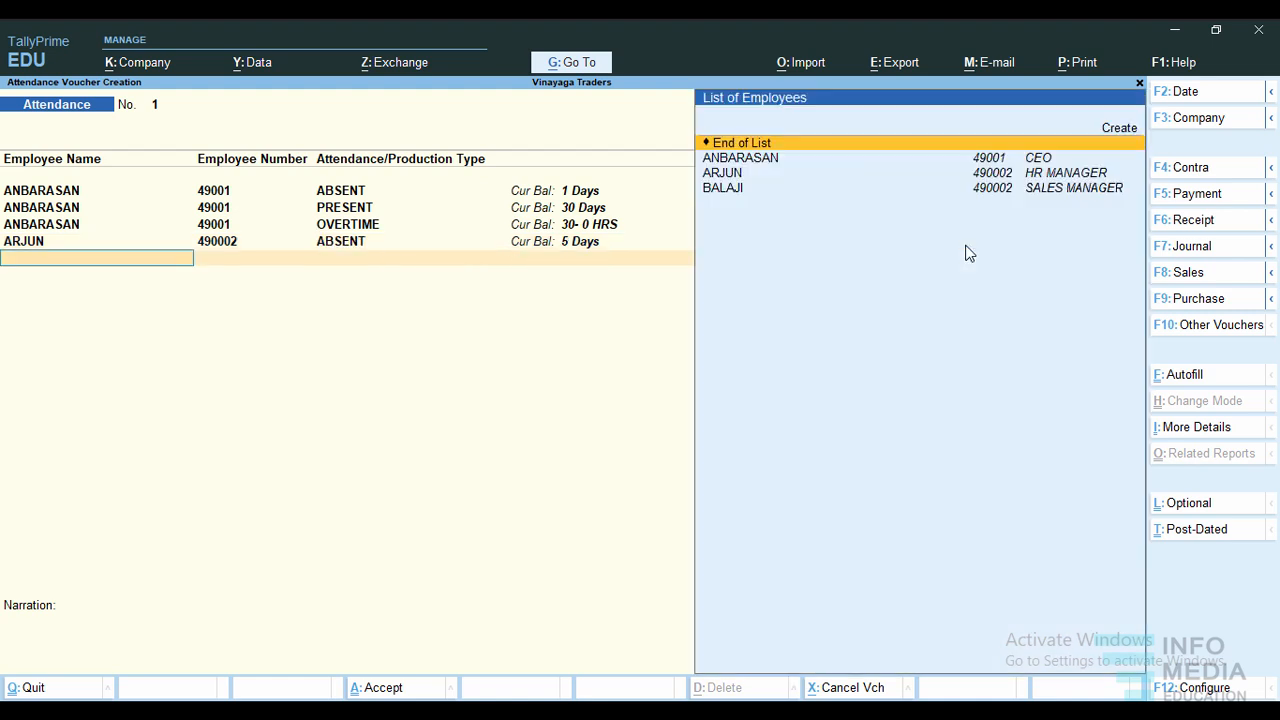
left_click(742, 178)
type("26")
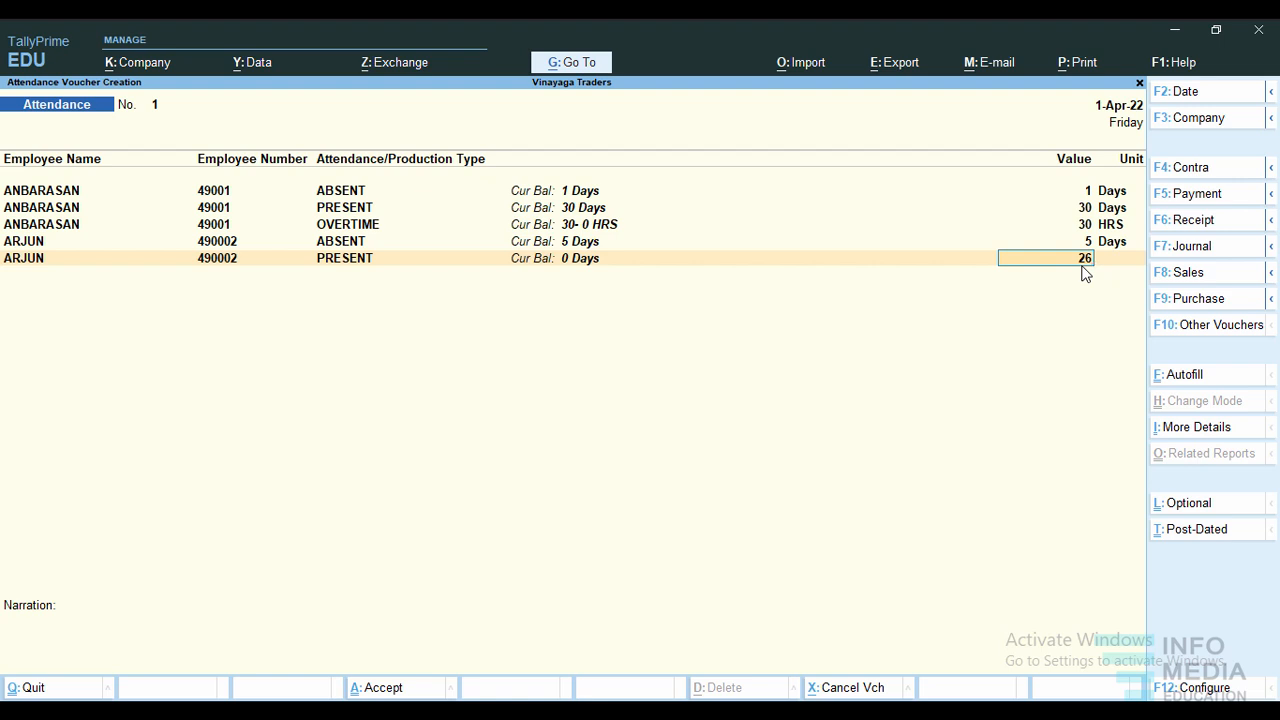
key("Return")
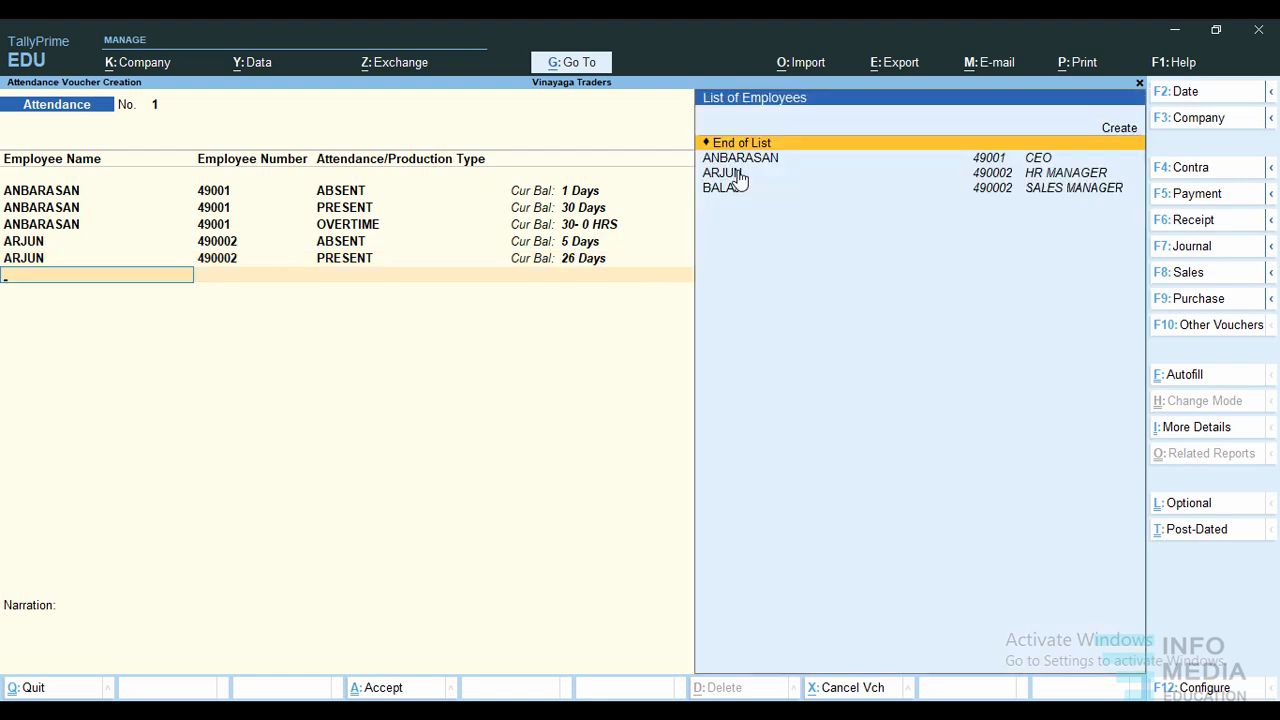
- Add an OVERTIME entry of 20 HRS for the HR MANAGER employee
left_click(737, 175)
left_click(733, 171)
type("20")
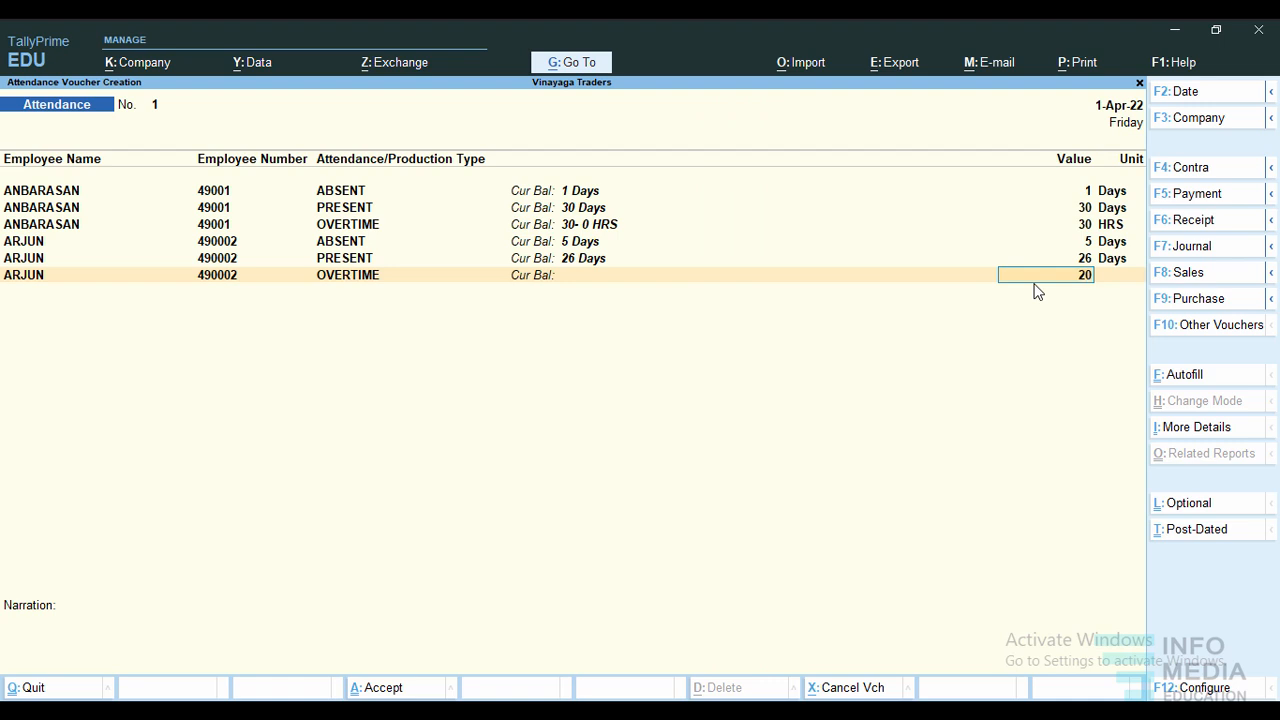
key("Return")
key("Return")
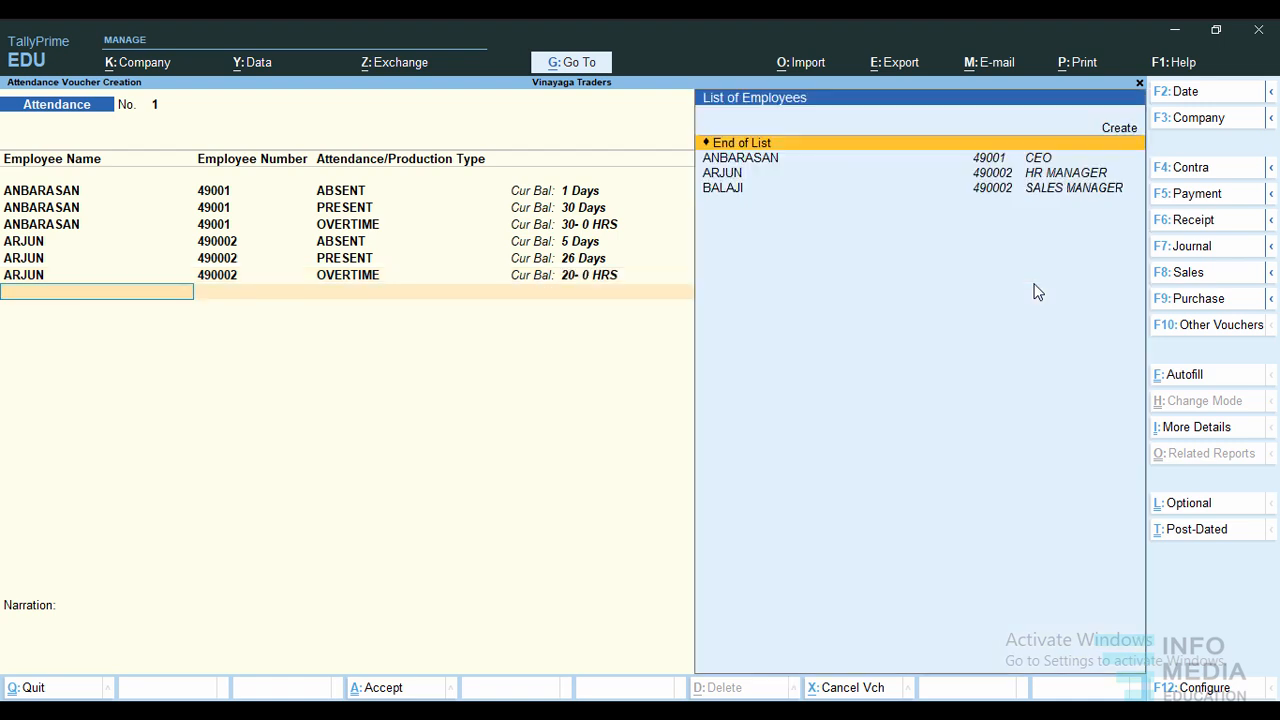
- Record 1 day ABSENT and 30 days PRESENT for the SALES MANAGER employee
left_click(718, 192)
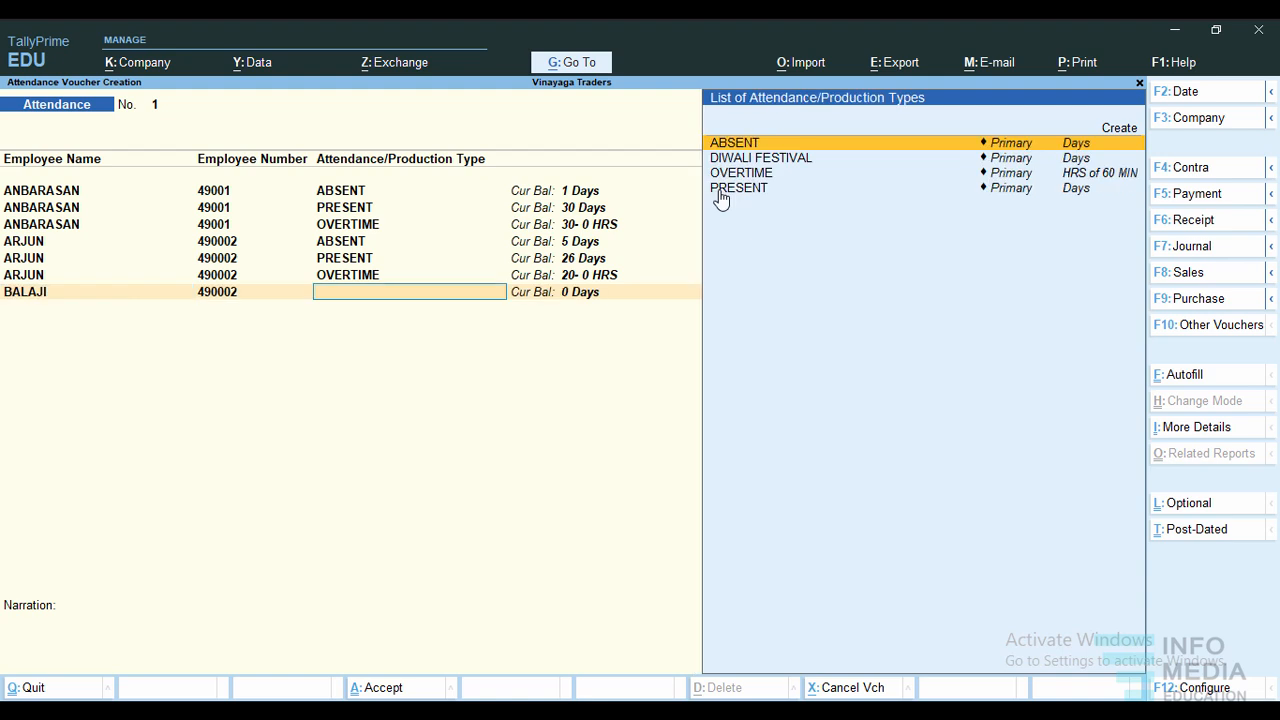
left_click(763, 143)
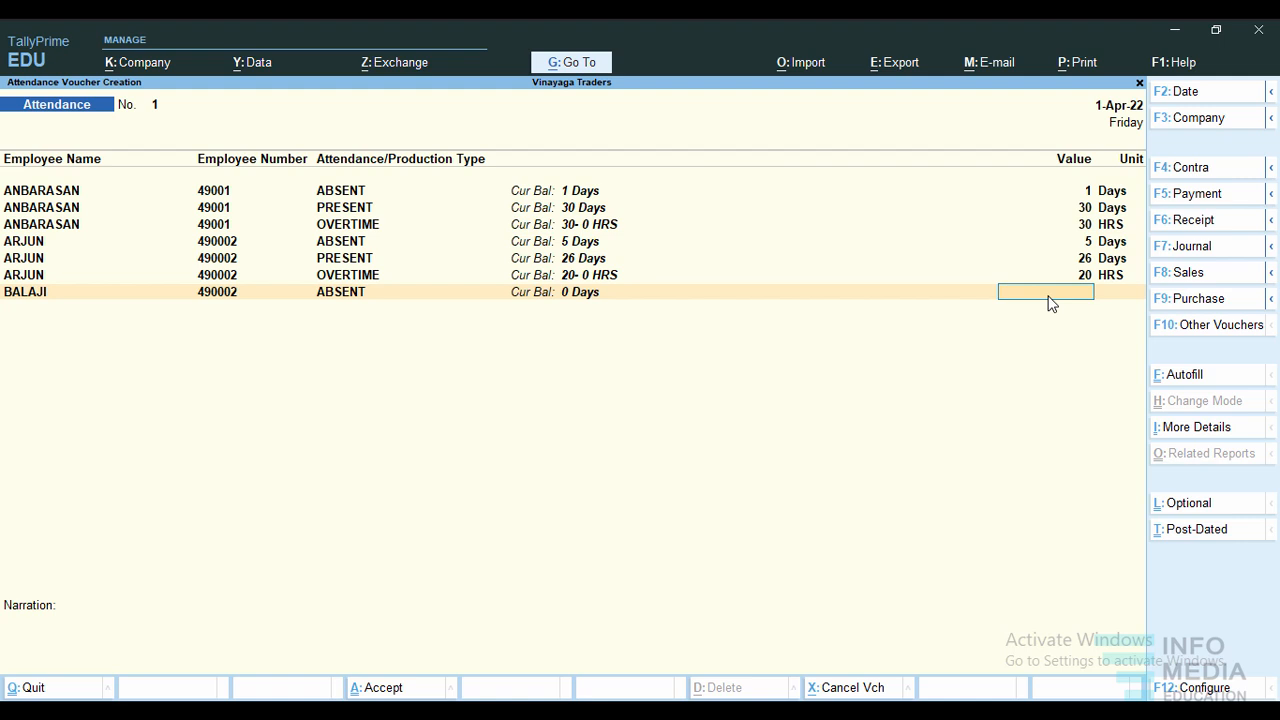
type("1")
key("Return")
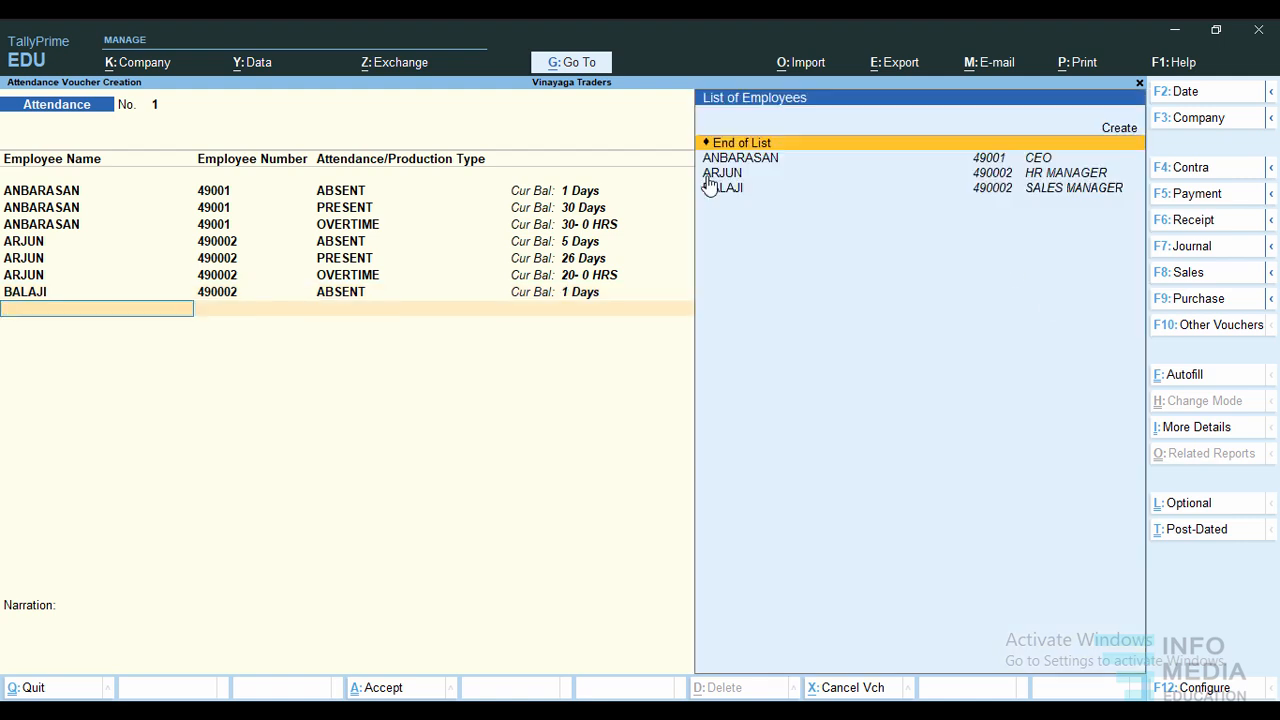
left_click(734, 198)
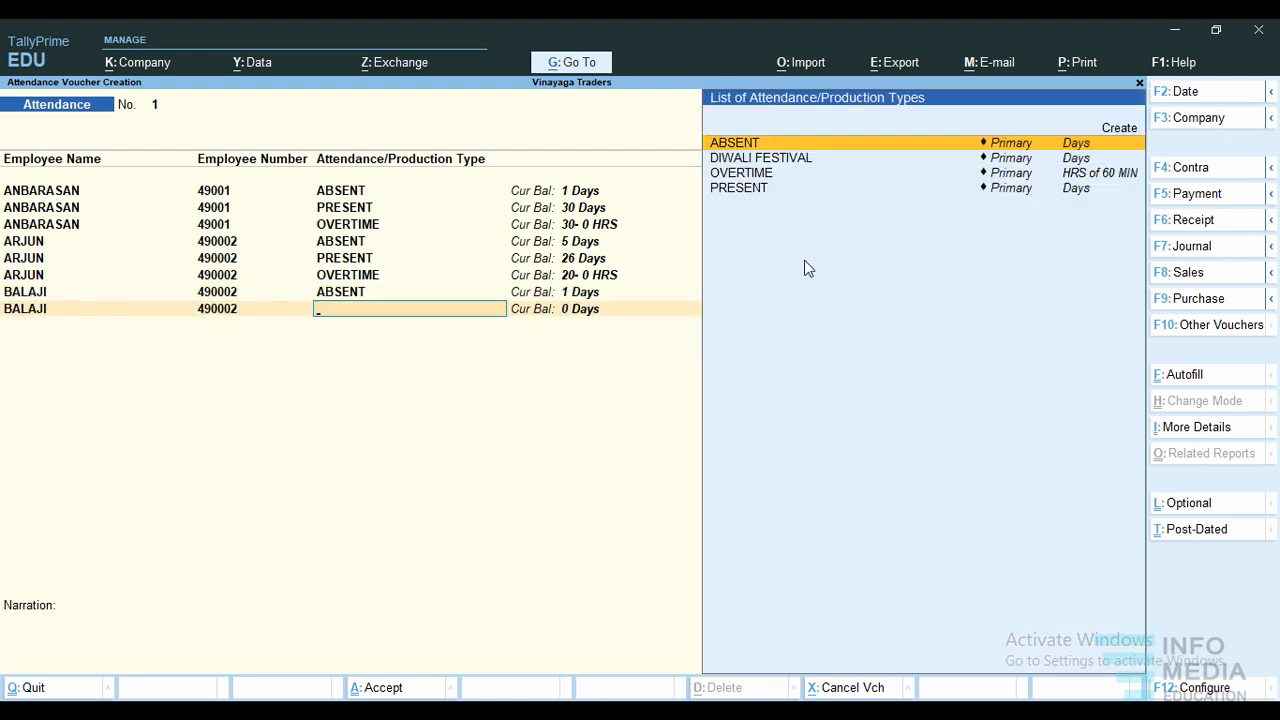
left_click(751, 188)
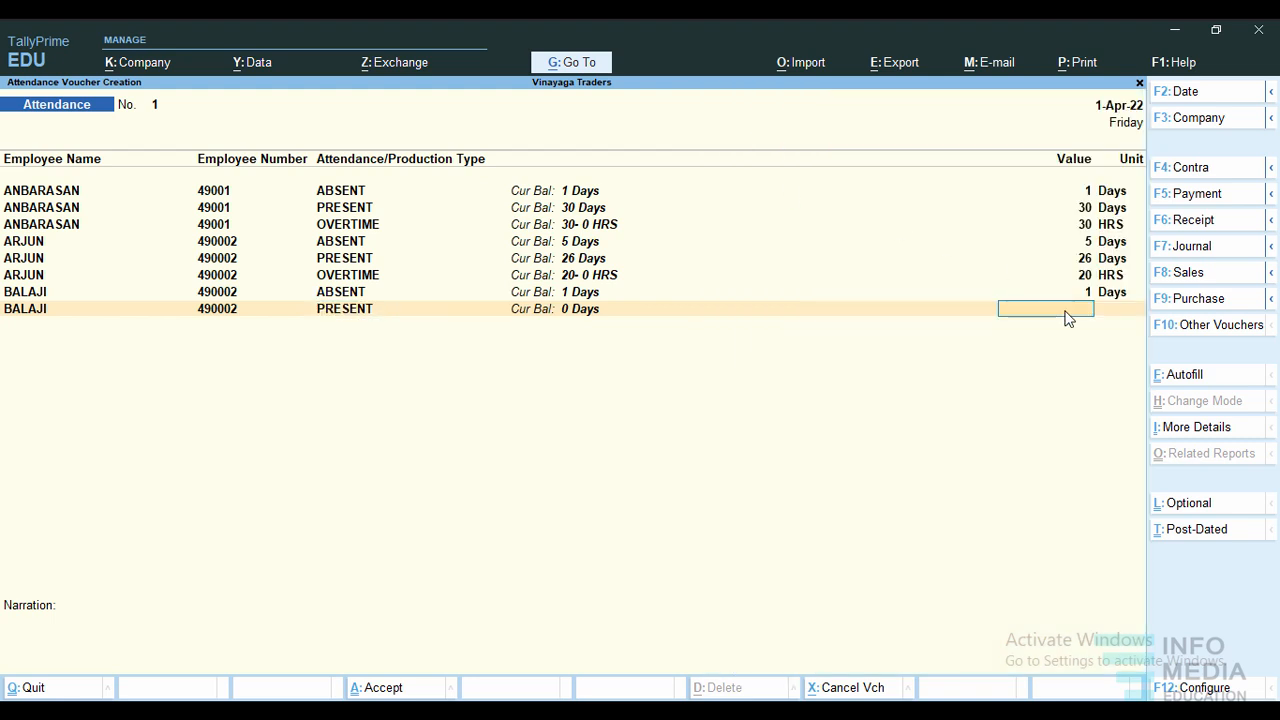
type("30")
key("Return")
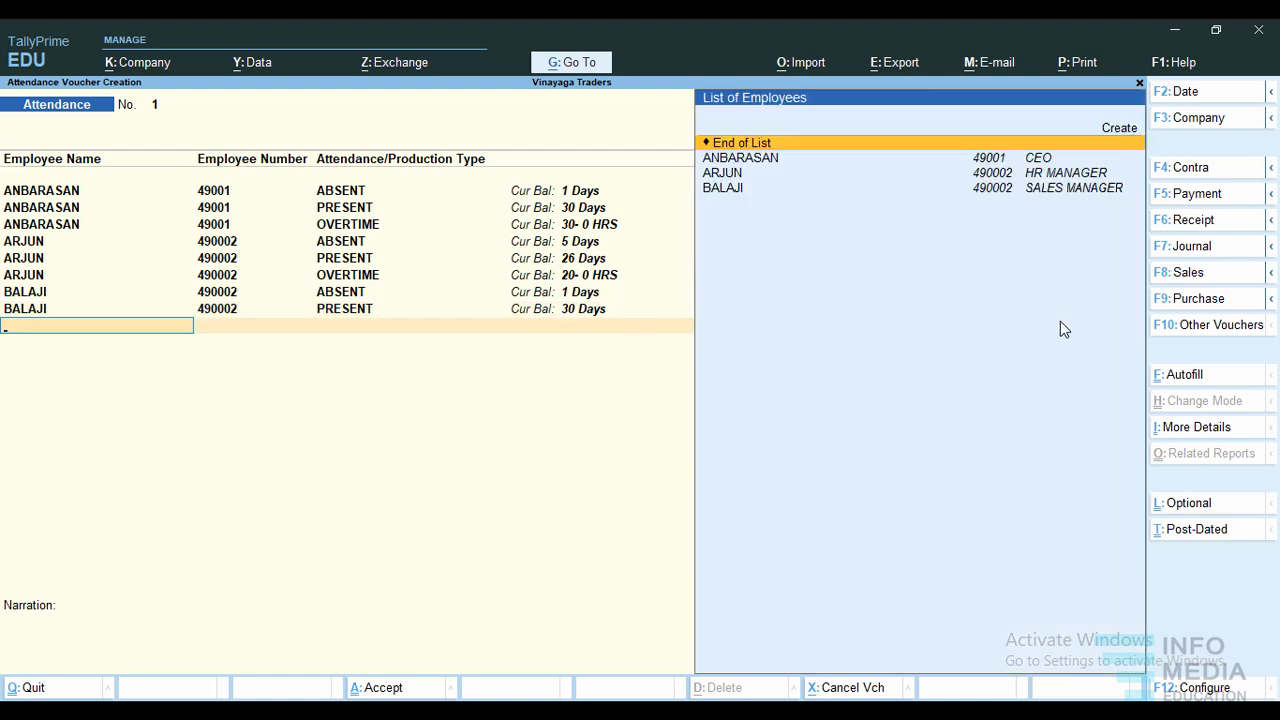
- Add 10 HRS of OVERTIME for the SALES MANAGER employee, end the employee list and submit the voucher with a blank narration
left_click(737, 192)
left_click(749, 172)
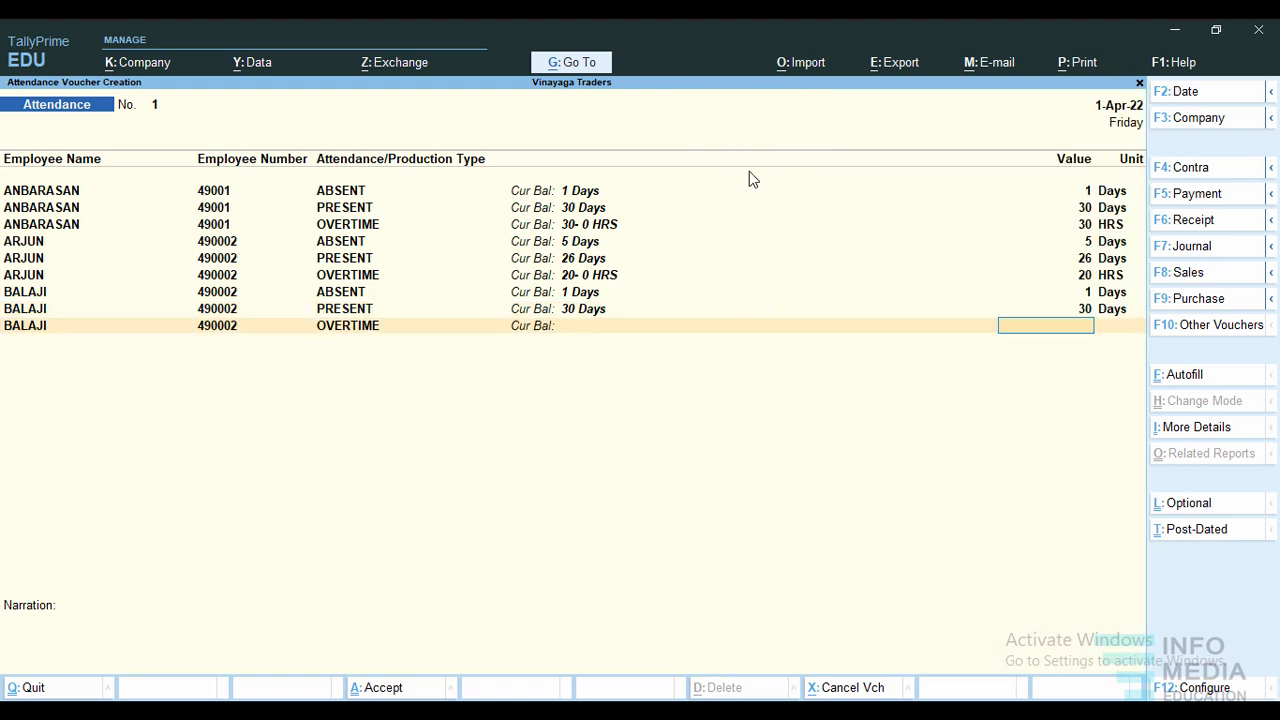
type("10")
key("Return")
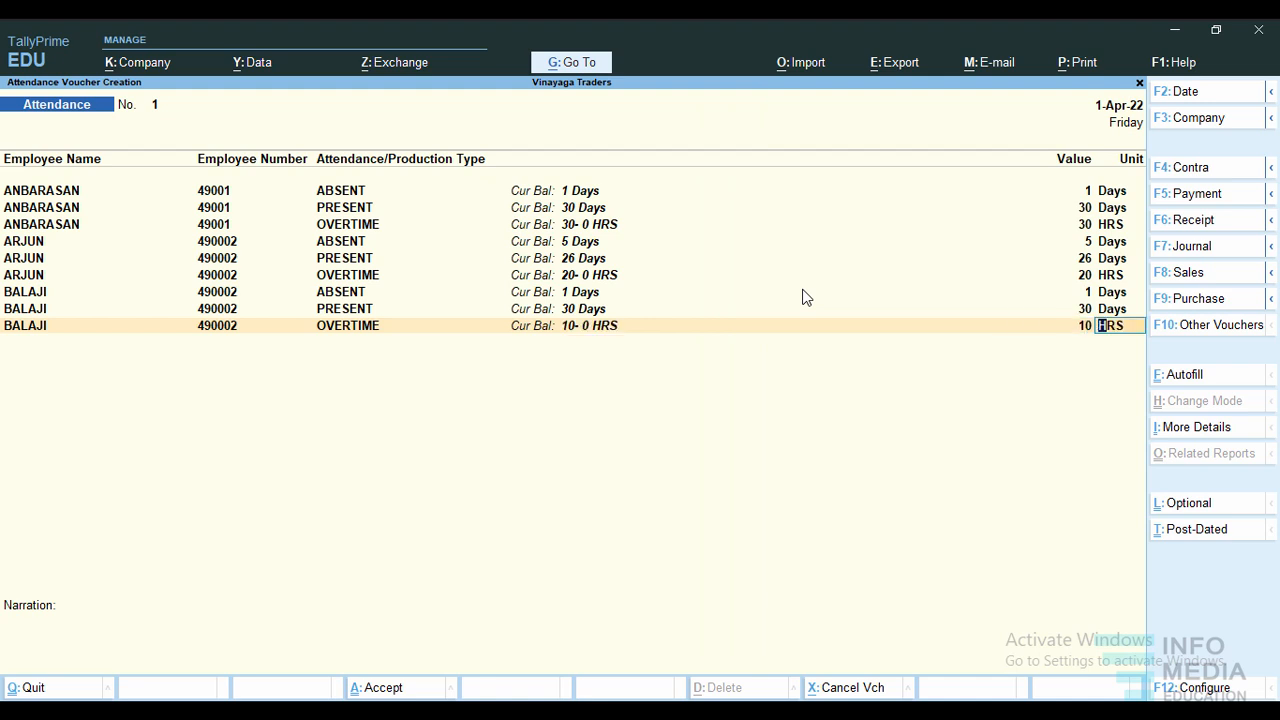
key("Return")
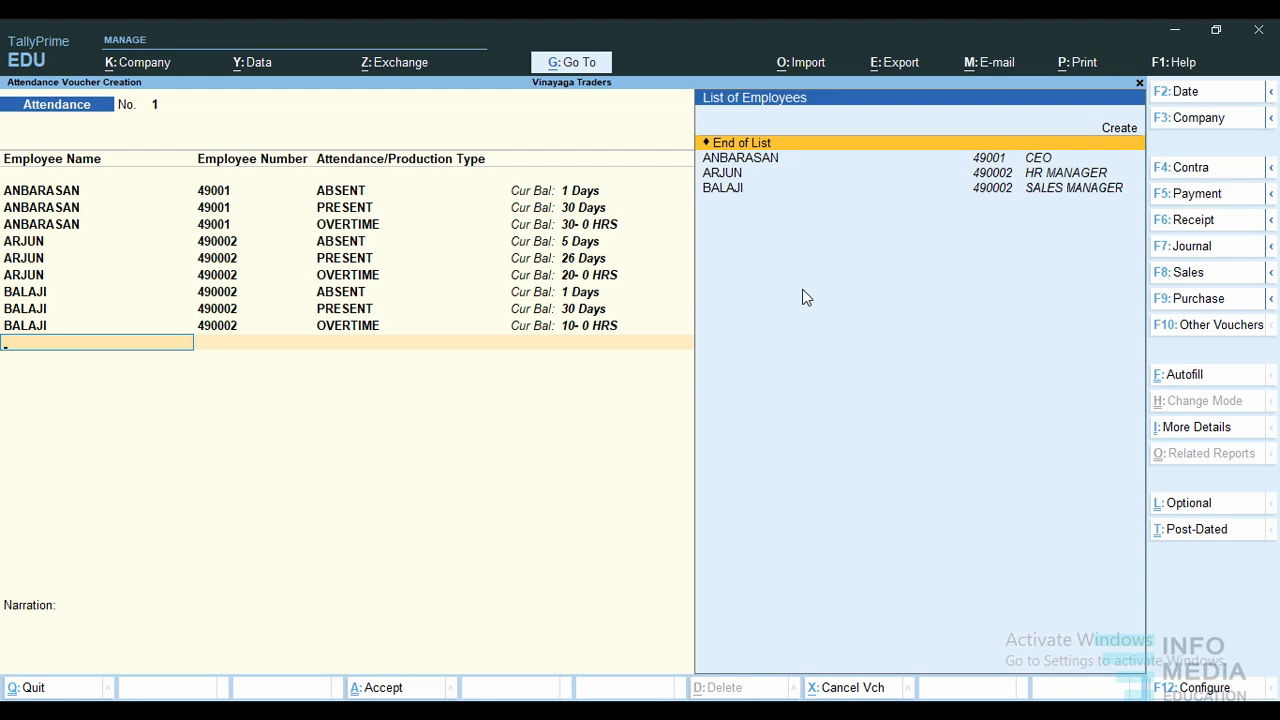
left_click(744, 146)
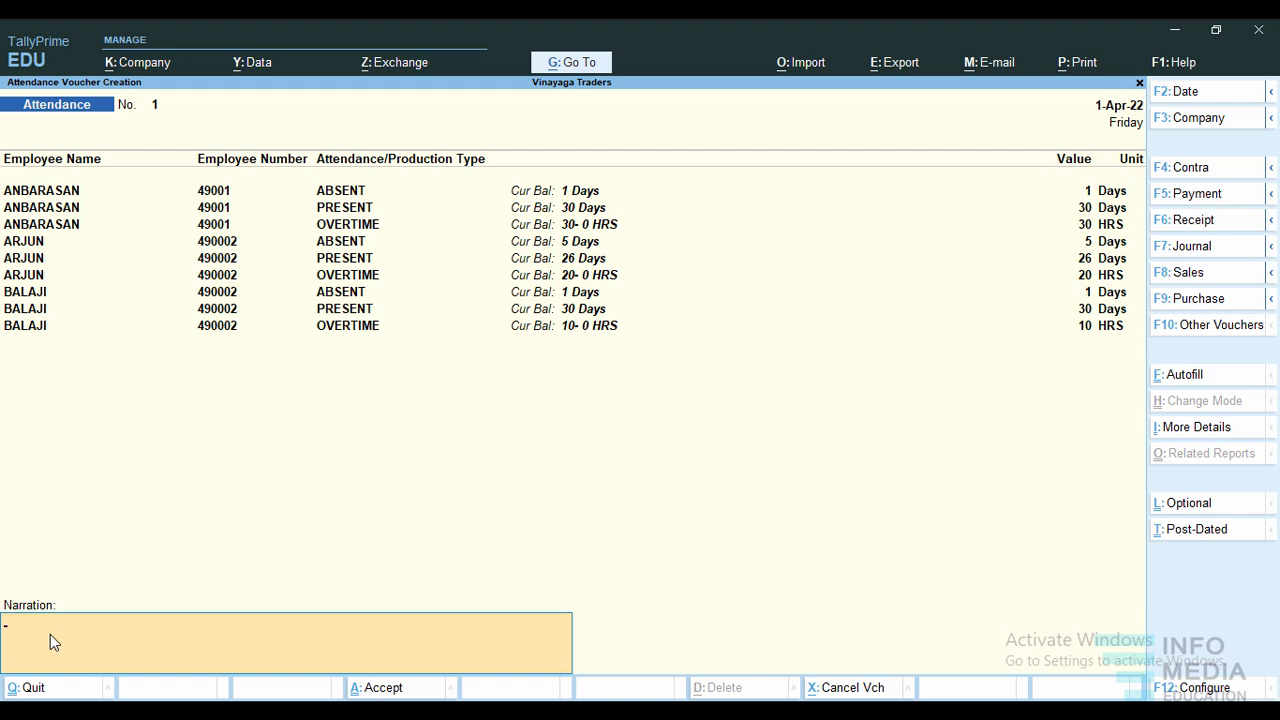
key("Return")
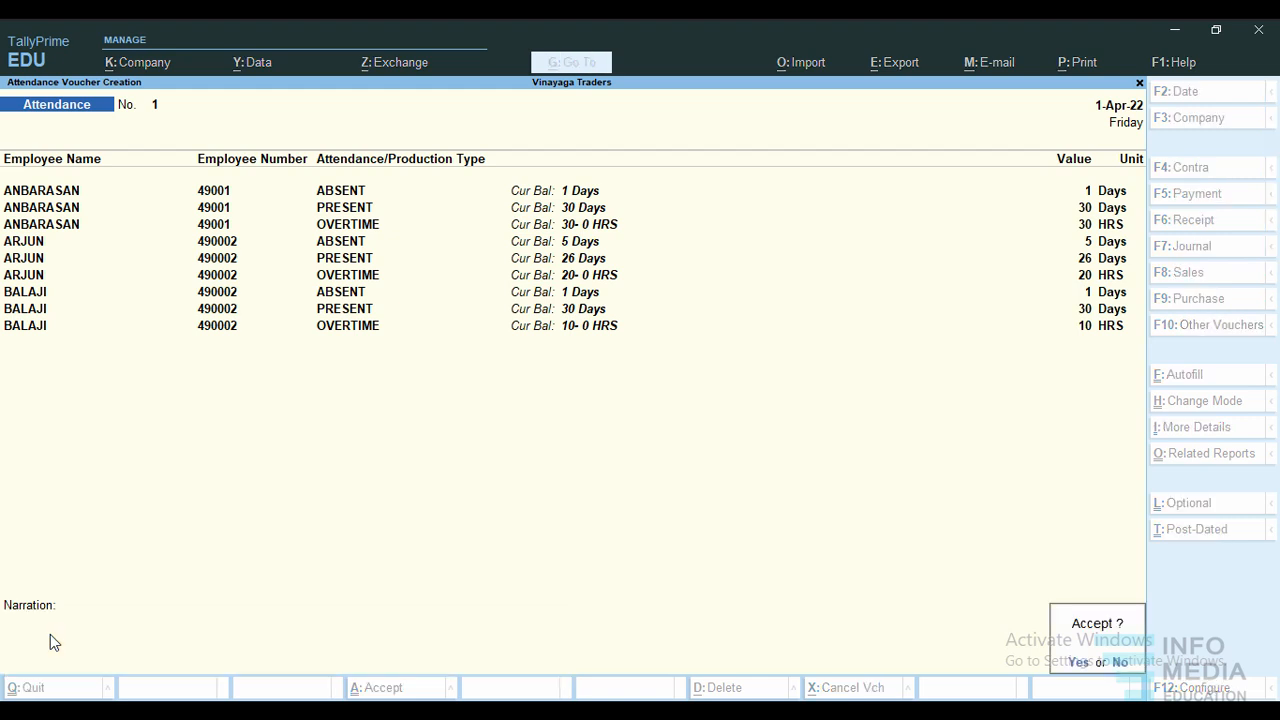